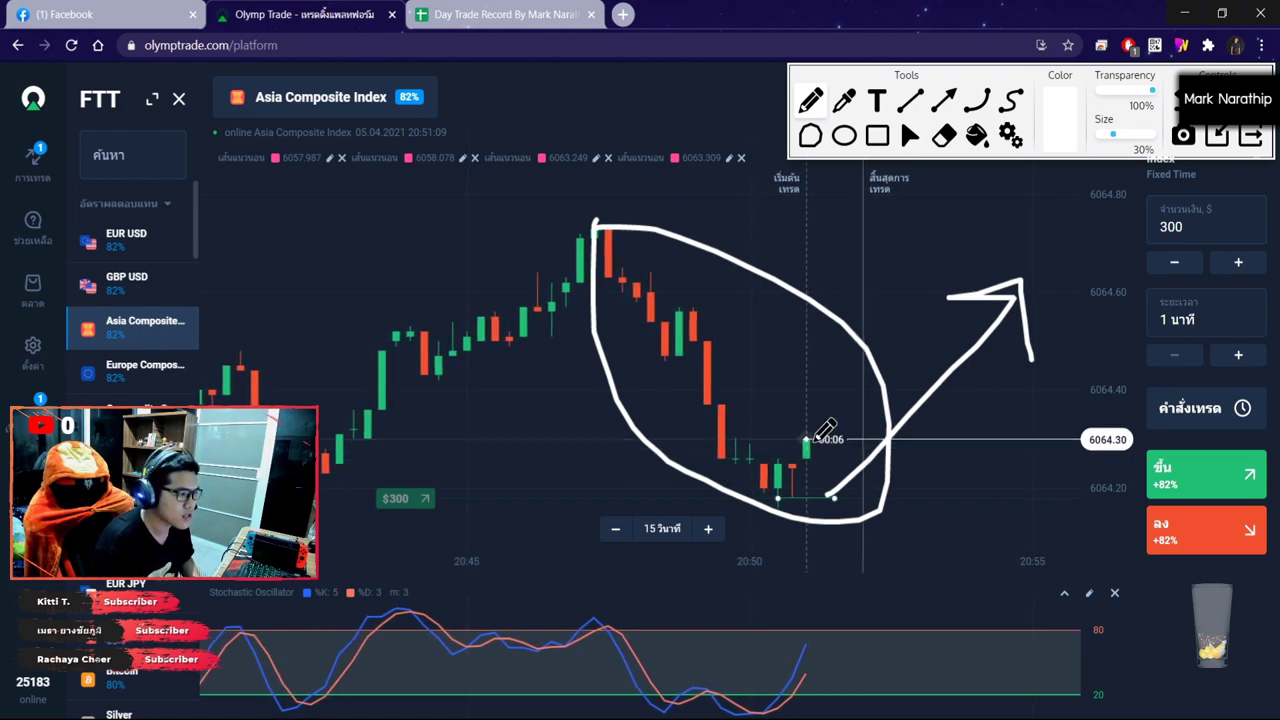
Annotate the latest candles and rising stochastic lines with a freehand circle and upward arrows, and close the drawing overlay
mouse_move(828, 412)
mouse_down()
mouse_move(800, 493)
mouse_move(825, 410)
mouse_up()
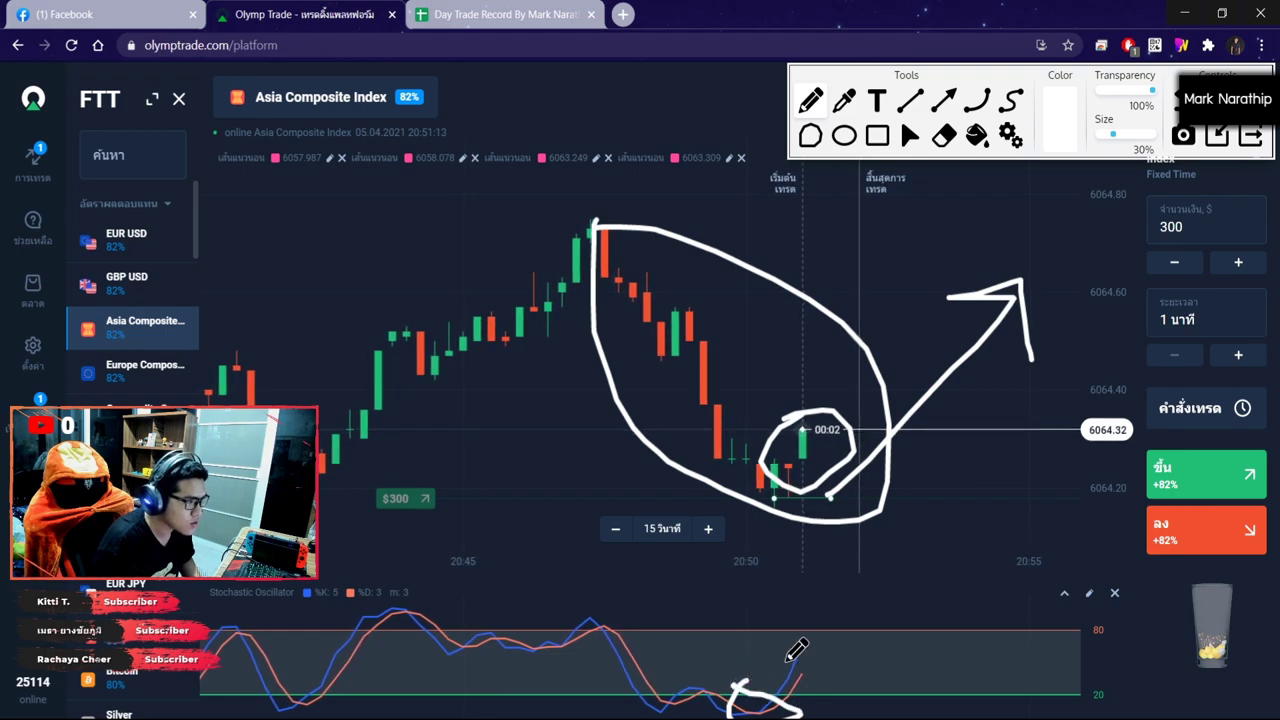
mouse_move(810, 692)
mouse_down()
mouse_move(878, 650)
mouse_move(882, 662)
mouse_up()
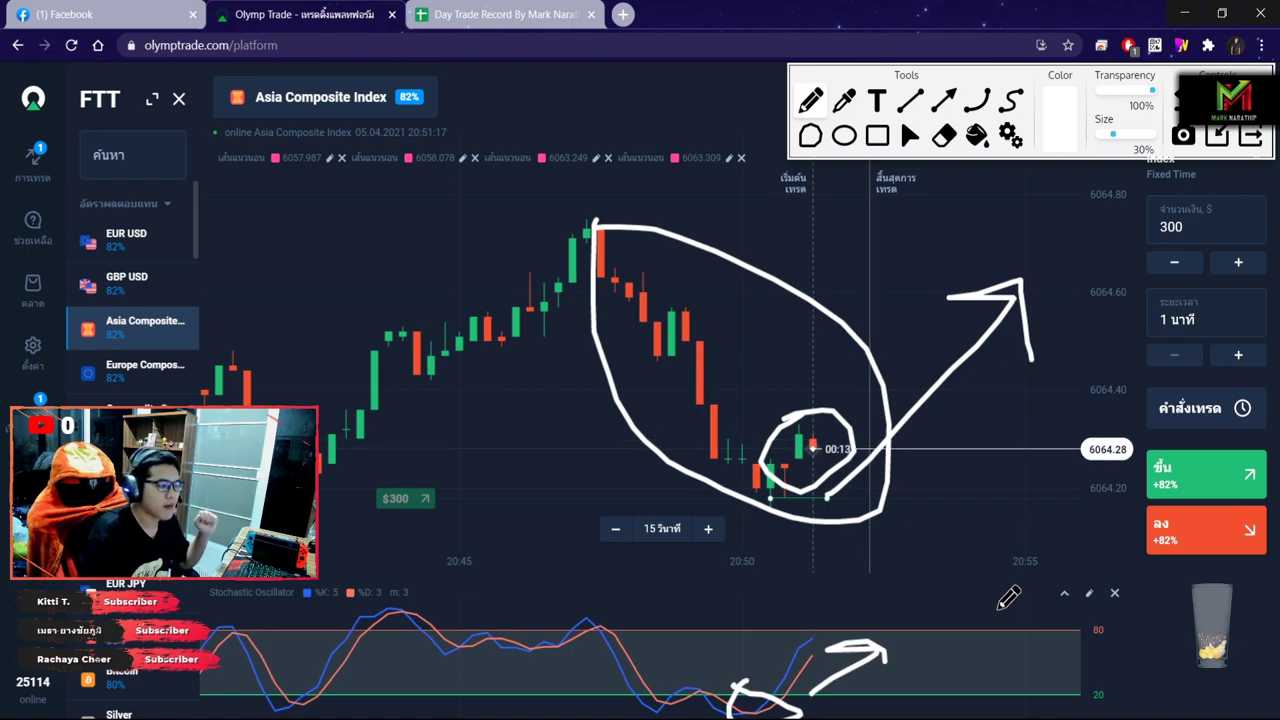
drag(802, 590, 1020, 433)
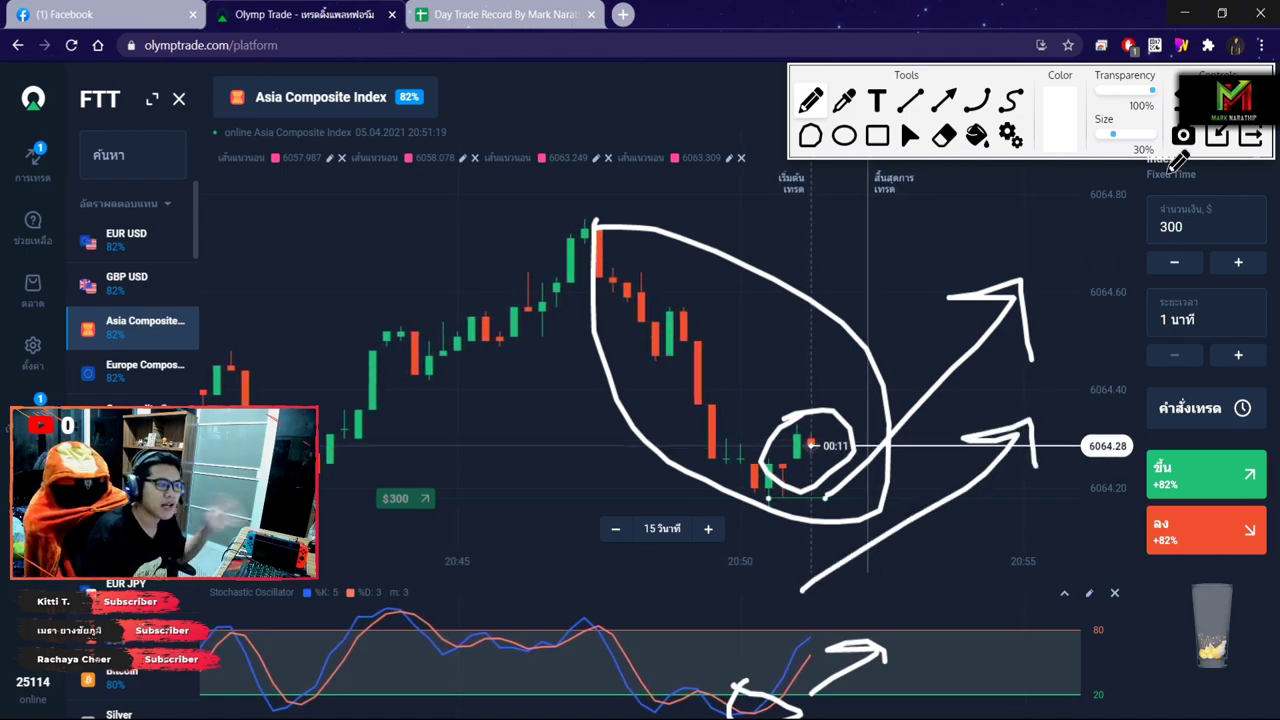
click(1249, 100)
click(1249, 136)
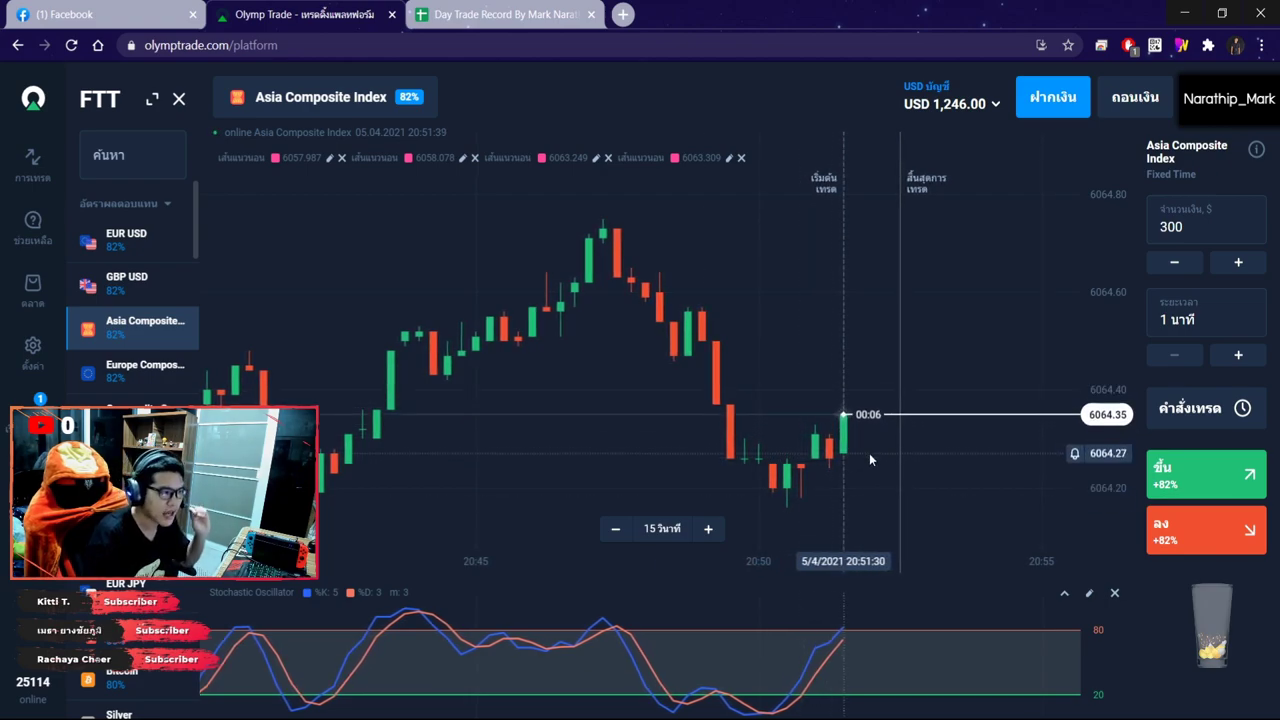
Switch to the Day Trade Record spreadsheet and enter 300 as the trade size (ขนาดไม้) for trade 1
click(527, 16)
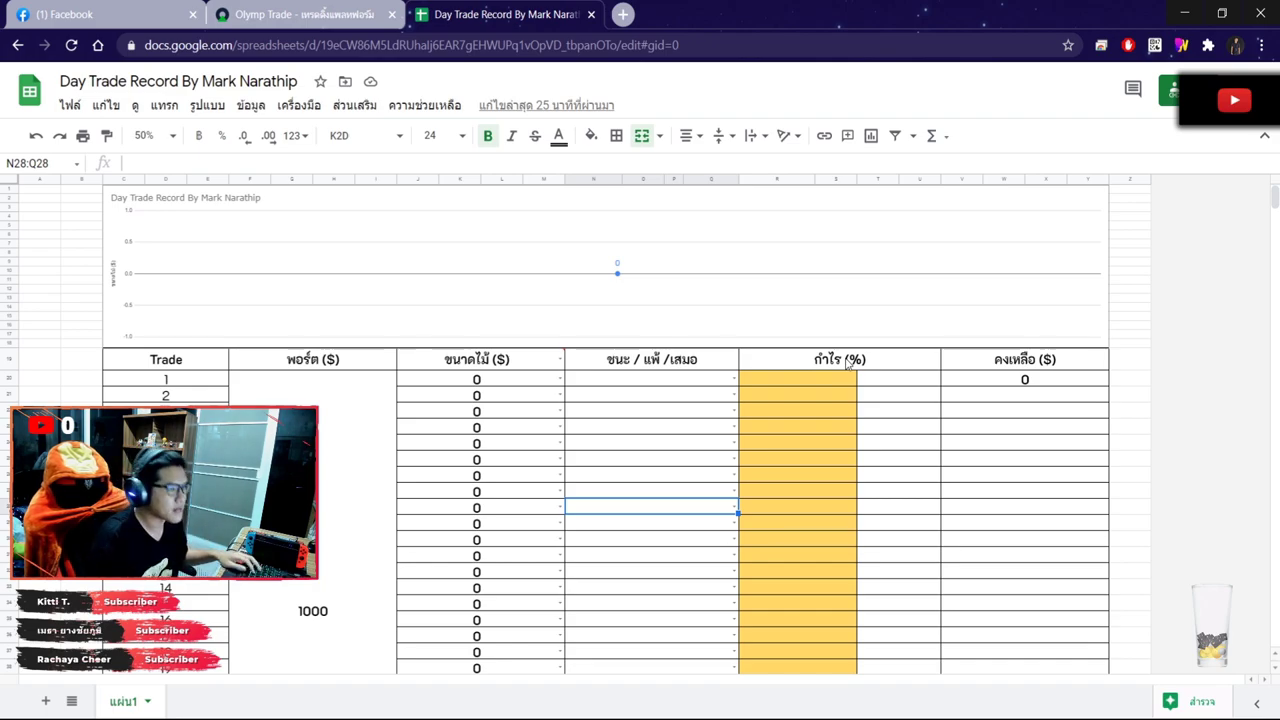
click(505, 377)
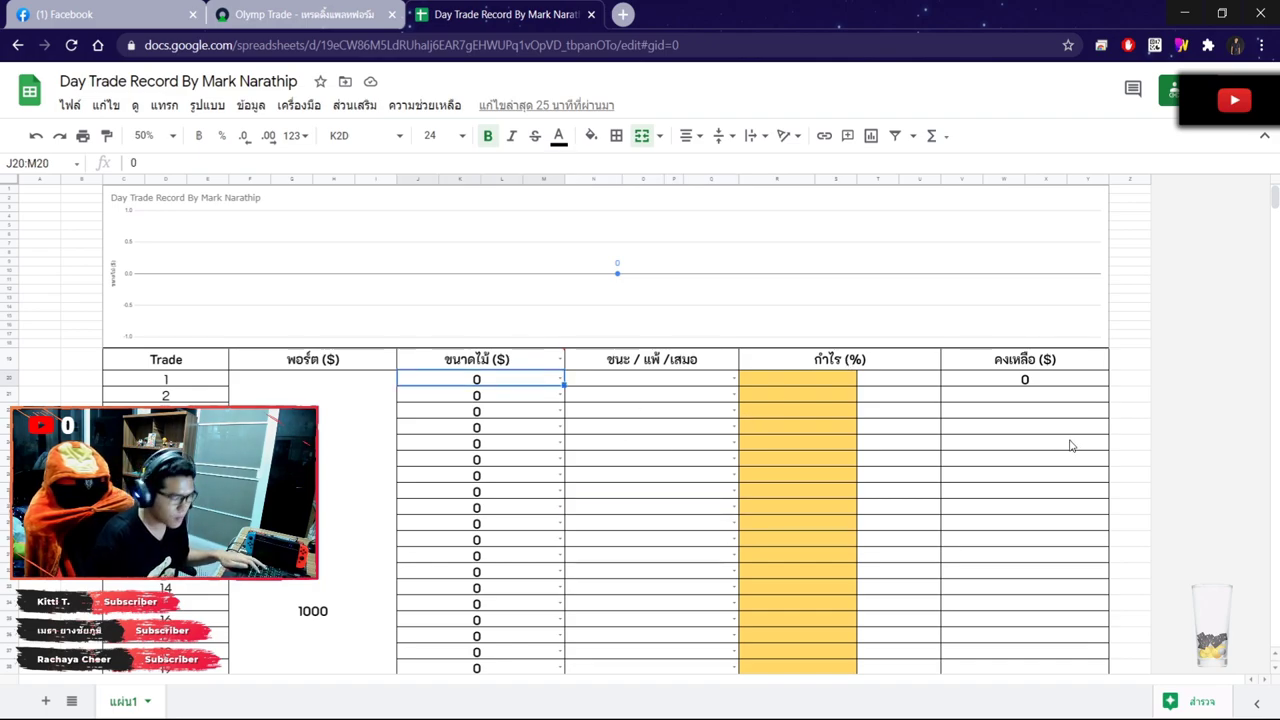
text(300)
key(Return)
Mark trade 1's result as ชนะ and set its profit percentage to 82
click(675, 378)
click(675, 378)
click(620, 405)
click(791, 384)
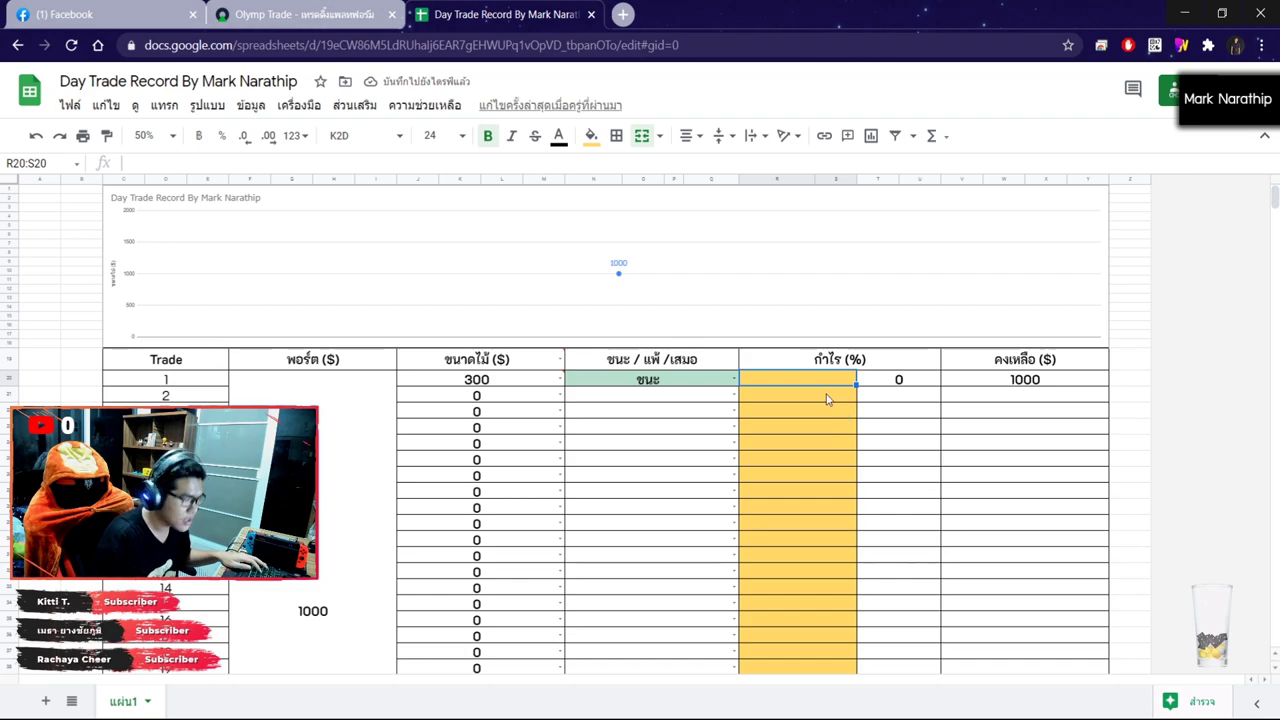
key(Return)
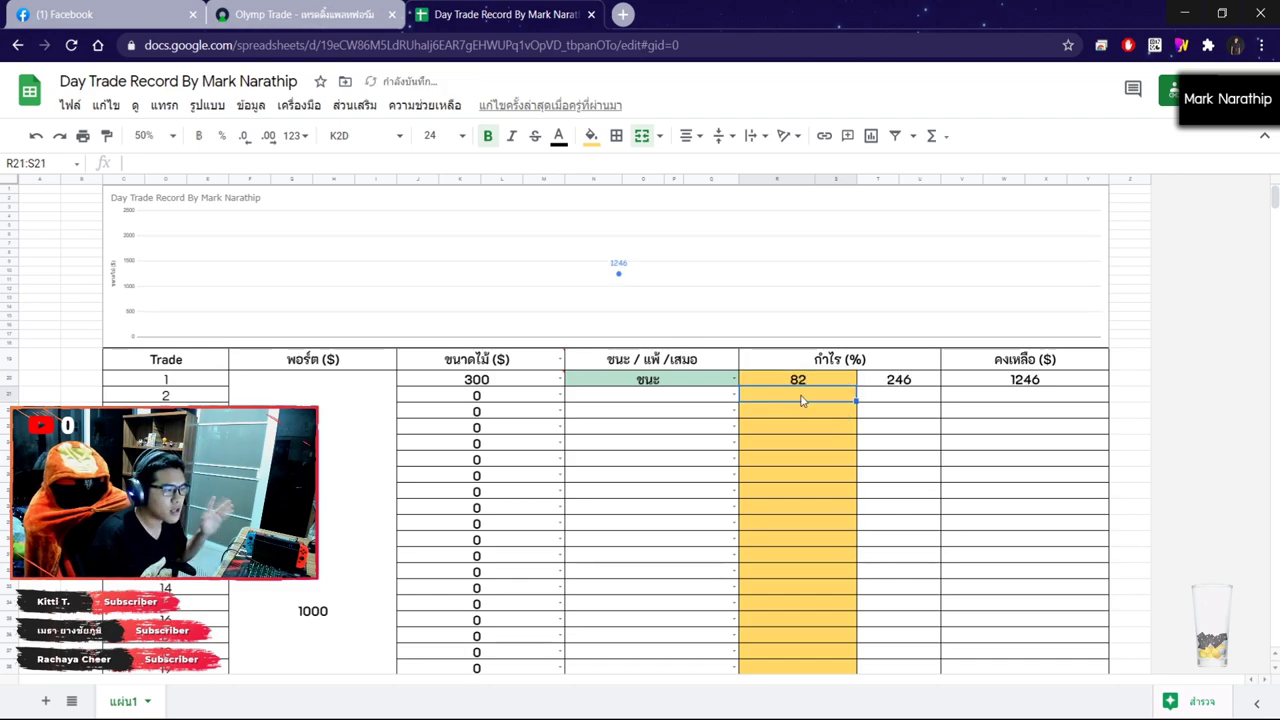
Compare the Olymp Trade account balance with the record sheet's remaining balance, and review the total profit in the summary row
click(300, 14)
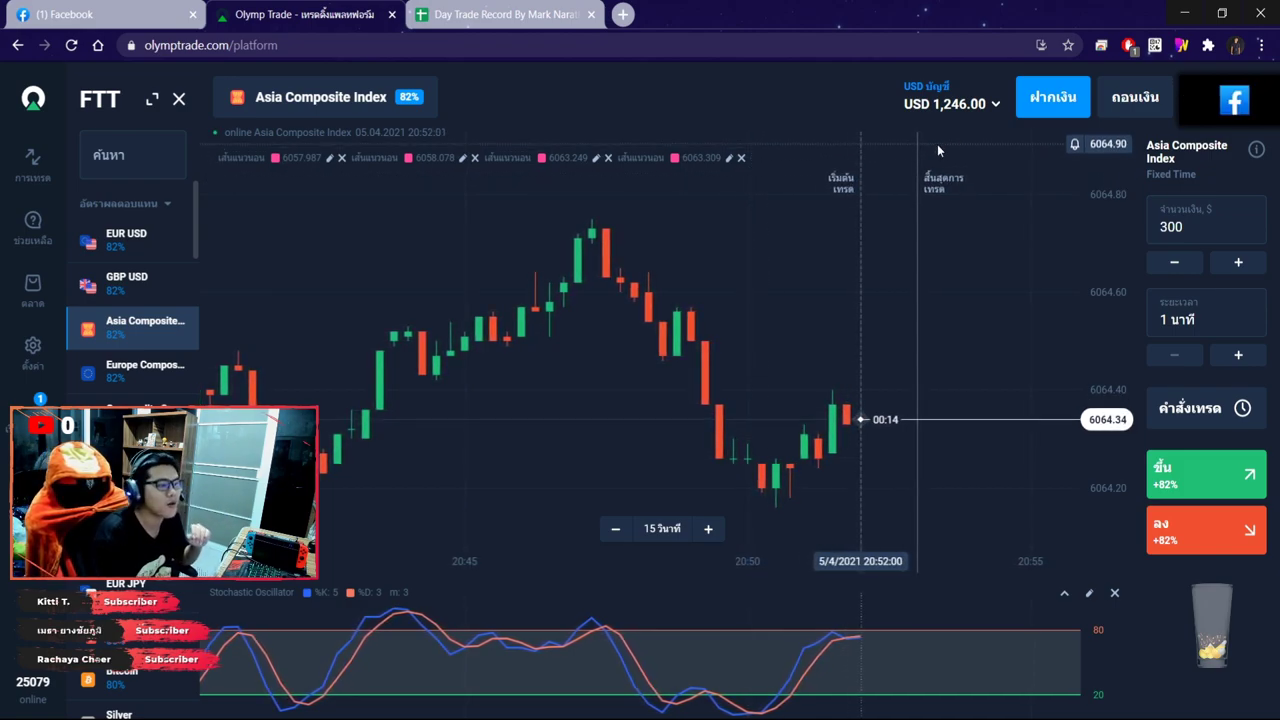
click(500, 14)
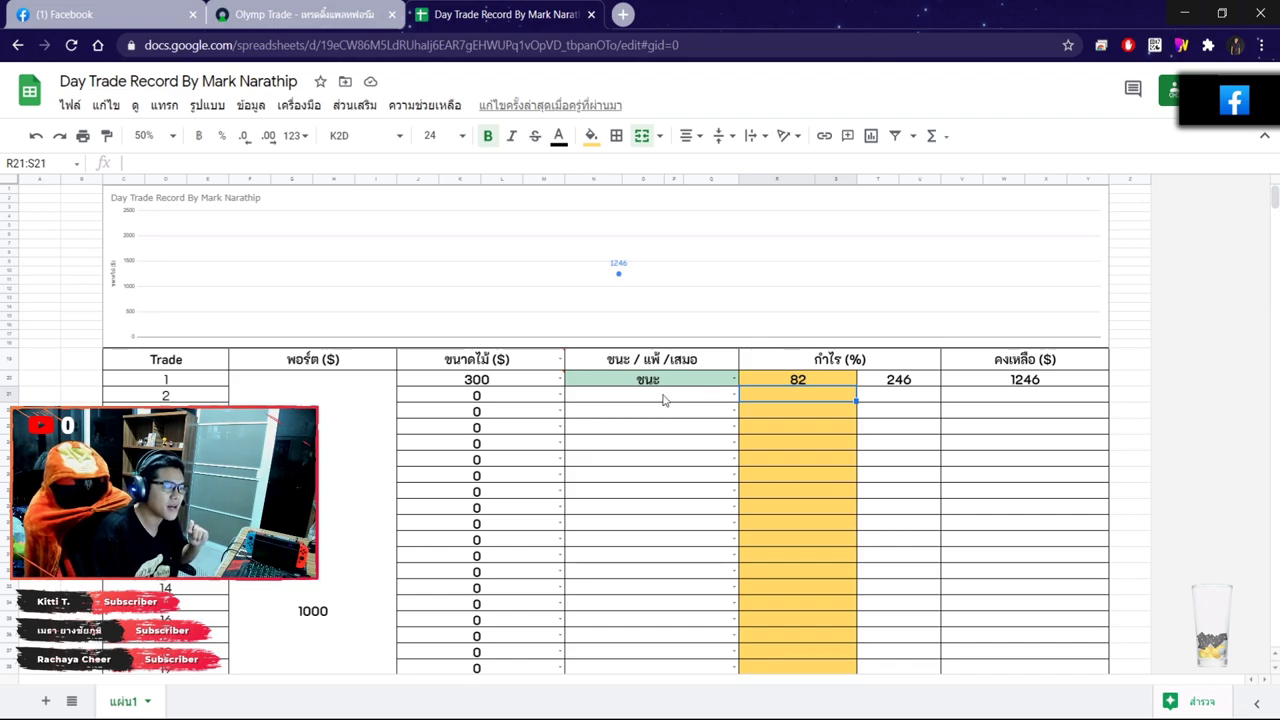
click(973, 398)
scroll(880, 400, down, 6)
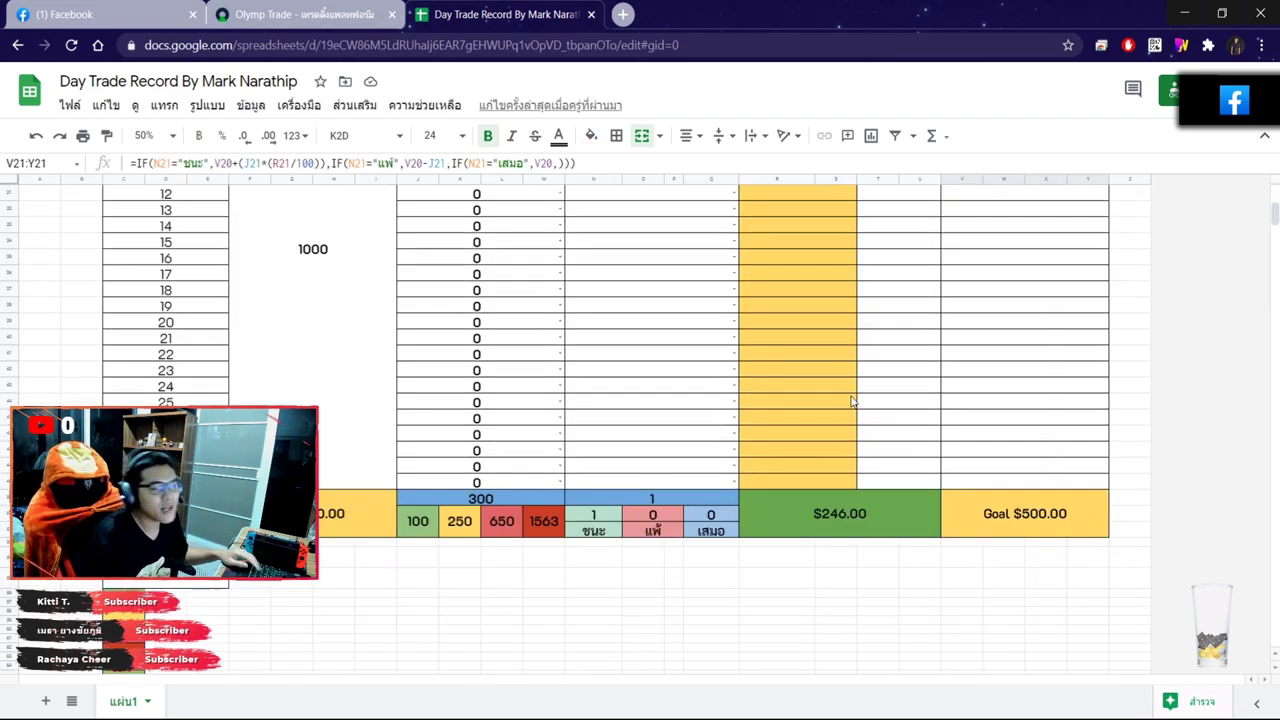
click(871, 330)
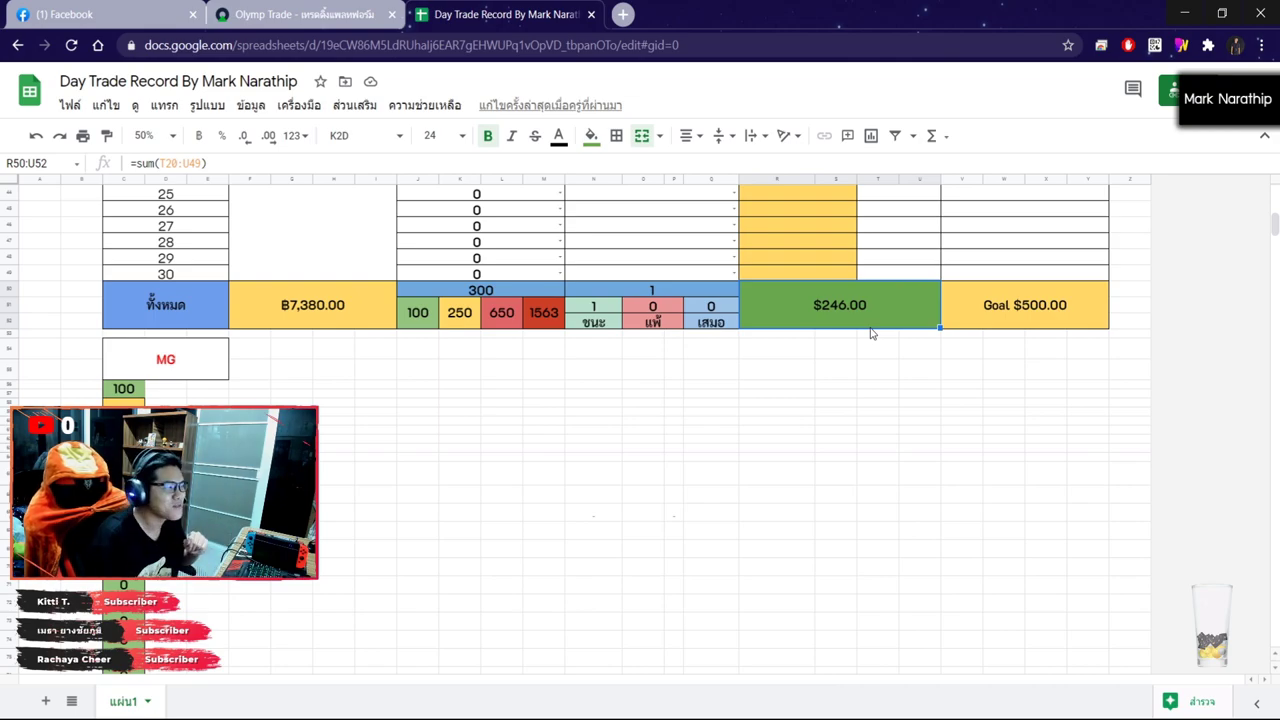
scroll(871, 333, up, 6)
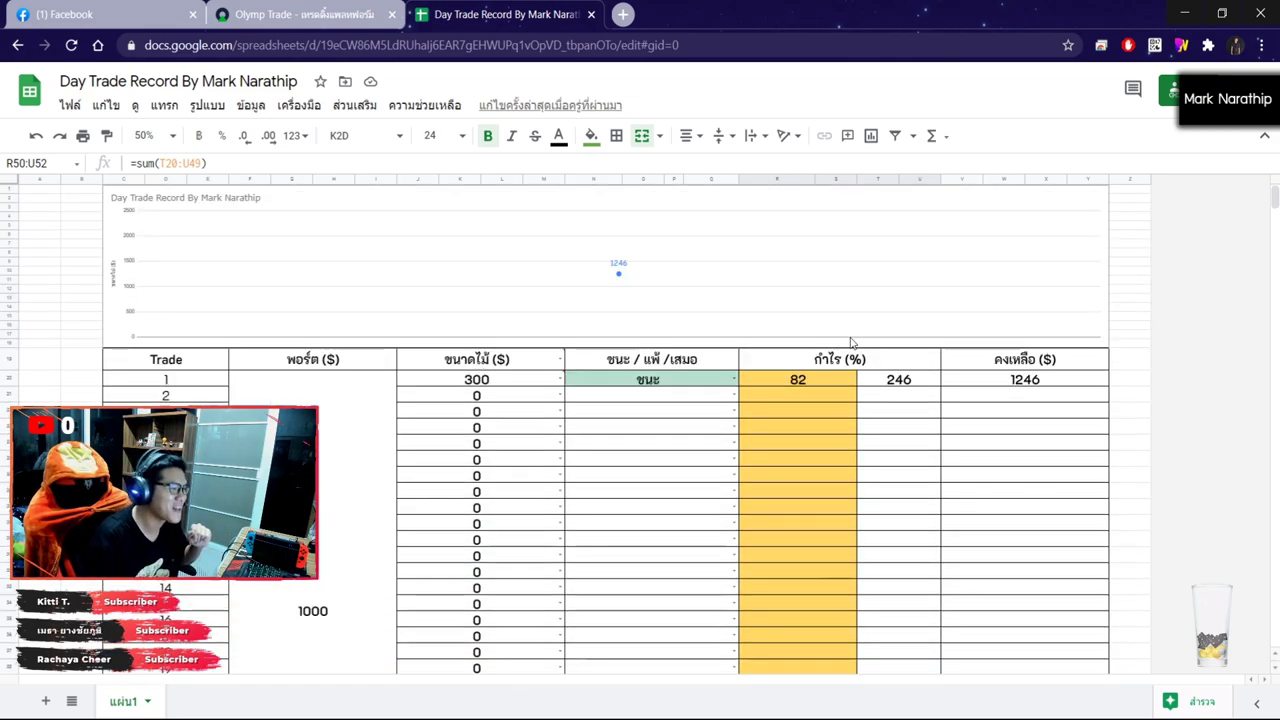
Check the recent Asia Composite Index candles in Olymp Trade, and enter 300 as trade 2's size in the record sheet
click(527, 398)
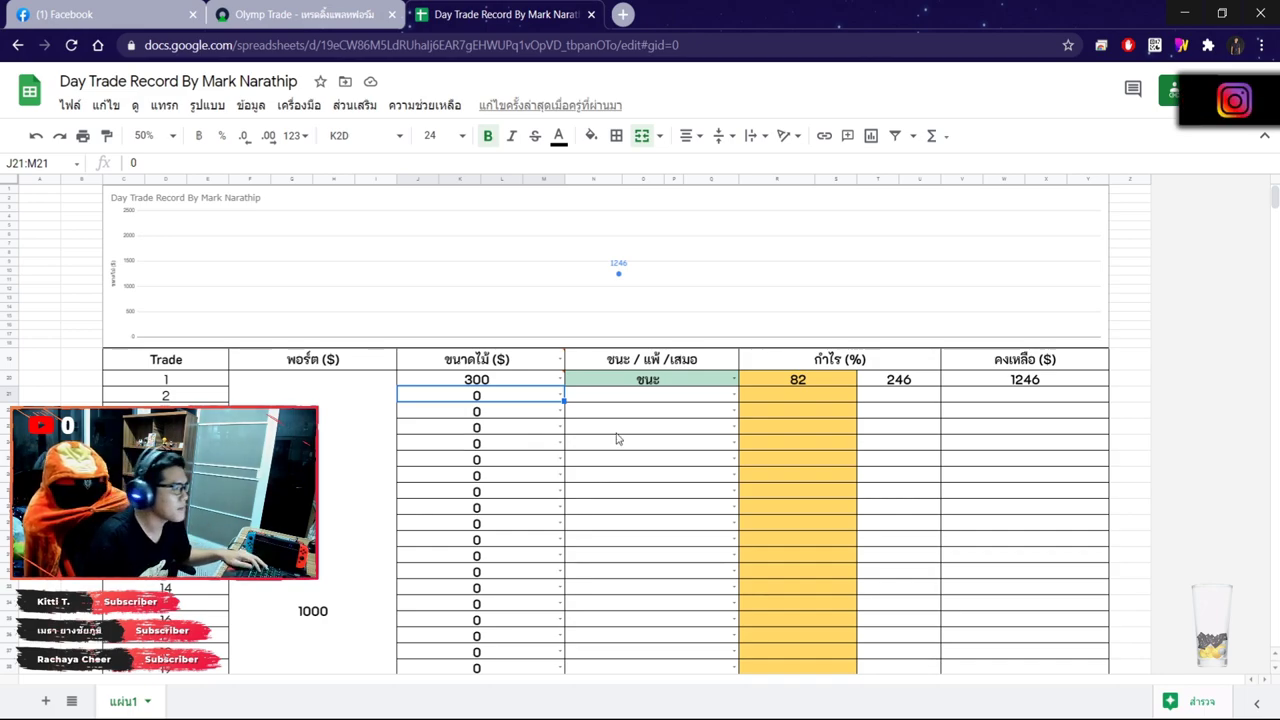
click(332, 14)
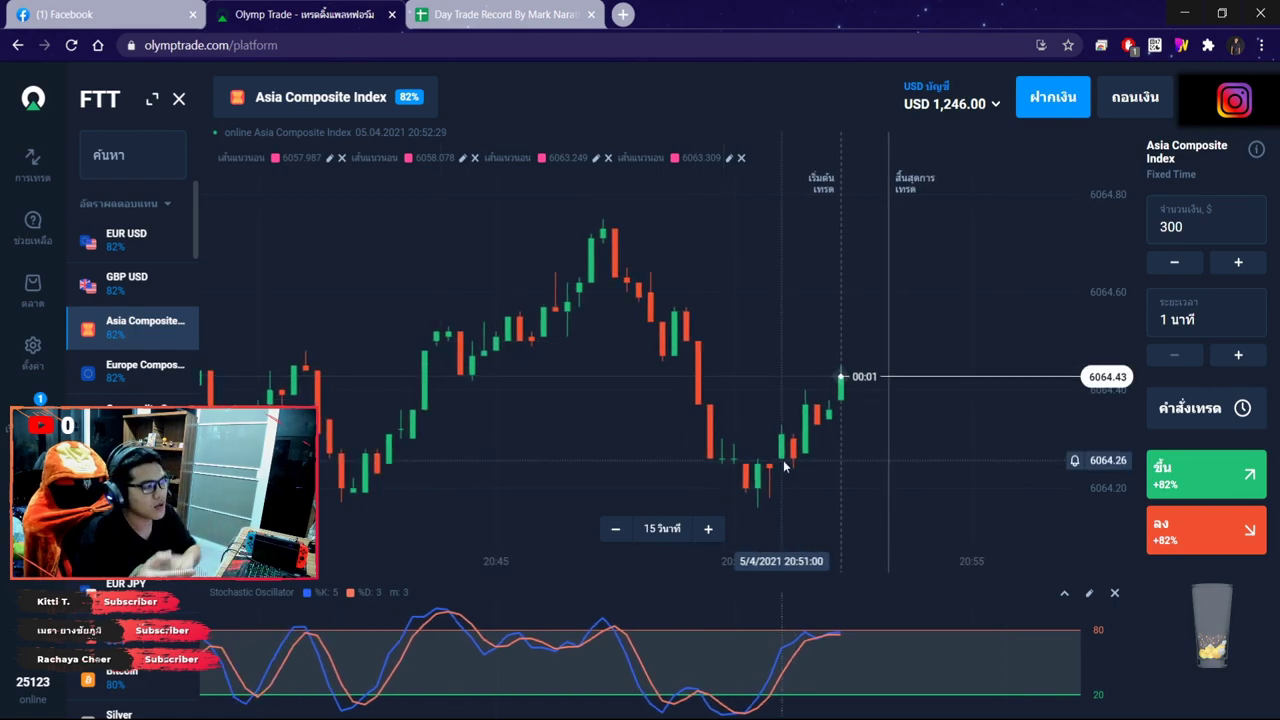
scroll(838, 414, up, 2)
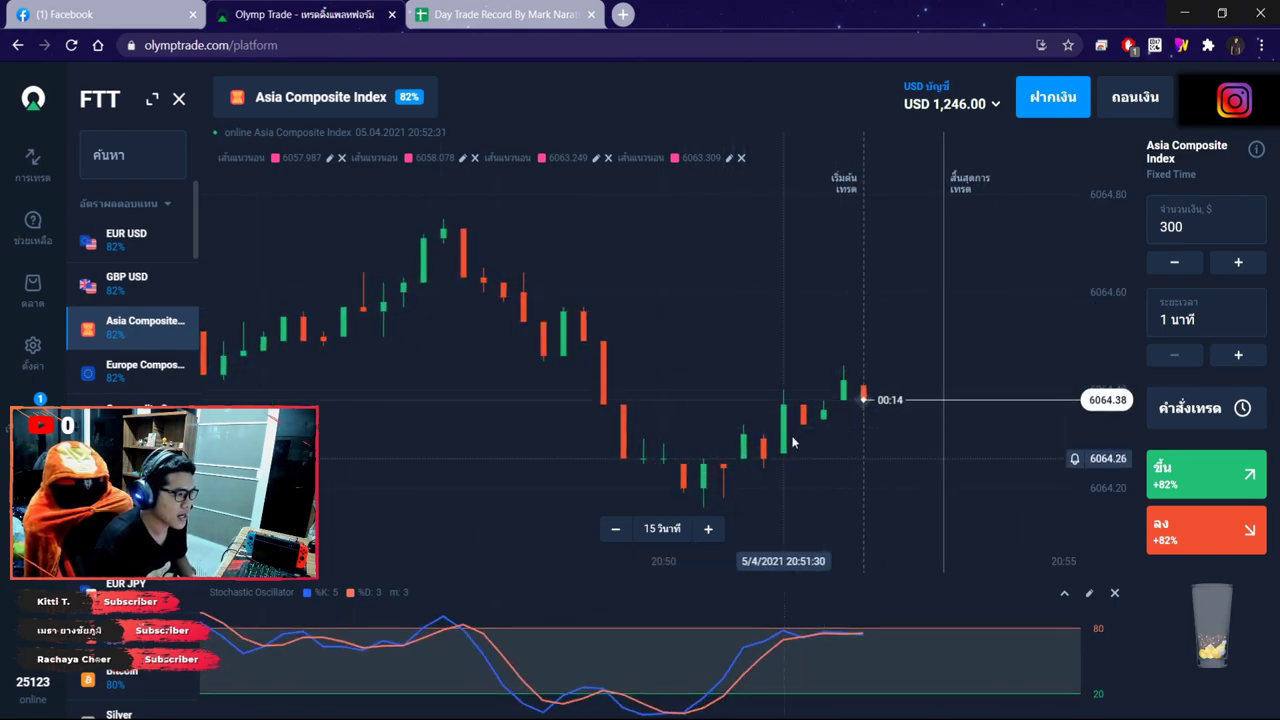
click(510, 16)
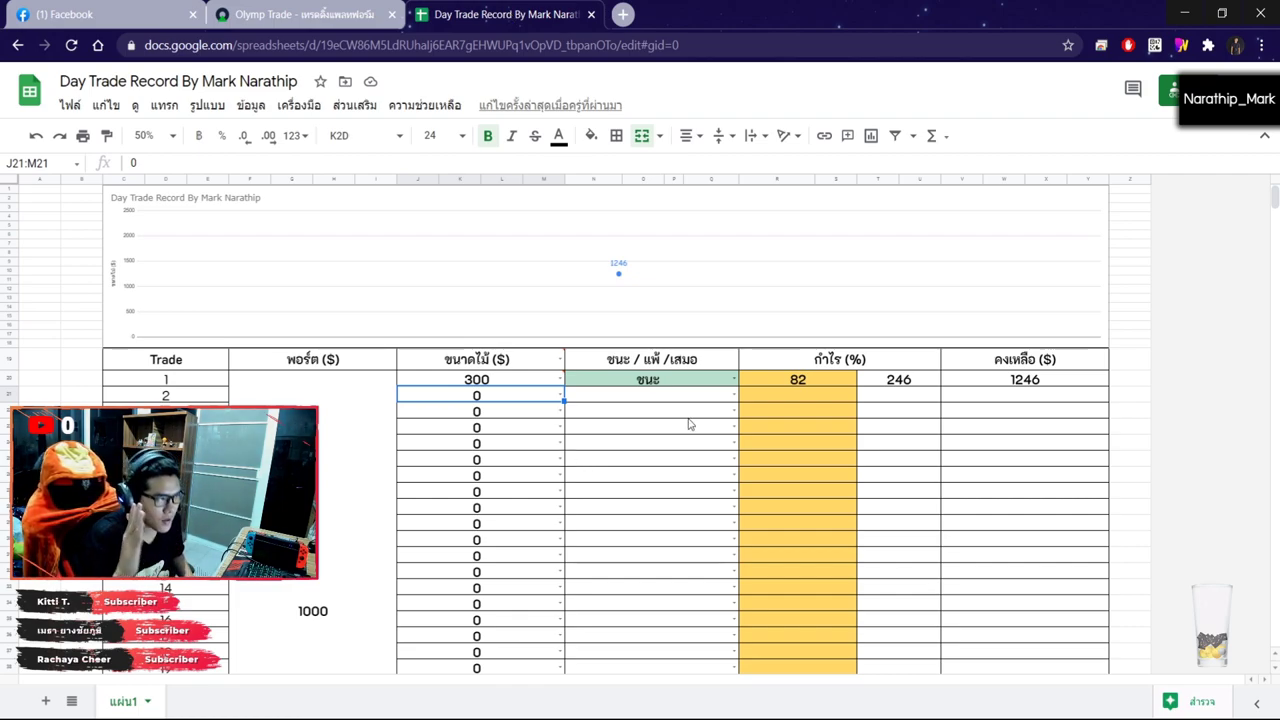
text(300)
key(Return)
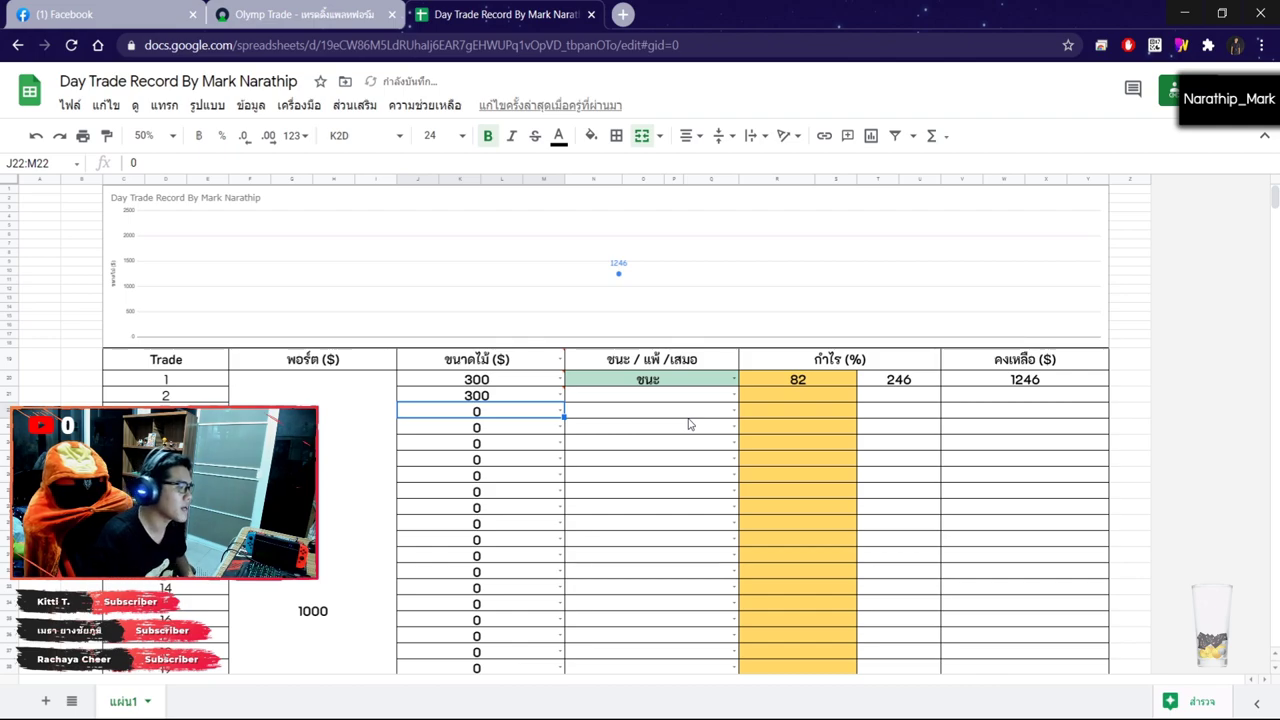
scroll(688, 424, down, 3)
scroll(688, 424, up, 3)
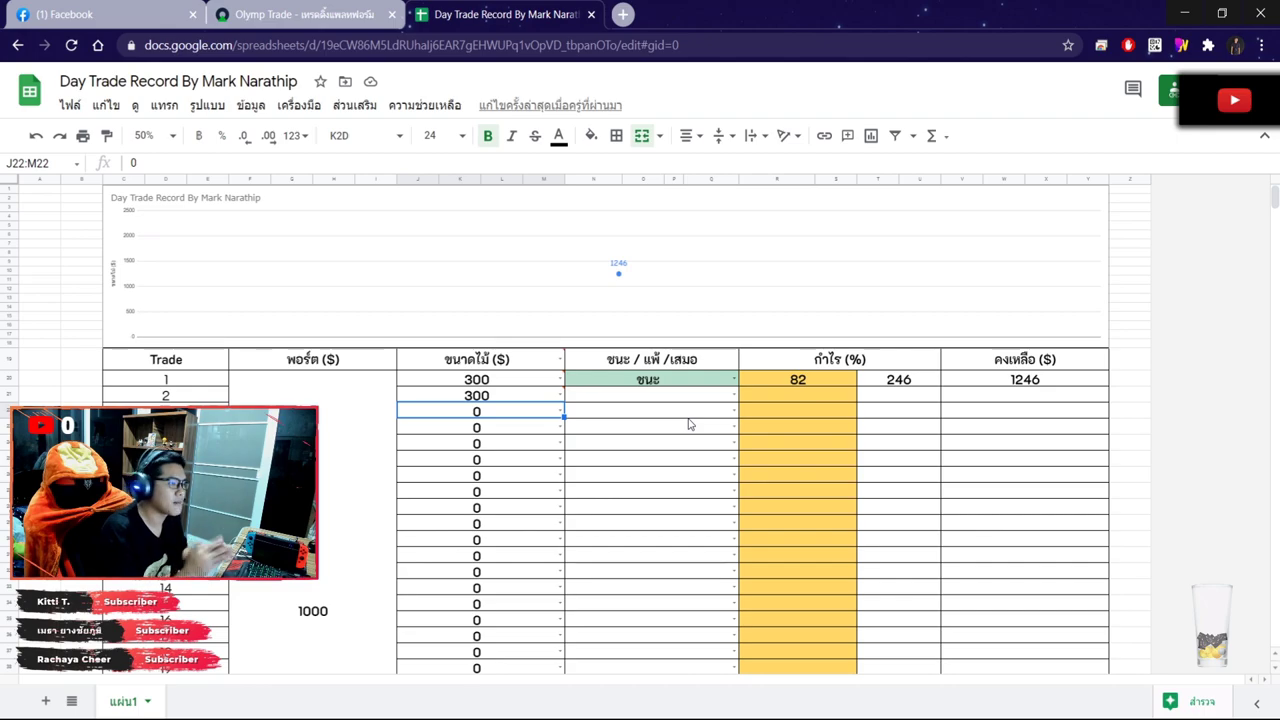
click(688, 424)
Switch to Olymp Trade and inspect the EUR USD, GBP USD and Europe Composite Index charts for a trade setup
click(300, 14)
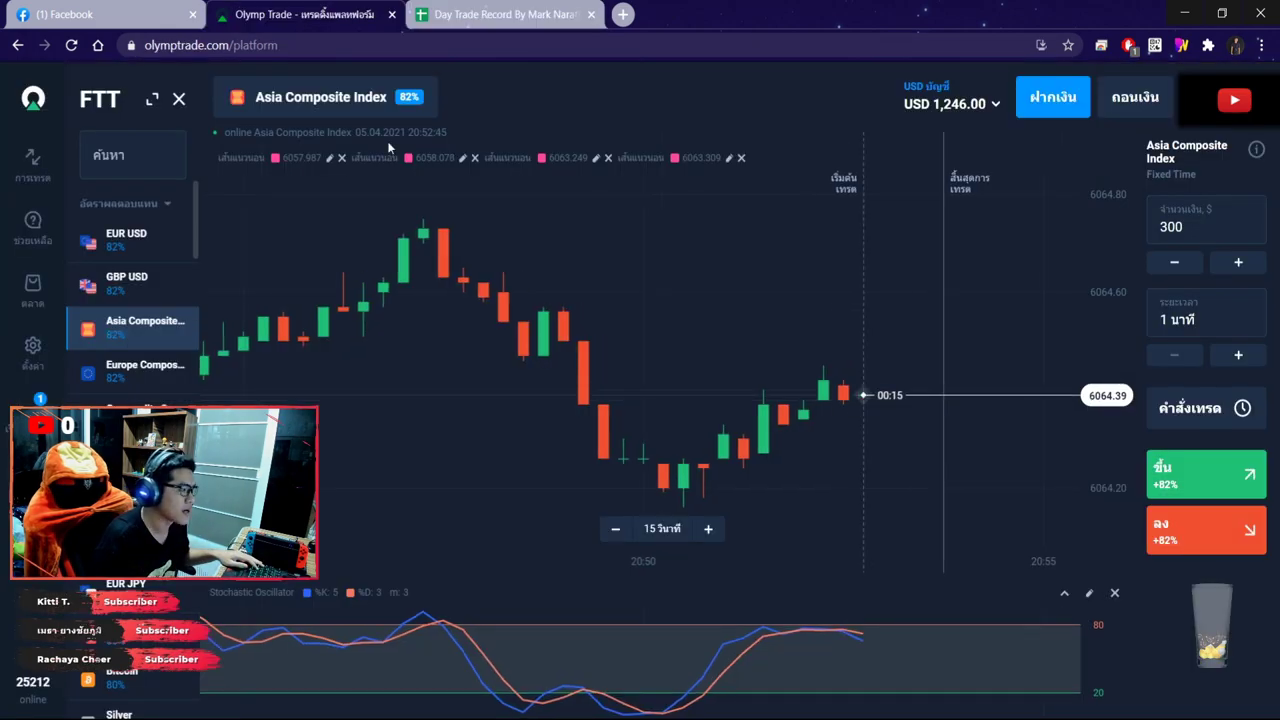
click(150, 250)
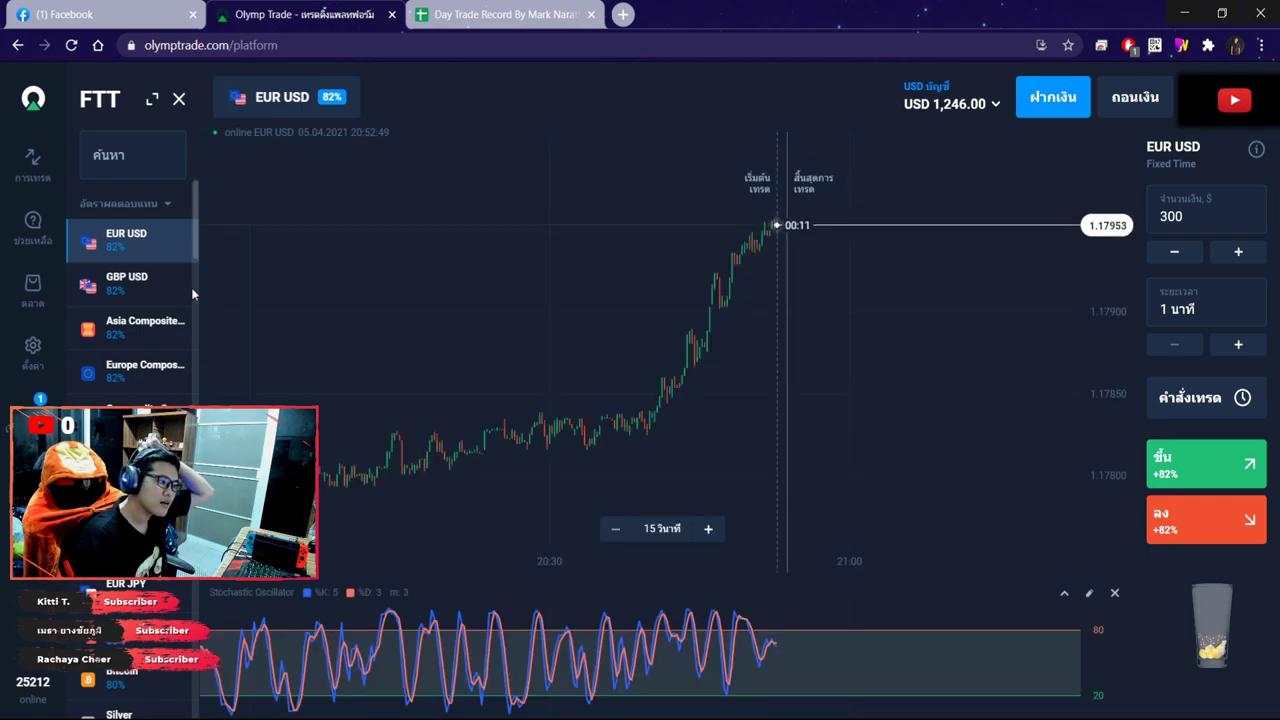
scroll(191, 287, down, 5)
scroll(148, 300, up, 5)
click(135, 280)
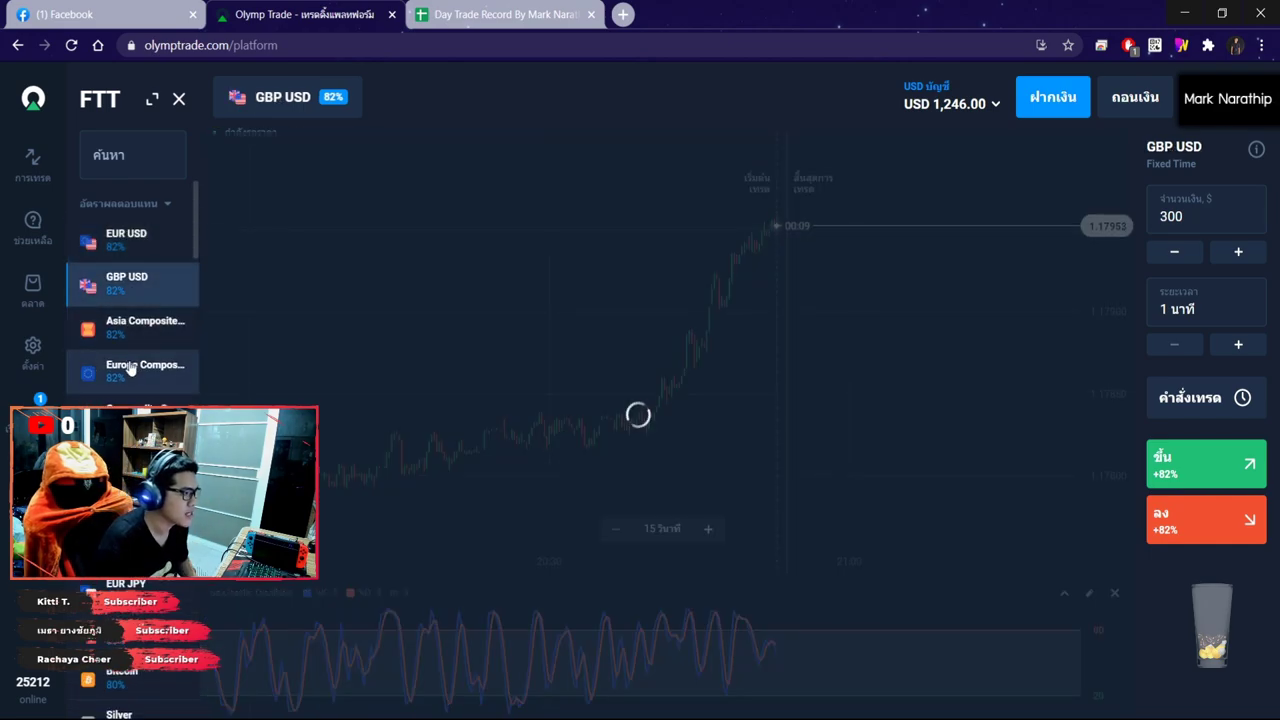
click(140, 366)
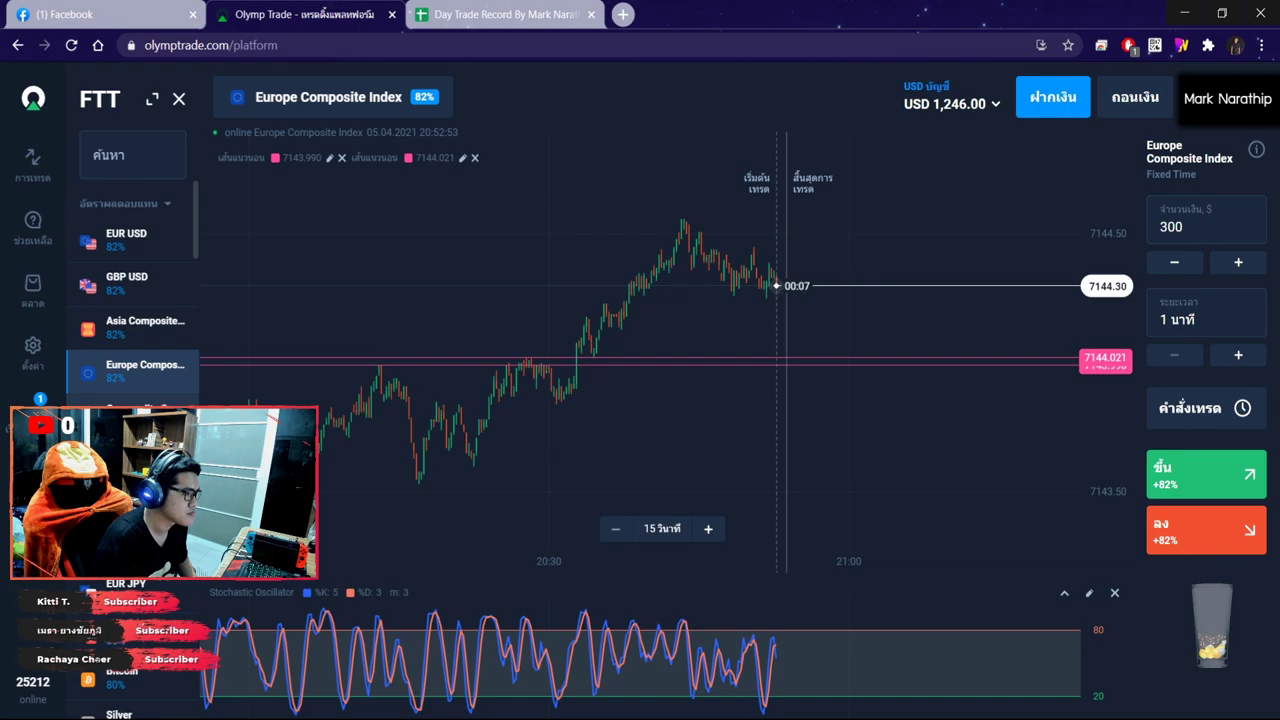
Go through the charts of the assets listed after Europe Composite Index, including AUD USD, EUR JPY and EUR CHF
click(135, 410)
click(135, 454)
click(138, 498)
click(140, 542)
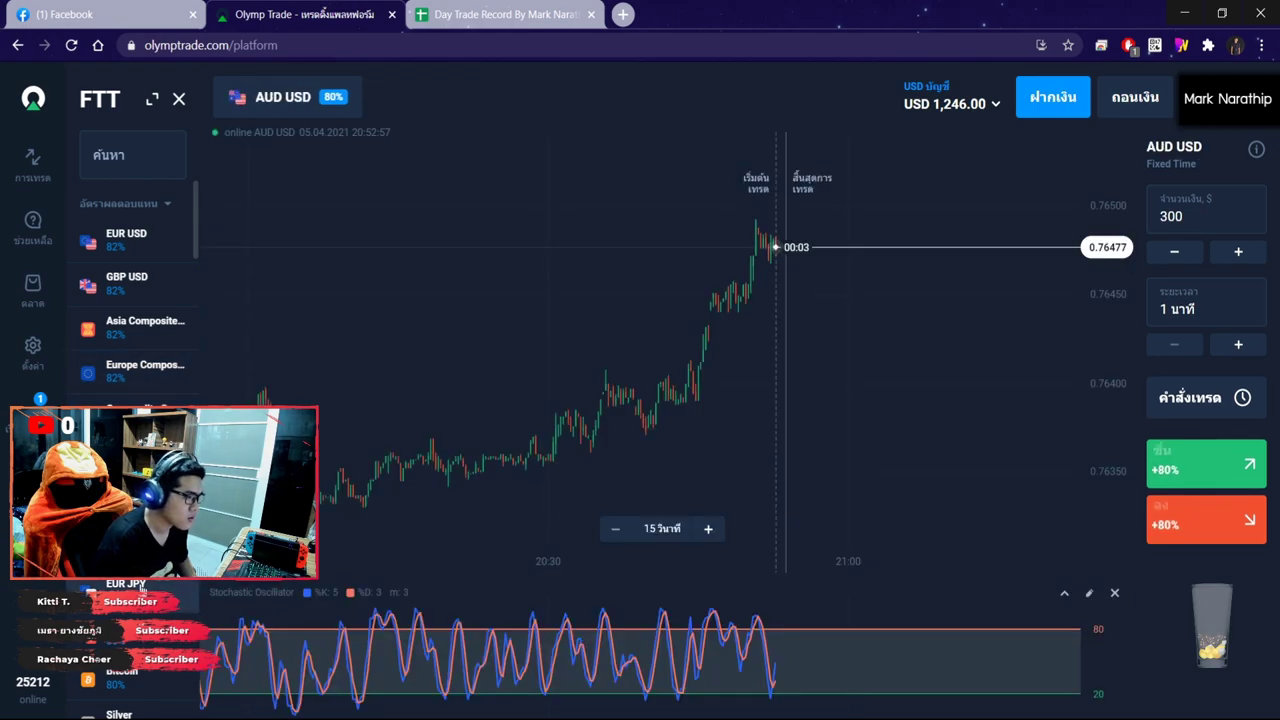
click(142, 588)
click(147, 634)
scroll(140, 545, down, 3)
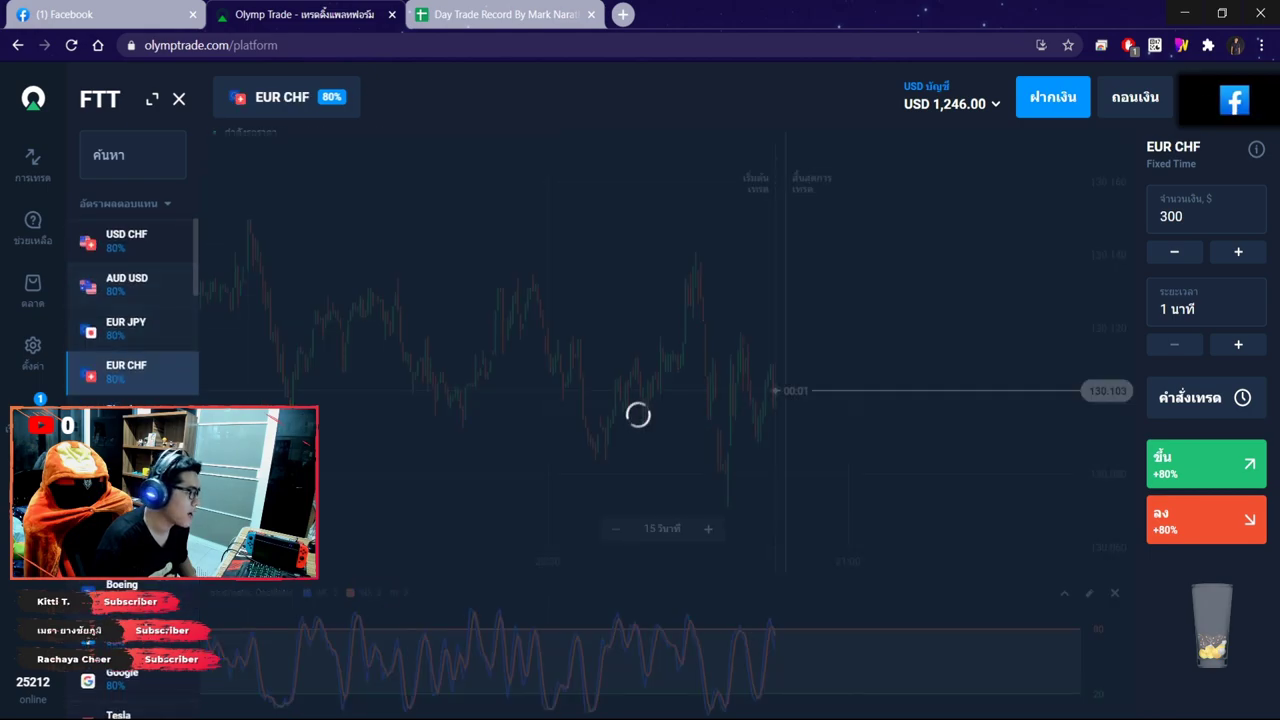
Inspect the Bitcoin, BRENT, Apple, Boeing, Facebook and Google charts for a possible trade entry
click(140, 415)
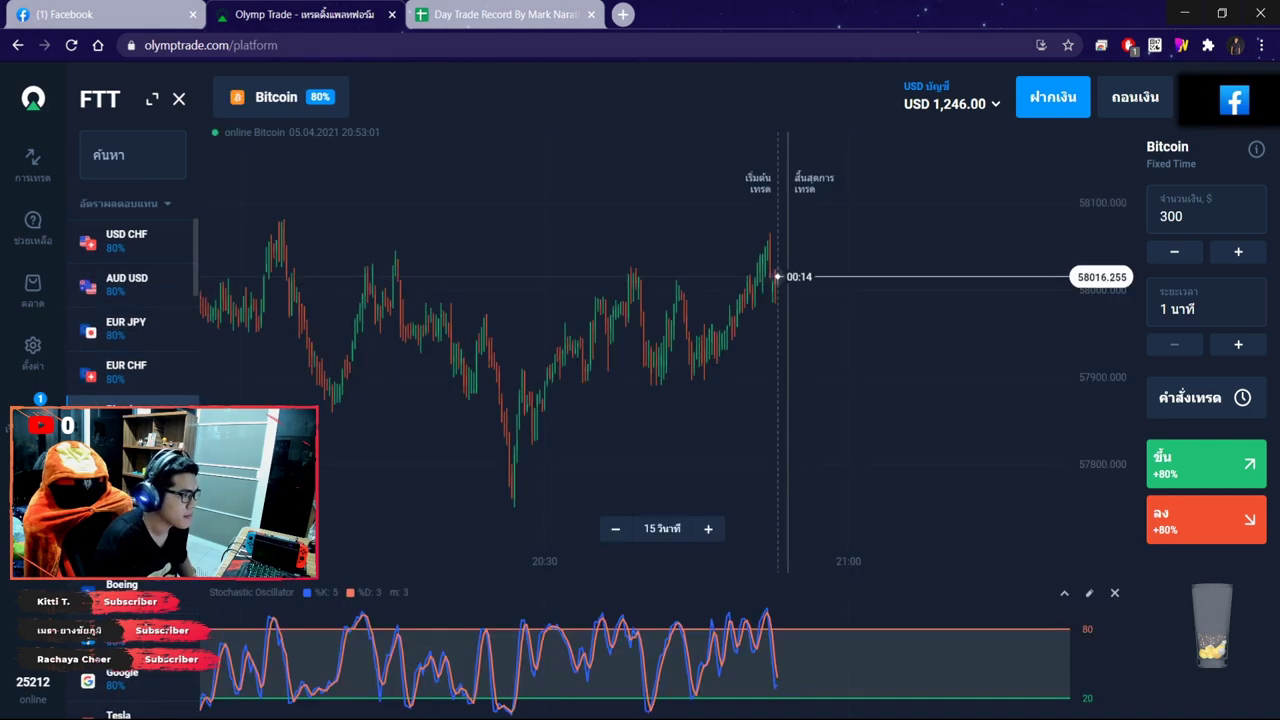
click(140, 459)
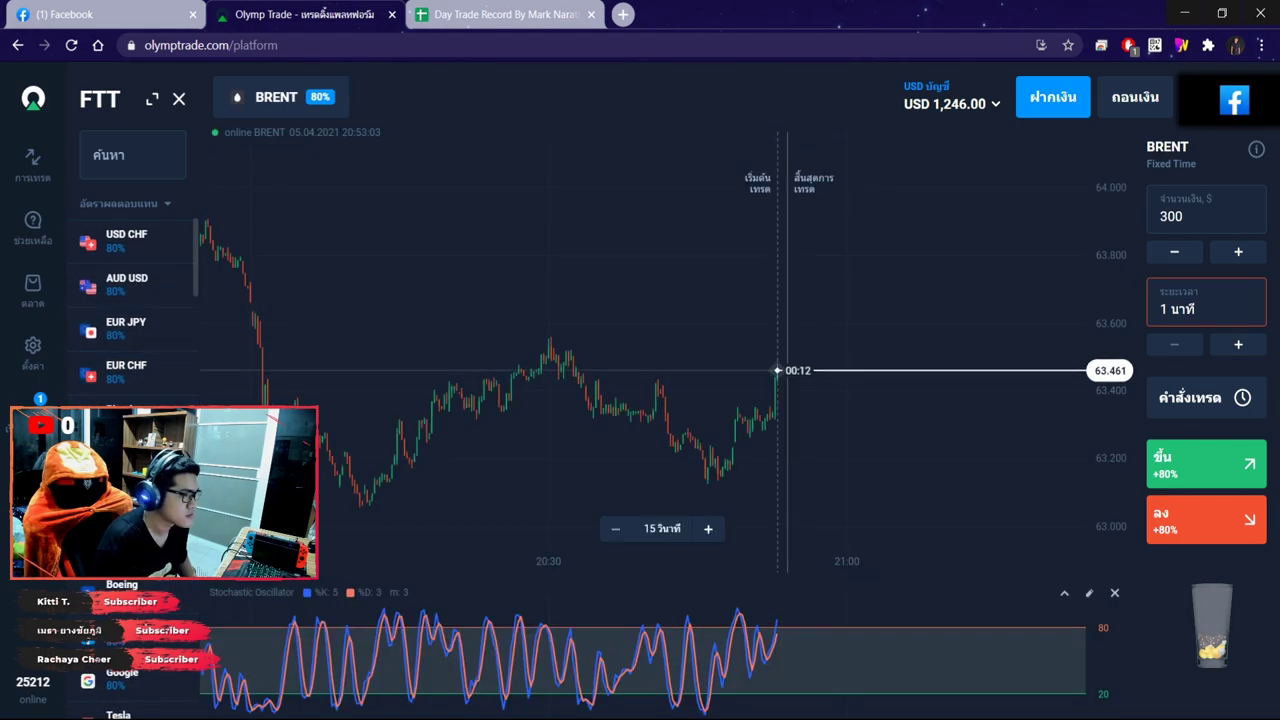
click(140, 542)
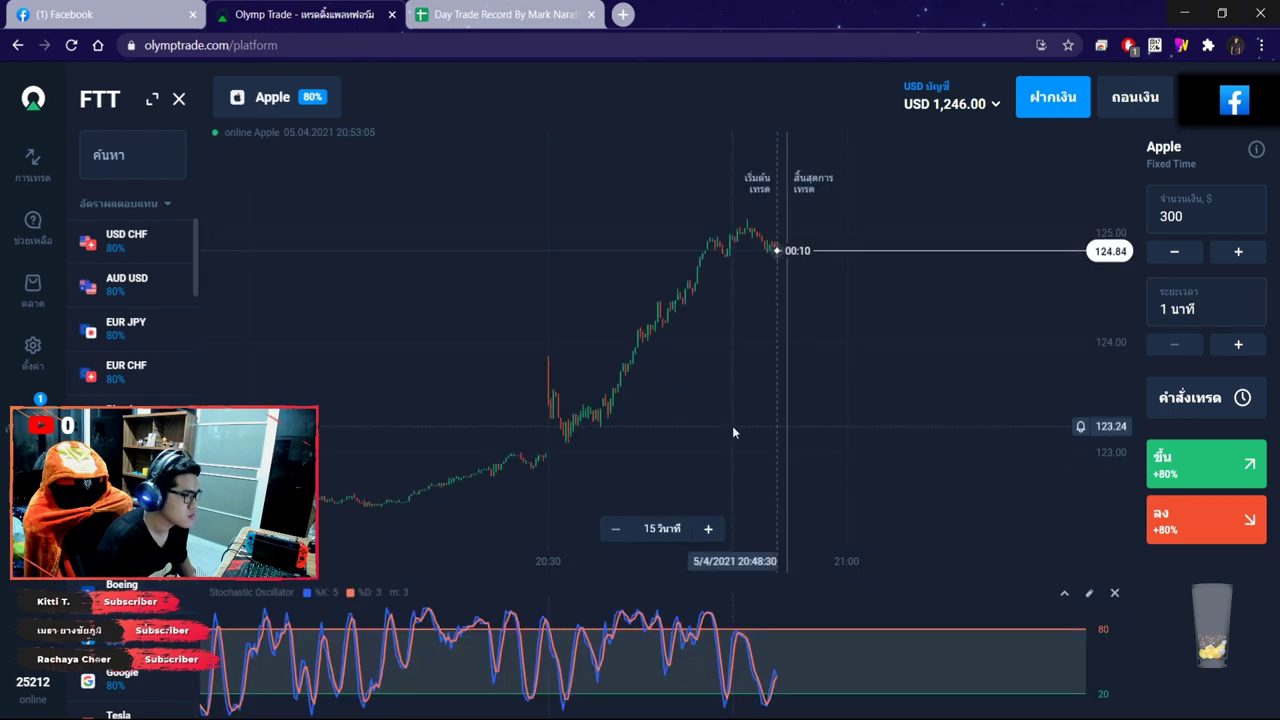
scroll(140, 497, down, 1)
click(140, 497)
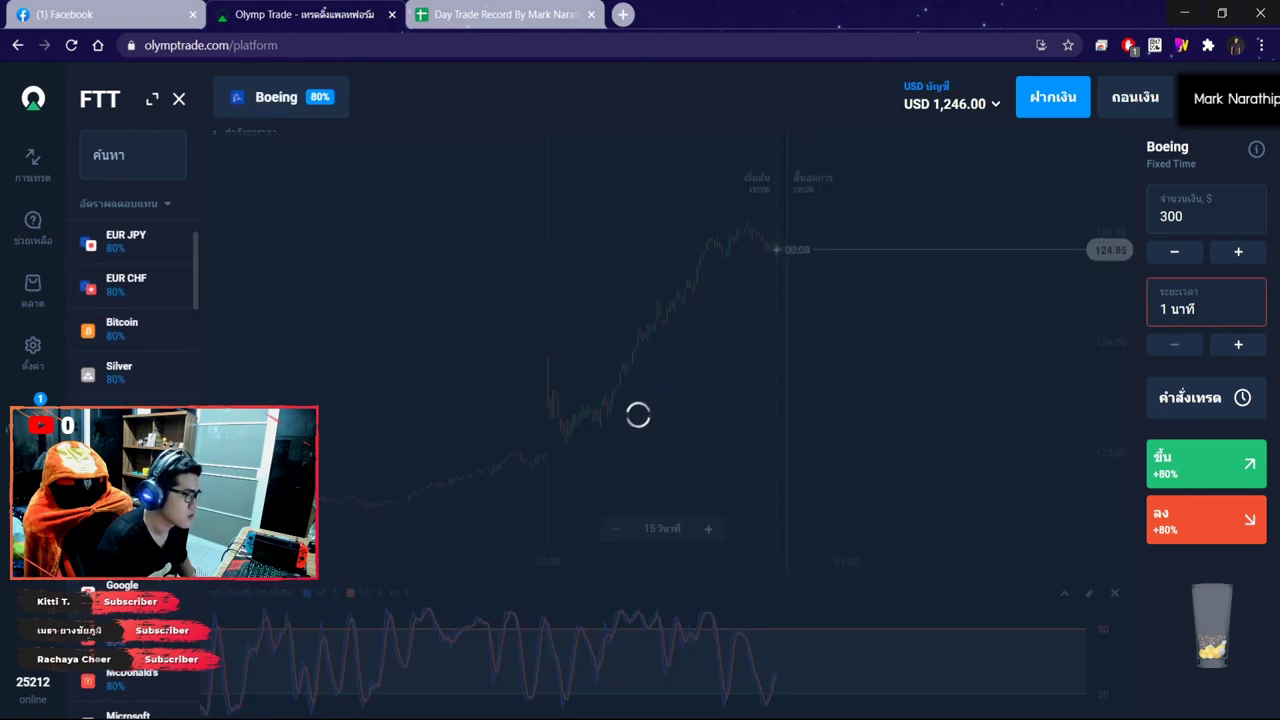
click(138, 541)
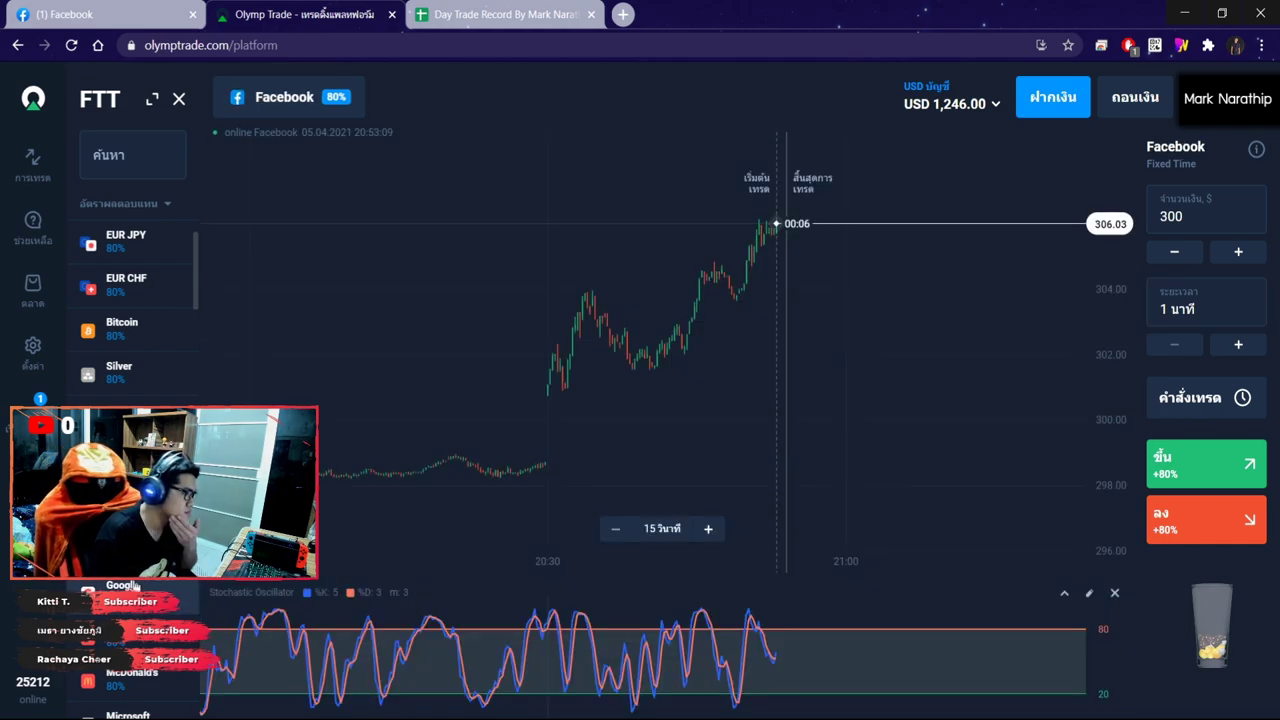
click(133, 585)
Inspect the NASDAQ, Dow Jones and EUR GBP charts further down the asset list
scroll(140, 585, down, 2)
scroll(143, 585, down, 2)
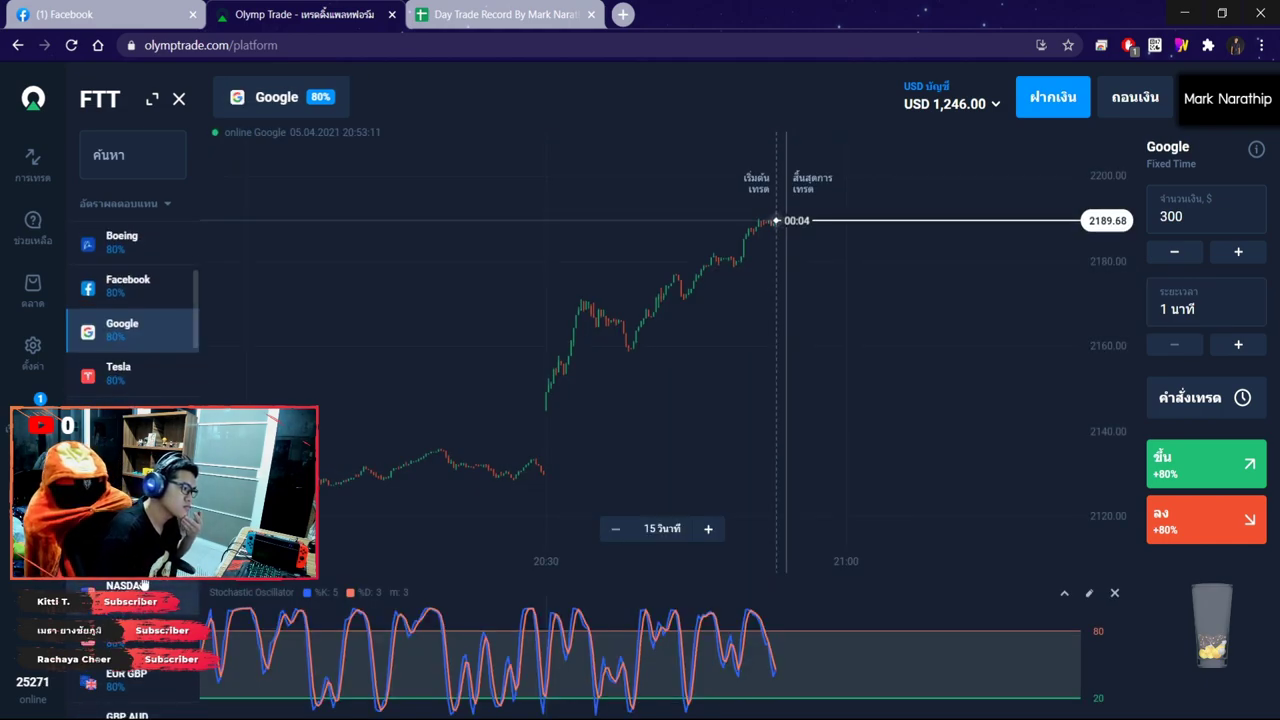
click(140, 586)
click(140, 625)
scroll(140, 625, down, 2)
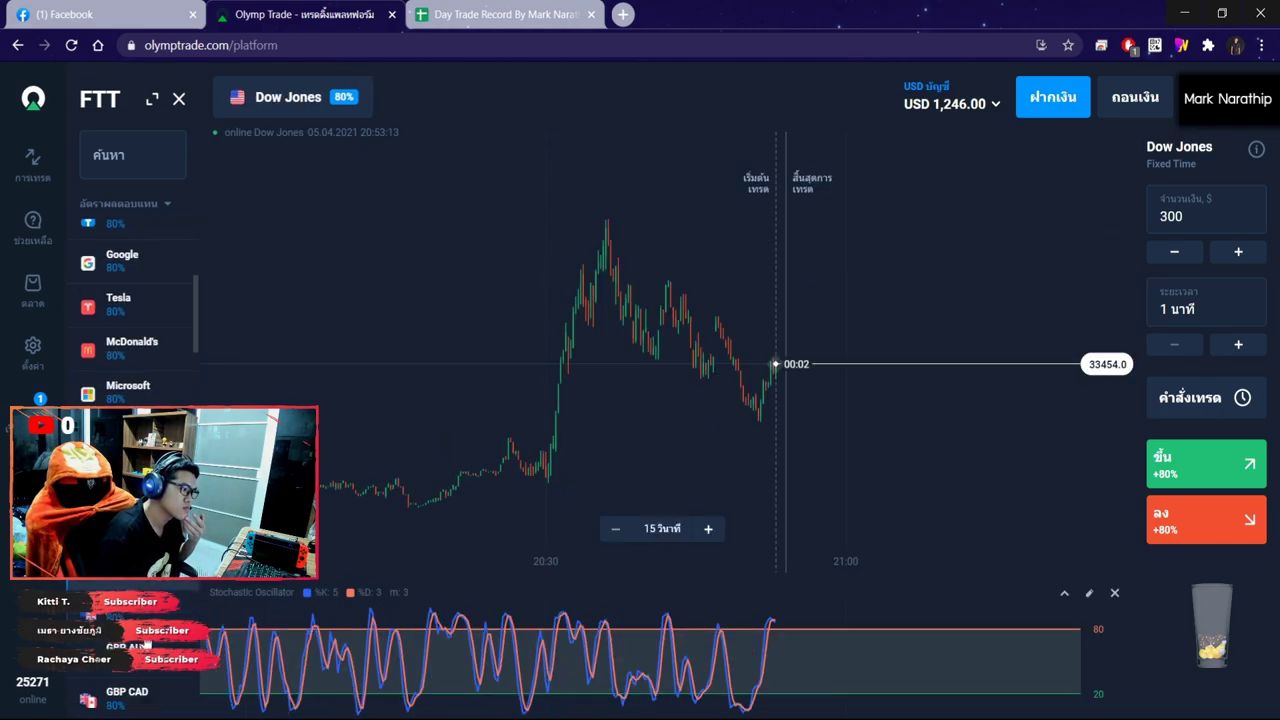
click(140, 630)
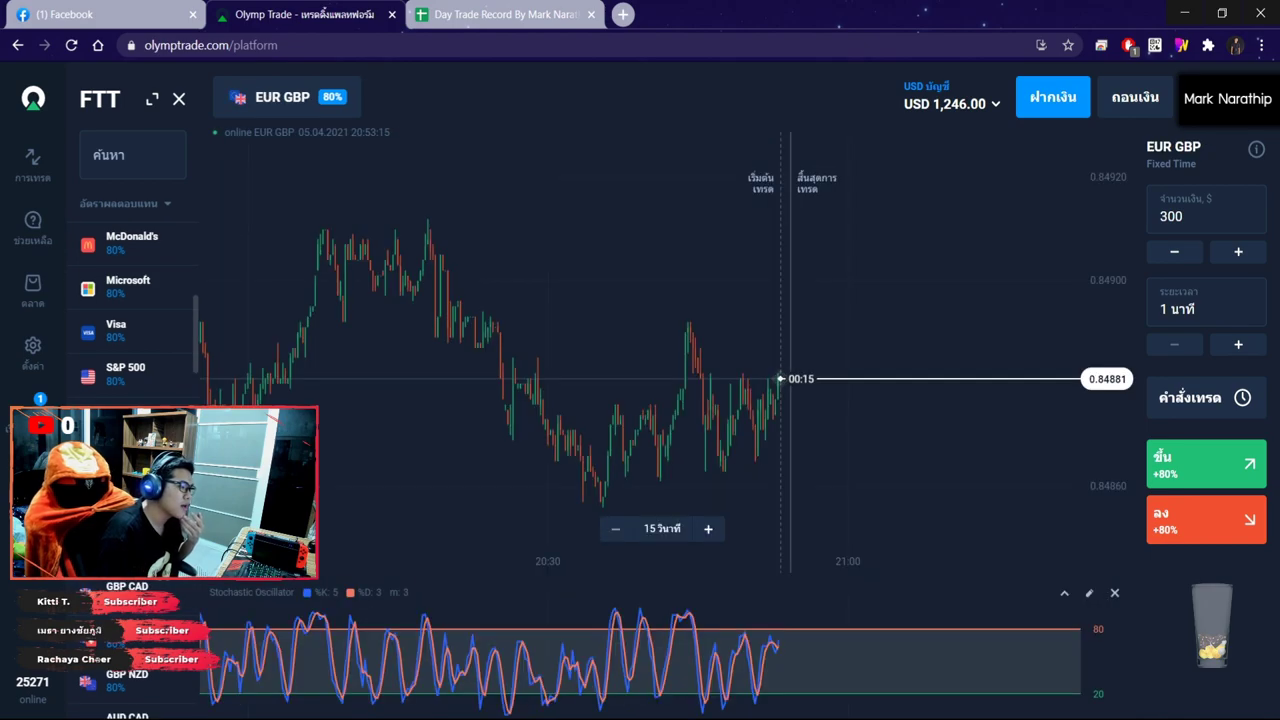
Select Dow Jones as the trading asset and examine its most recent 15-second candles
click(140, 419)
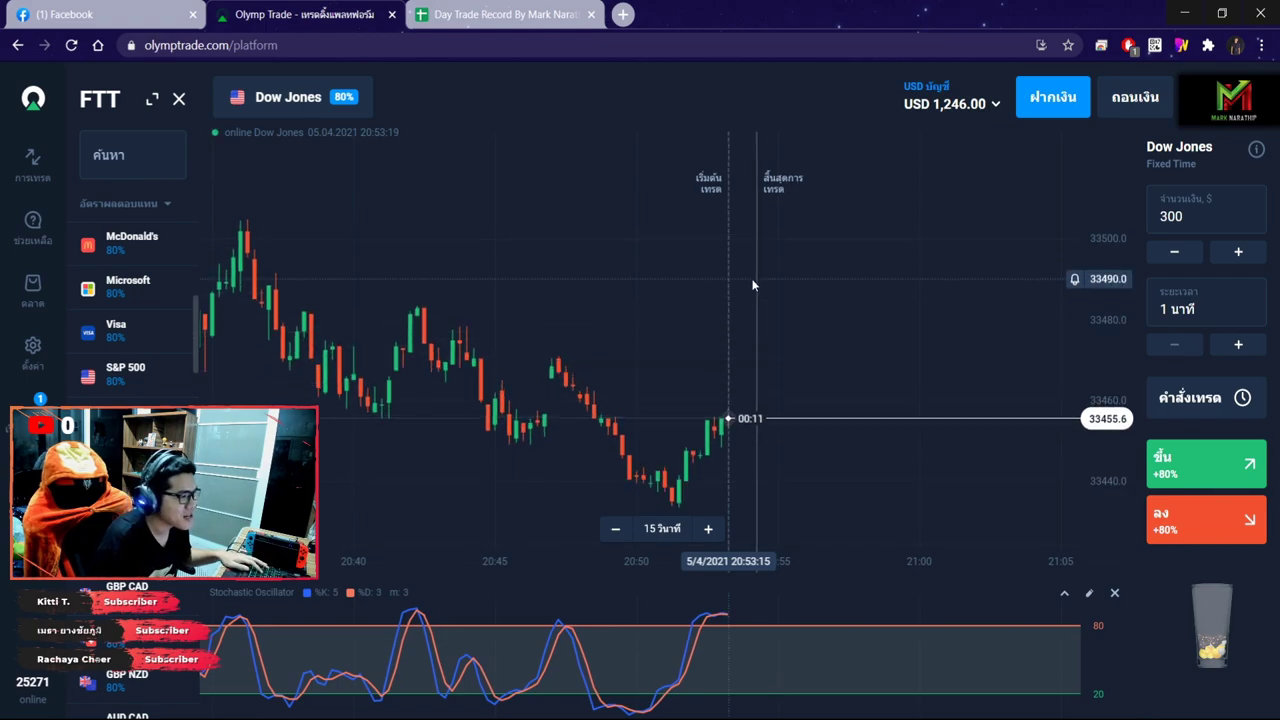
scroll(754, 285, up, 2)
scroll(752, 288, up, 2)
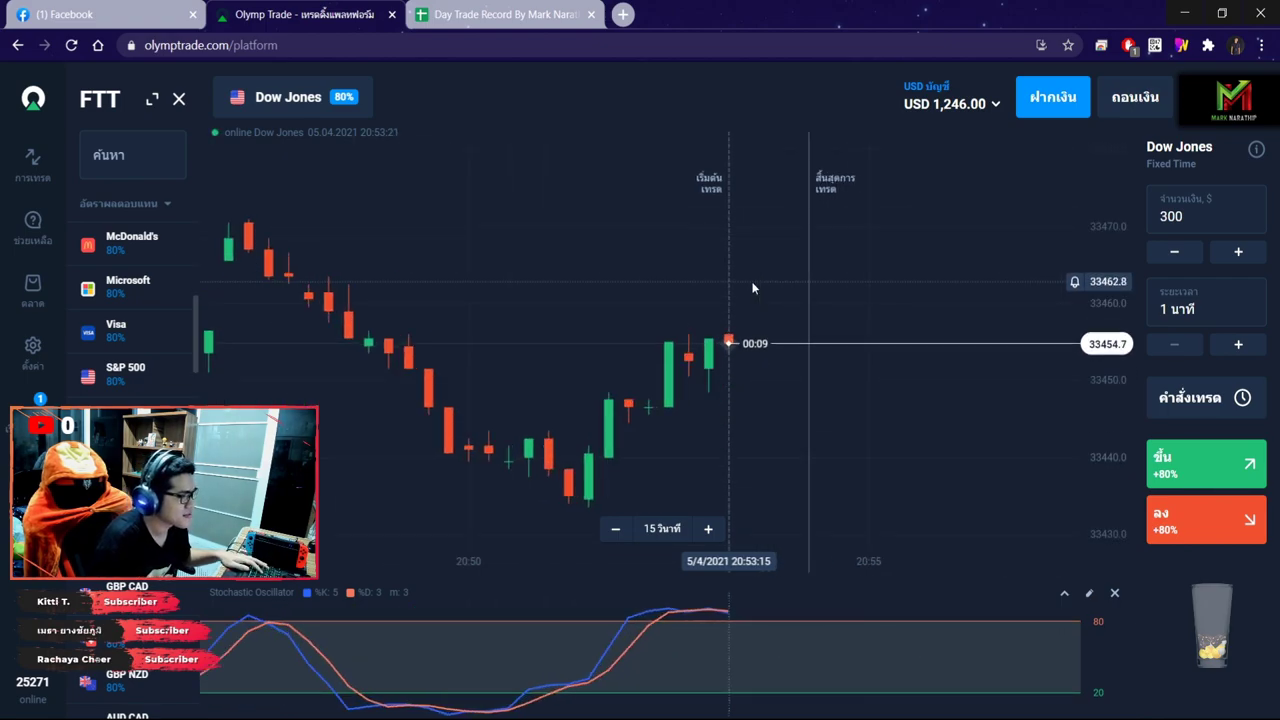
Place a $300 down trade on Dow Jones with a 1-minute duration
scroll(826, 318, up, 2)
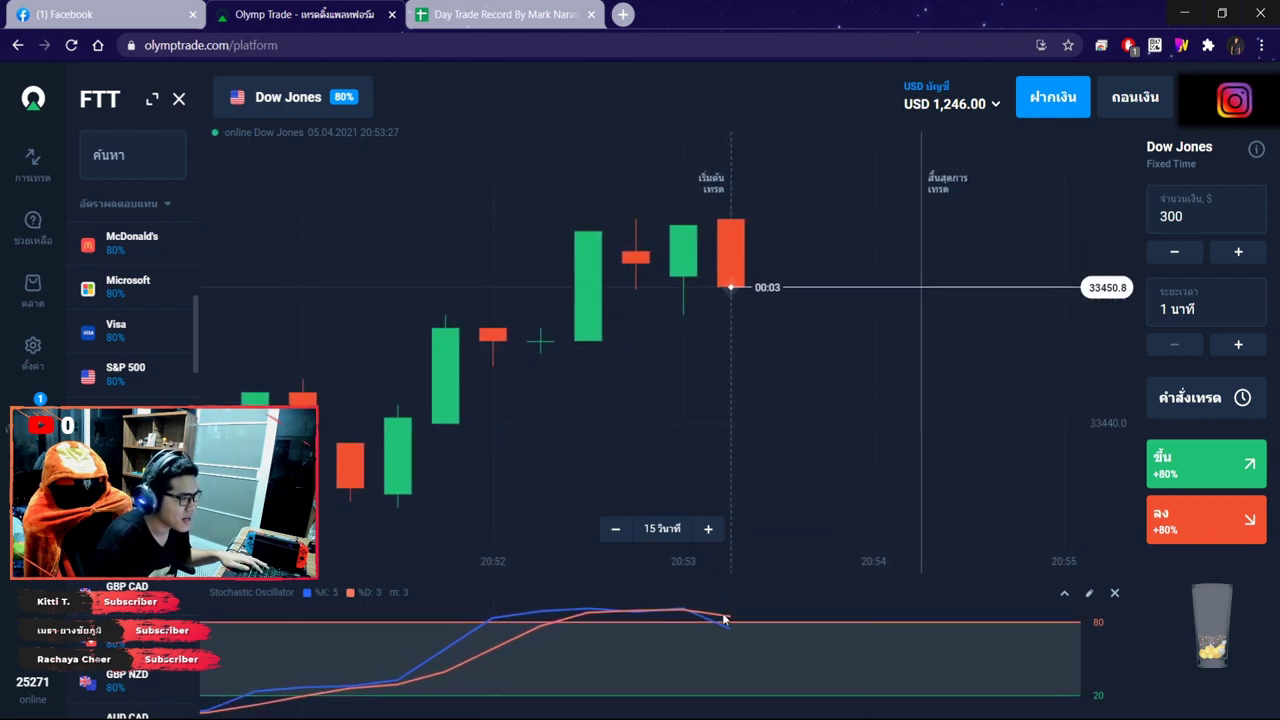
click(1215, 535)
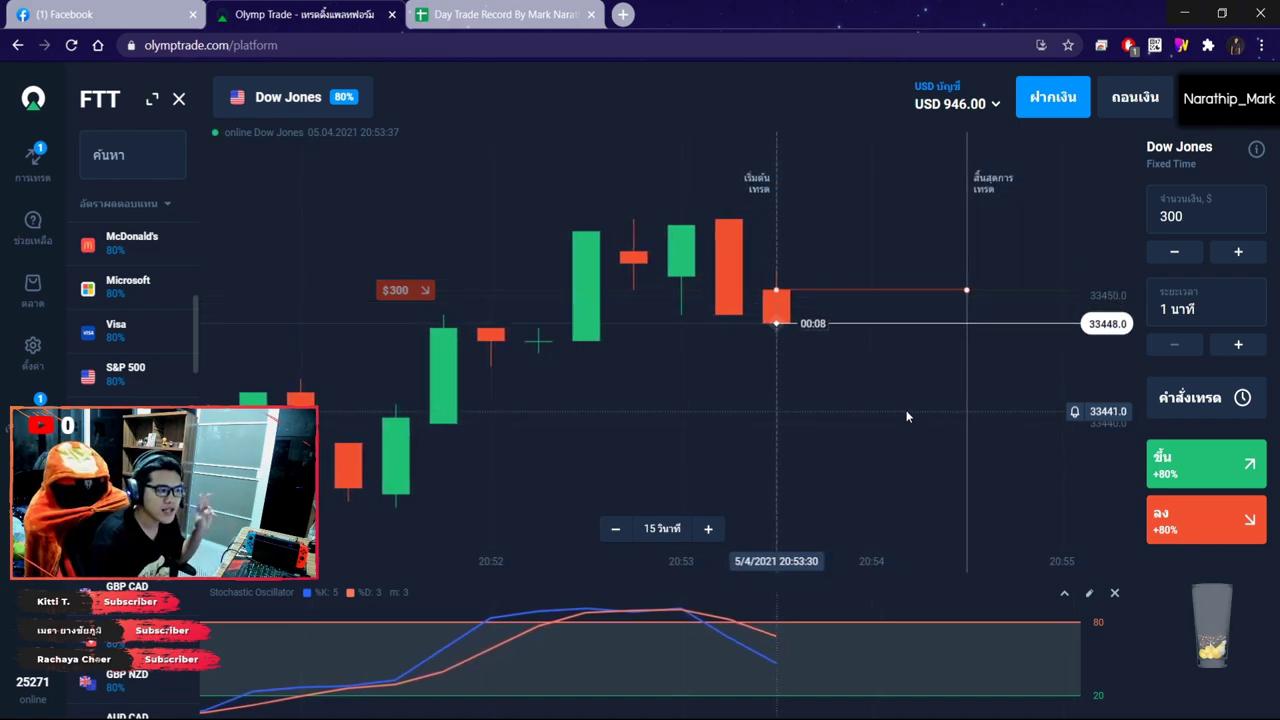
Circle the Dow Jones downtrend freehand, draw a downward arrow above it, and clear the annotations
scroll(906, 410, down, 5)
scroll(906, 410, down, 5)
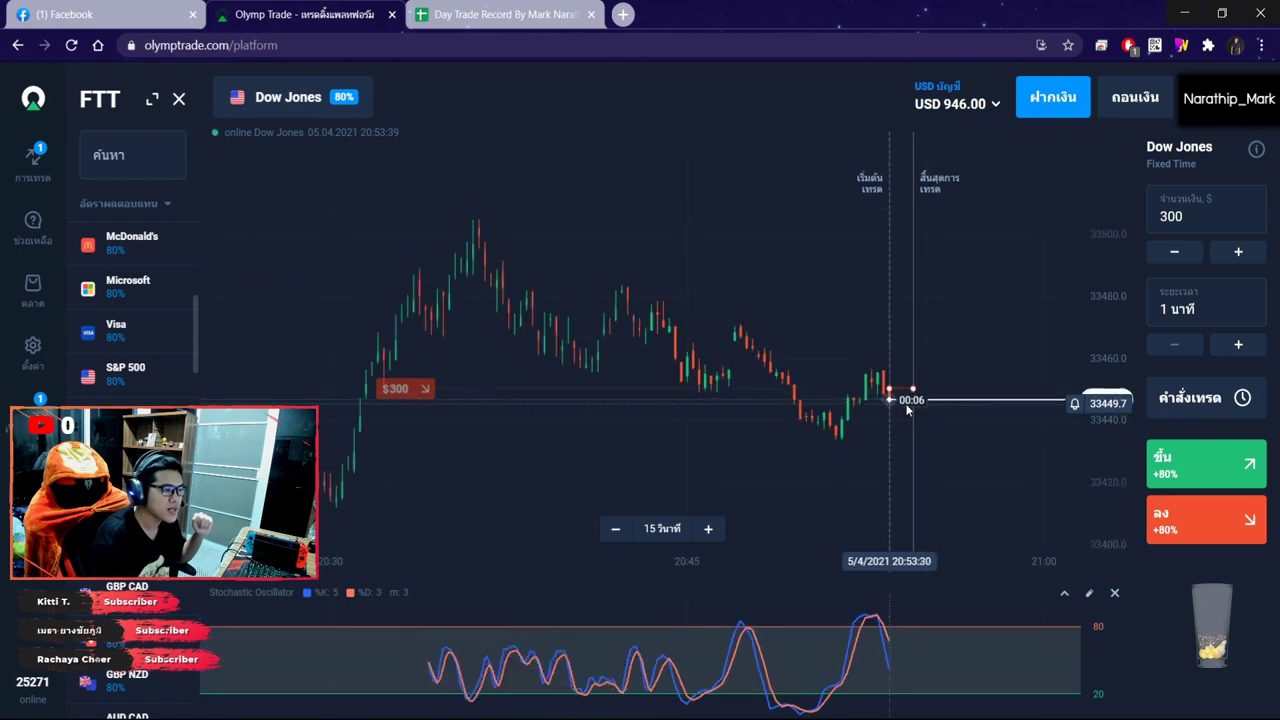
scroll(895, 360, down, 2)
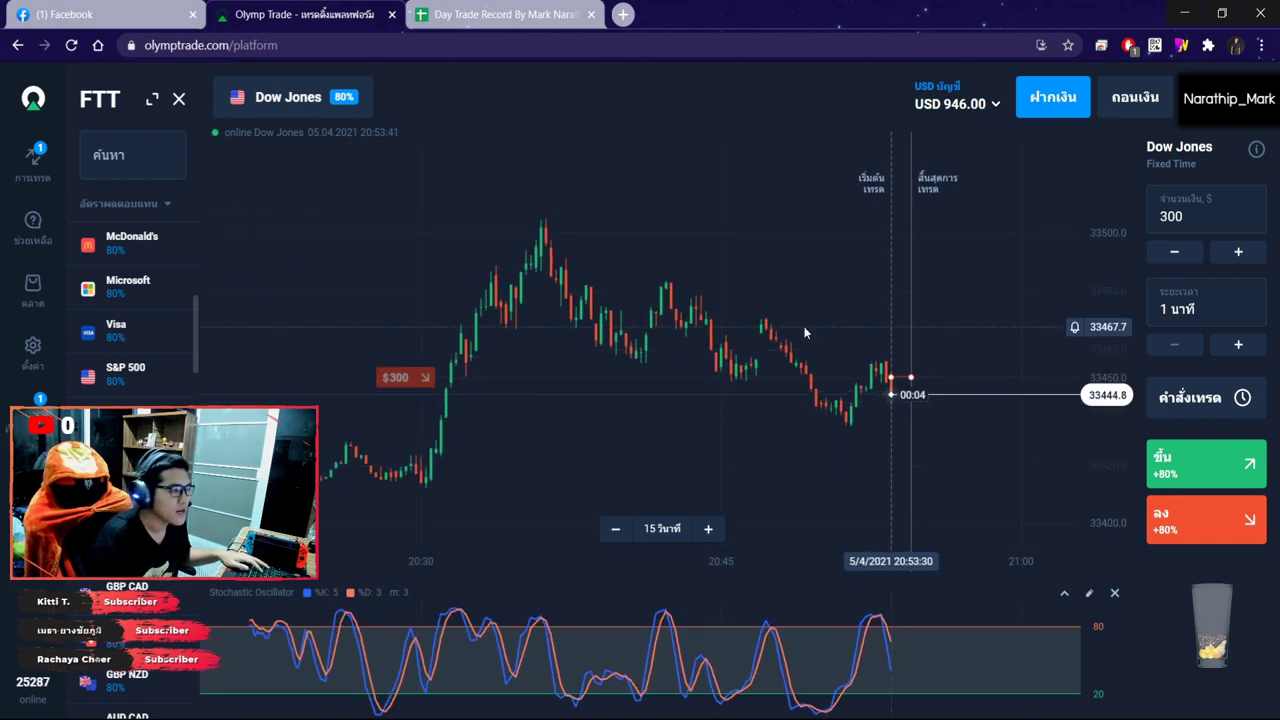
click(1181, 46)
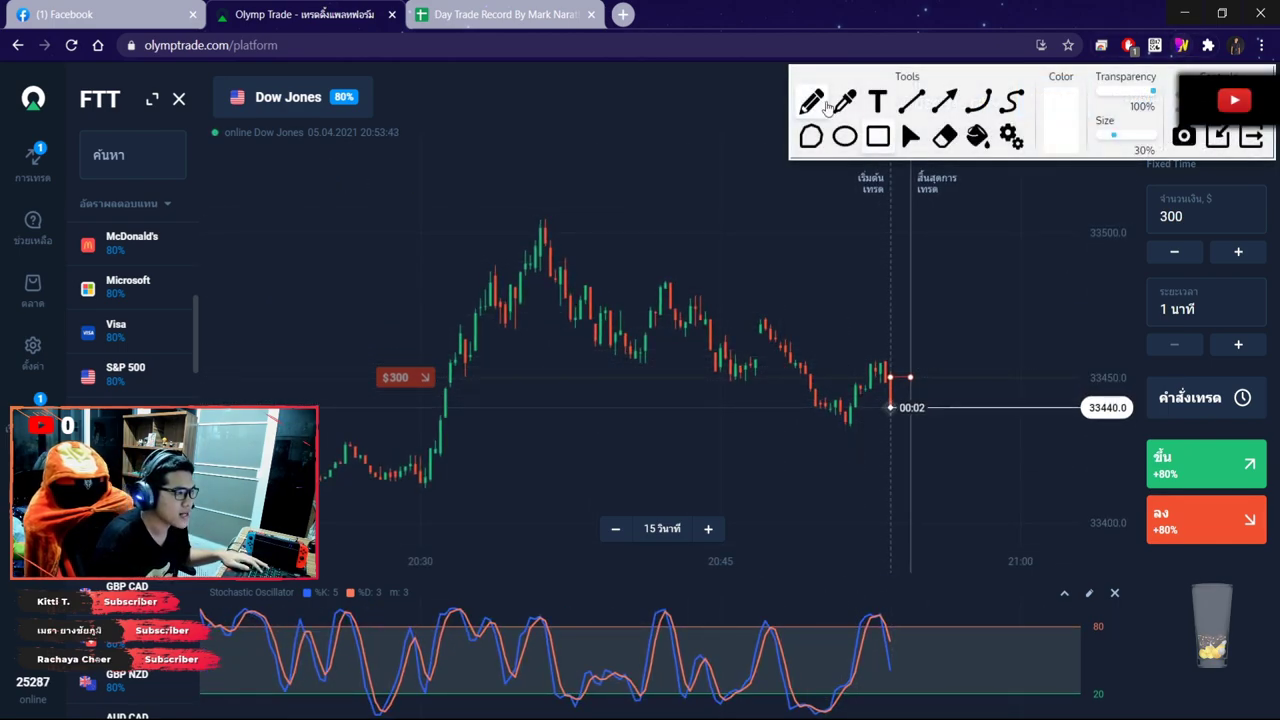
mouse_move(470, 222)
mouse_down()
mouse_move(571, 297)
mouse_move(950, 435)
mouse_move(688, 243)
mouse_up()
drag(591, 228, 480, 252)
drag(774, 232, 1007, 339)
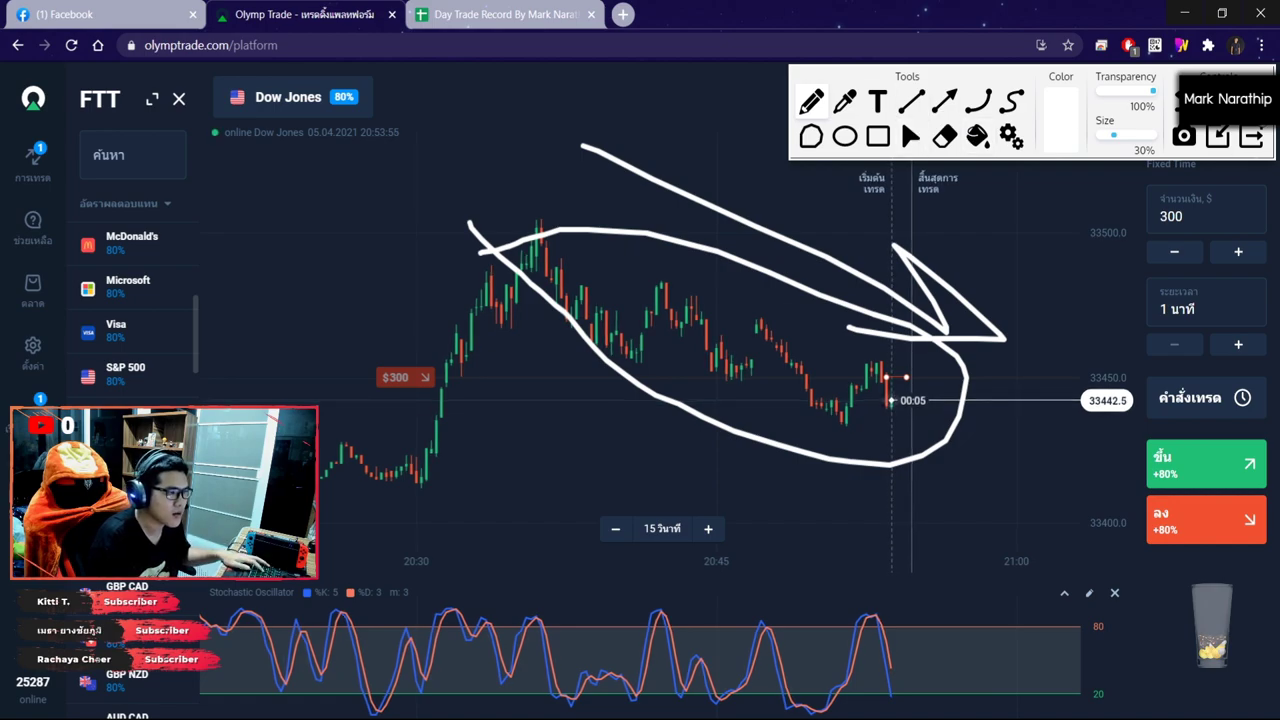
click(1250, 100)
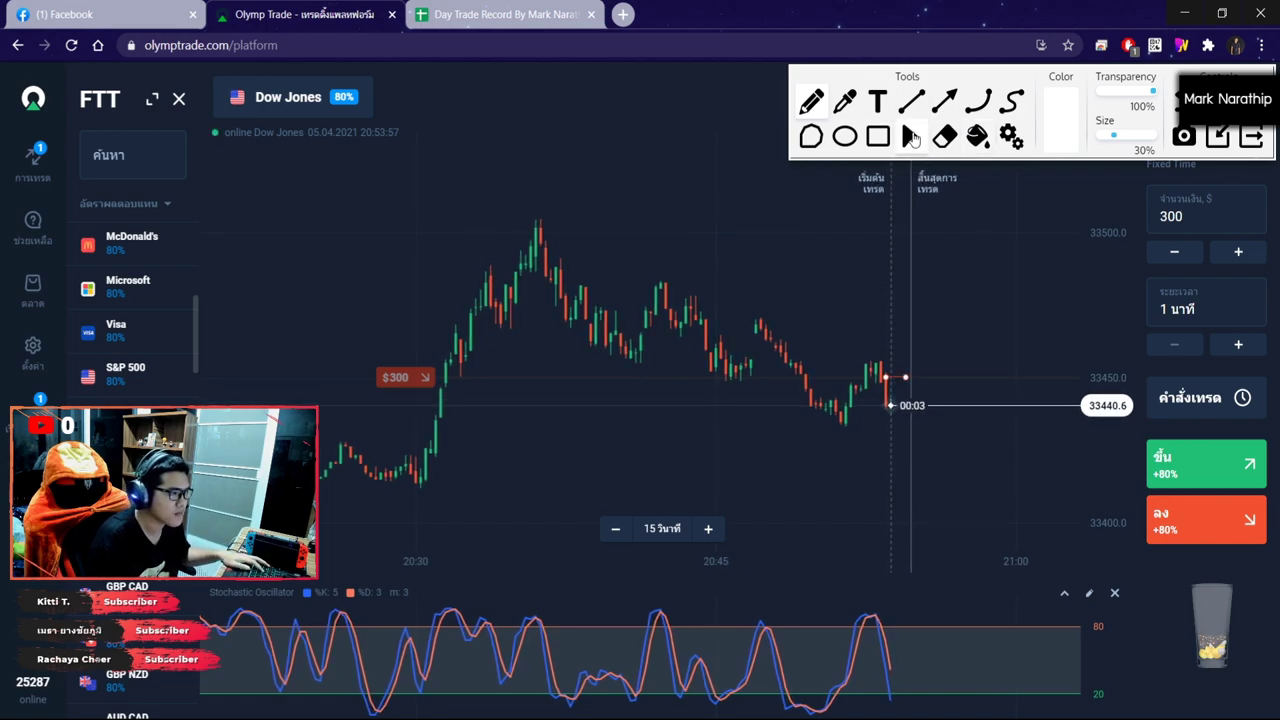
Sketch arrows along the latest rise and expected falls, circle the Stochastic crossover above 80, and remove the drawings
scroll(871, 354, up, 5)
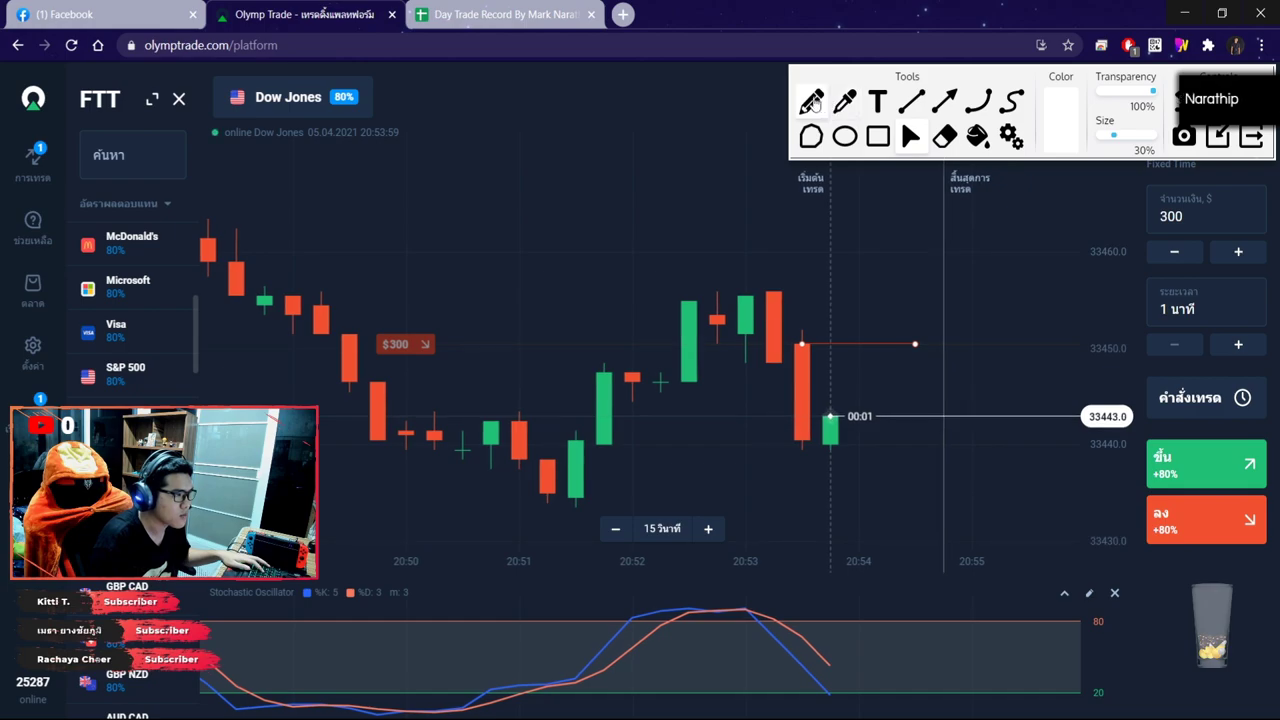
drag(619, 352, 703, 370)
drag(790, 263, 747, 212)
drag(1010, 368, 952, 480)
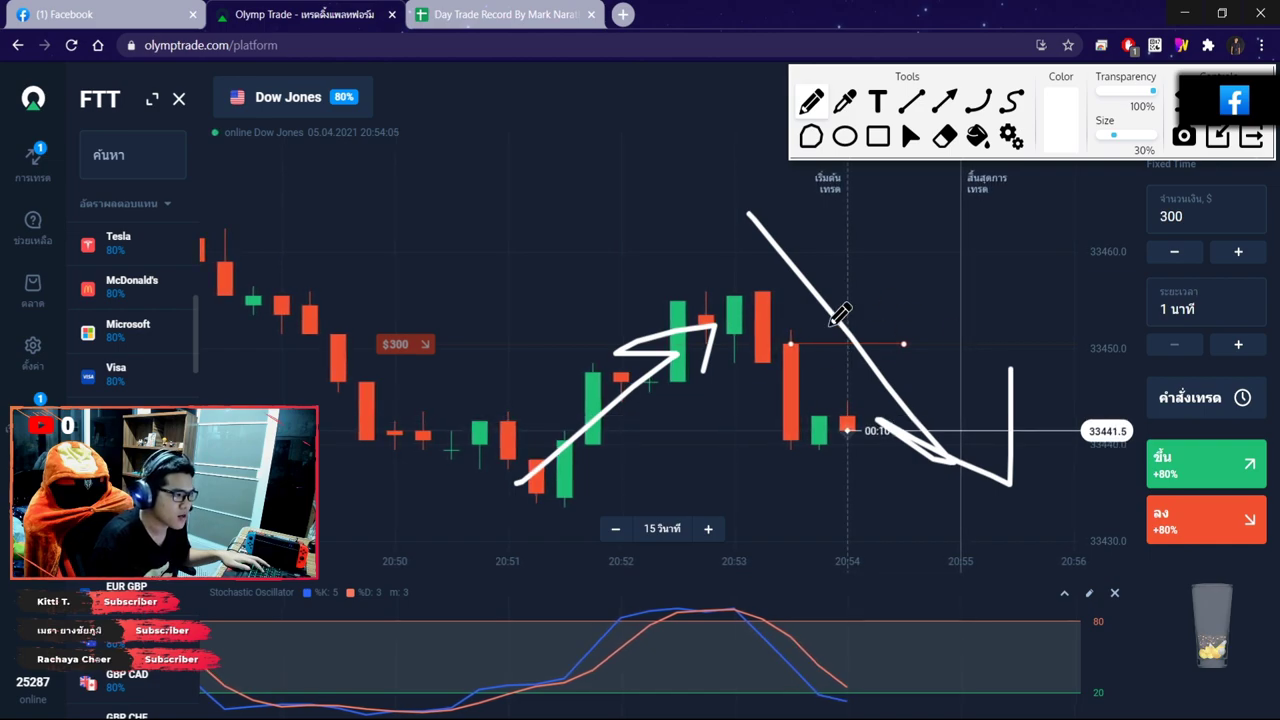
mouse_move(864, 243)
mouse_down()
mouse_move(998, 411)
mouse_move(1004, 320)
mouse_up()
mouse_move(737, 562)
mouse_down()
mouse_move(771, 614)
mouse_move(734, 566)
mouse_move(795, 578)
mouse_up()
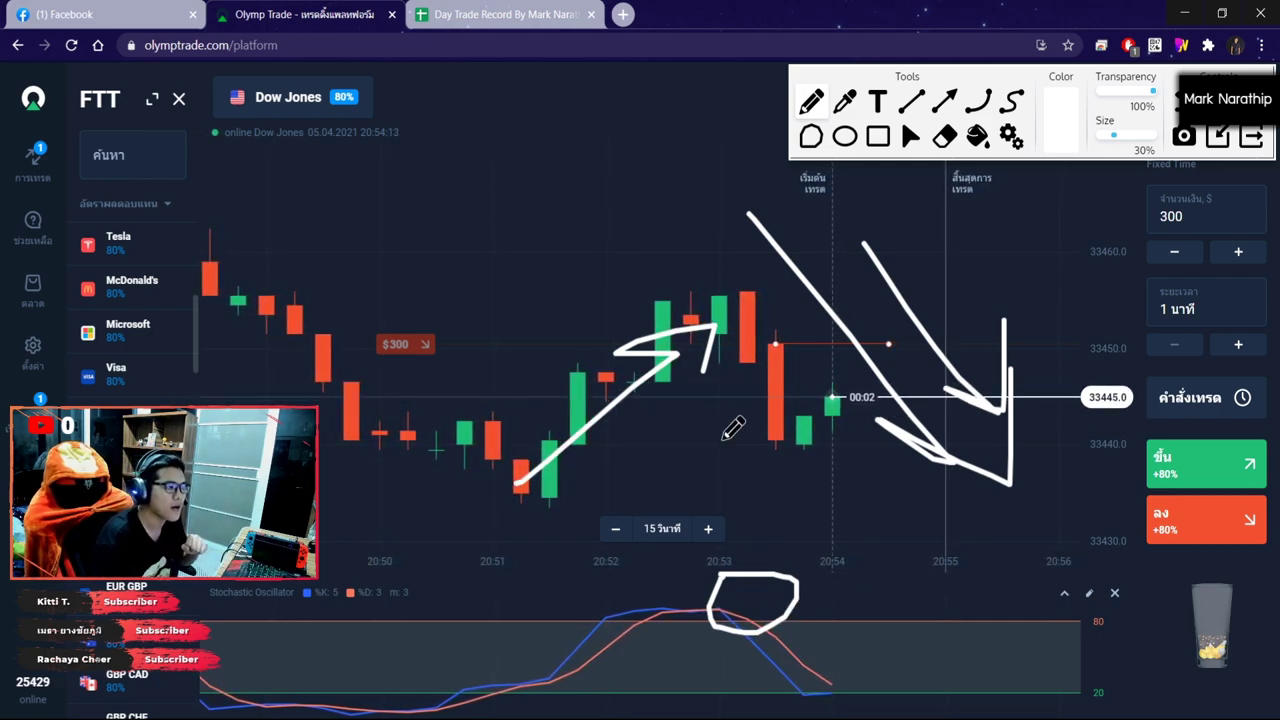
drag(697, 268, 840, 488)
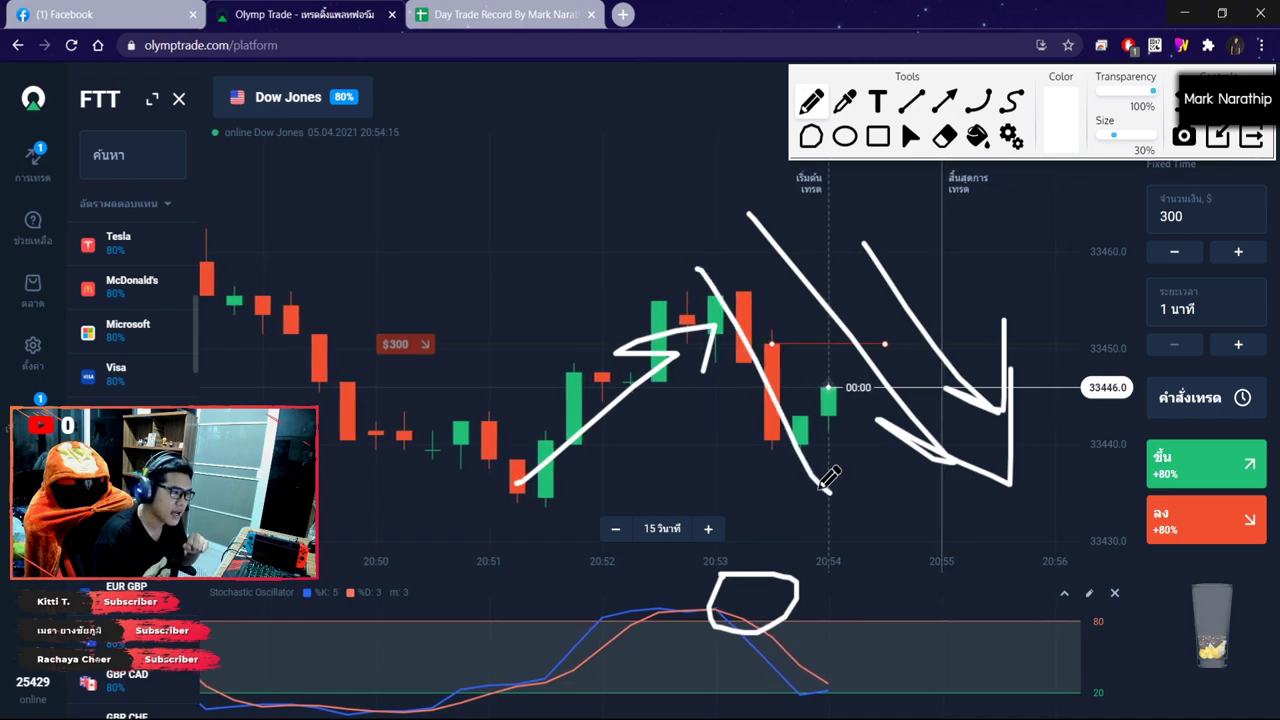
drag(760, 460, 850, 392)
key(Escape)
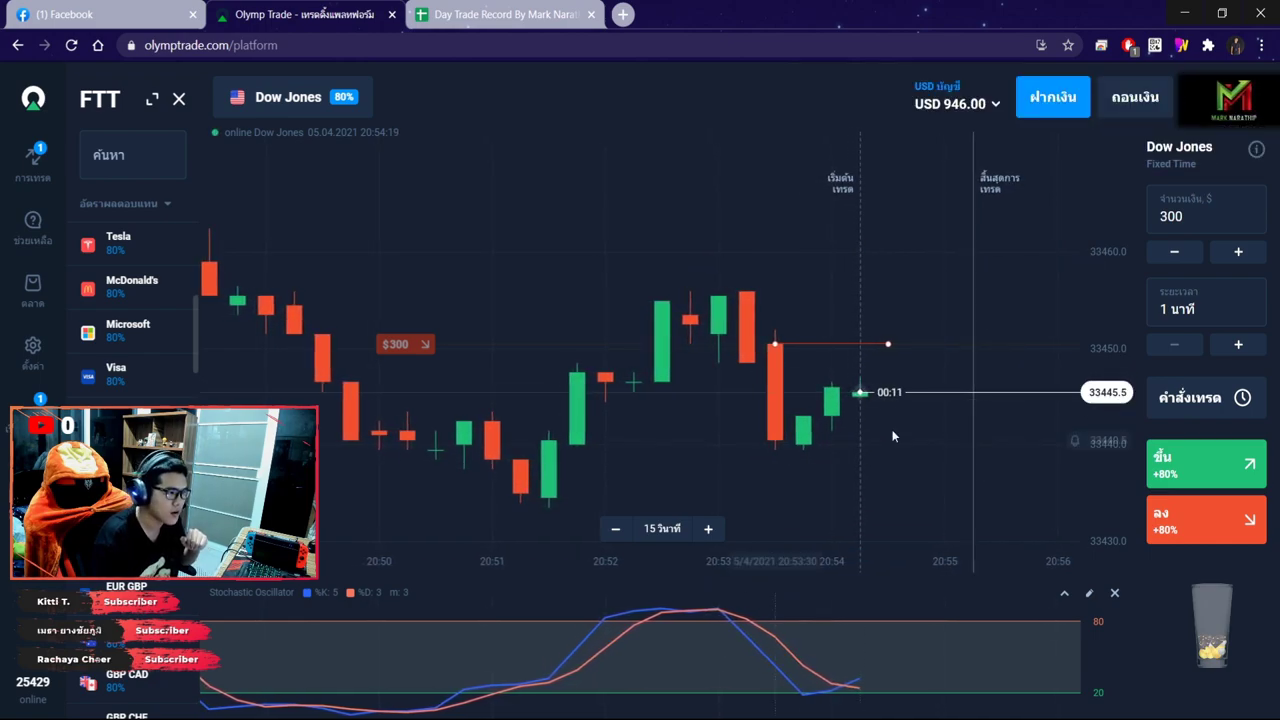
Circle the overall Dow Jones decline since about 20:36 once more and dismiss the drawing overlay
scroll(832, 462, down, 5)
scroll(830, 324, down, 2)
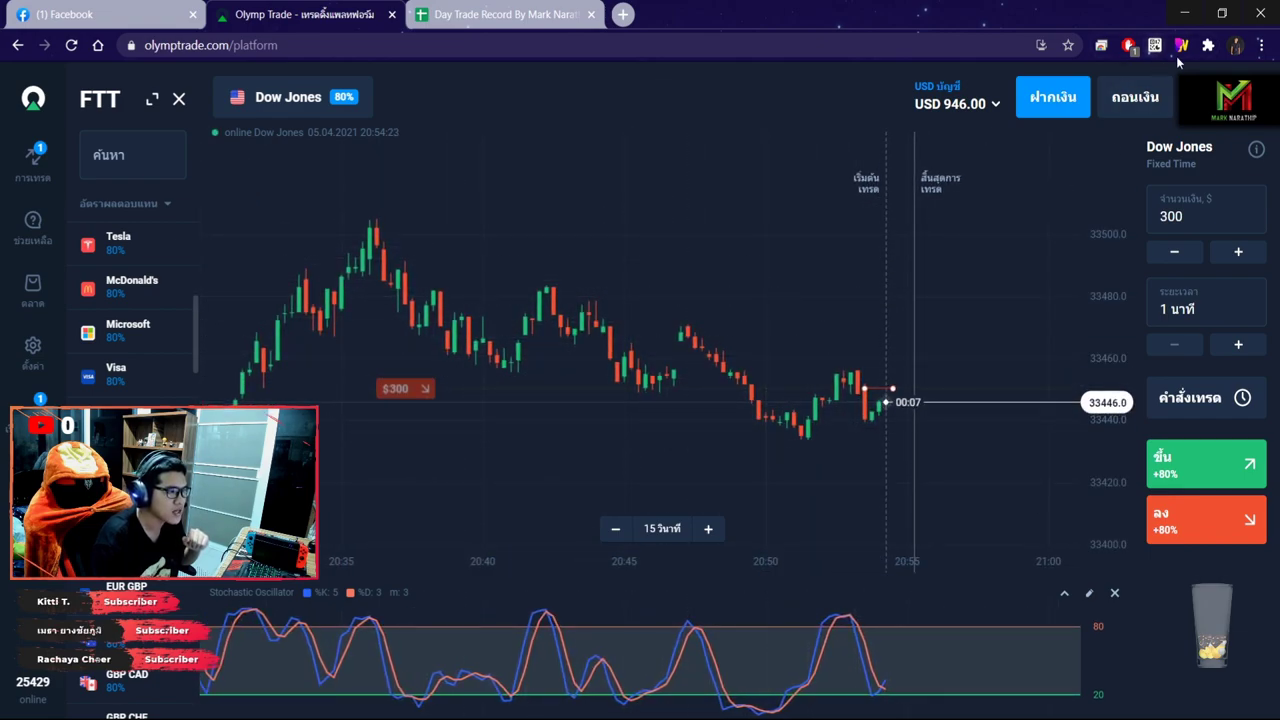
key(alt+w)
mouse_move(372, 235)
mouse_down()
mouse_move(840, 300)
mouse_move(322, 272)
mouse_up()
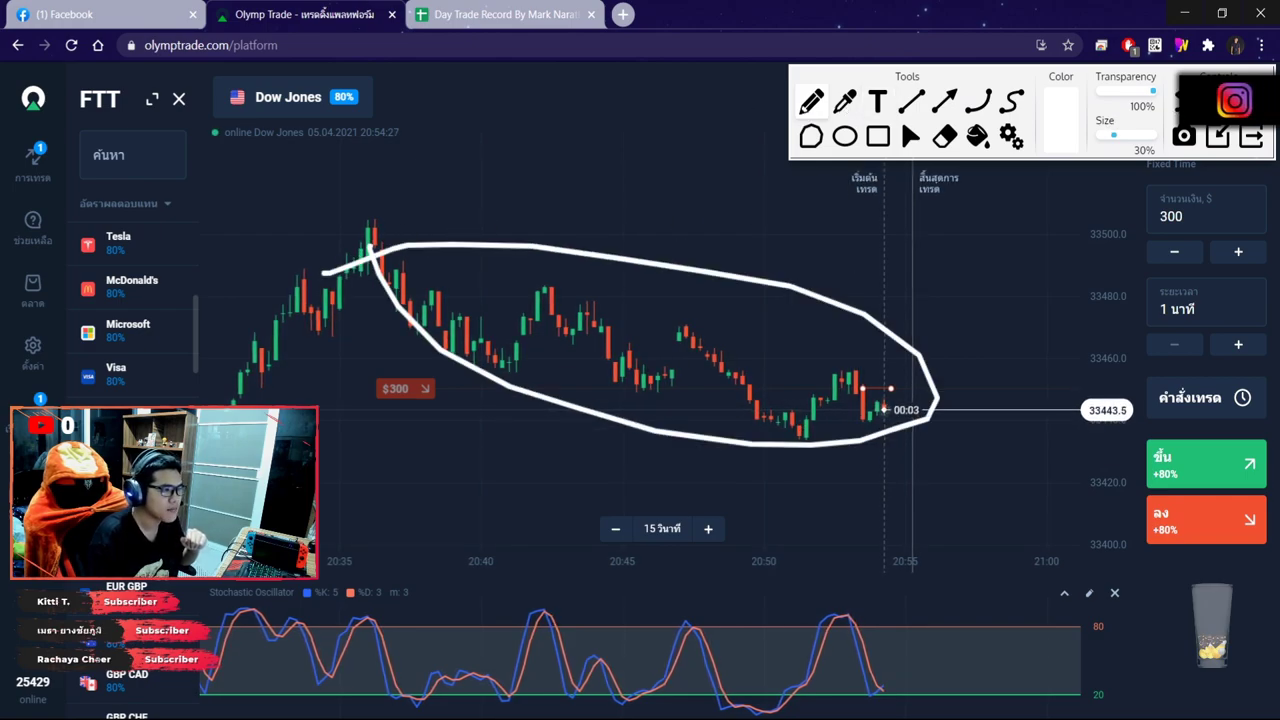
key(Escape)
scroll(916, 416, up, 4)
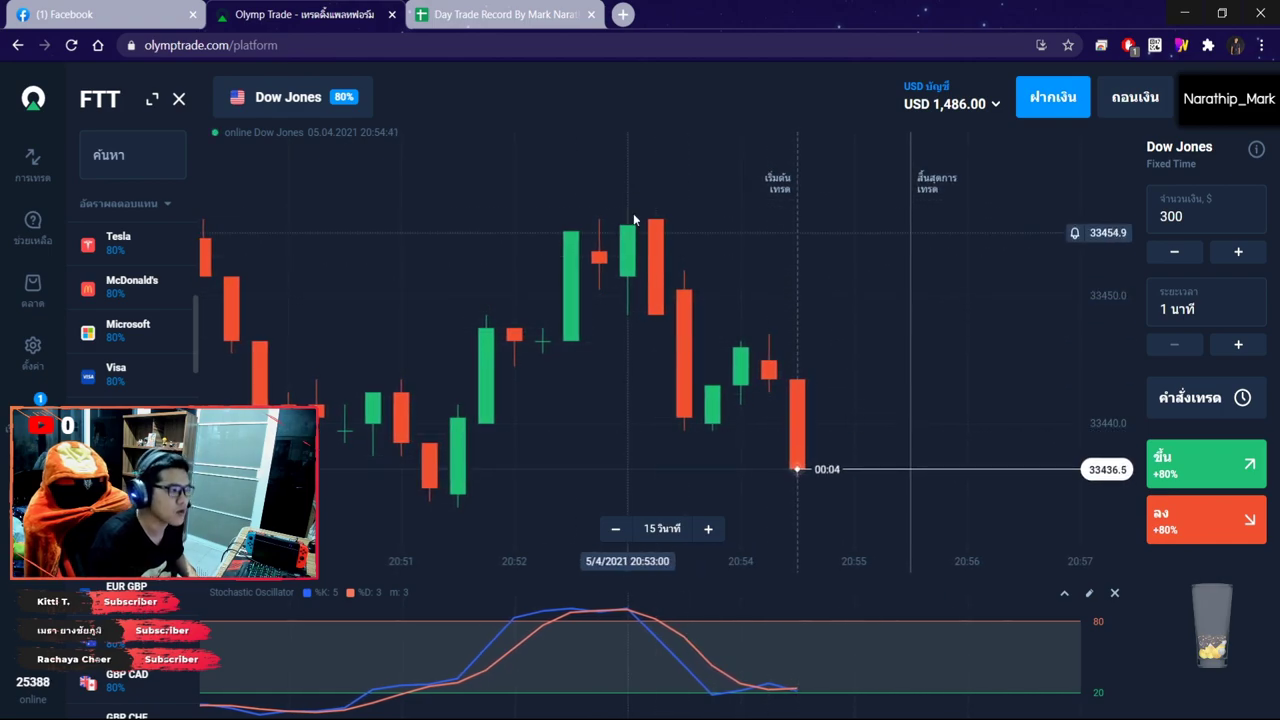
In the day-trade spreadsheet, mark trade 2 as won (ชนะ) and enter 82 as its profit percentage
key(ctrl+Tab)
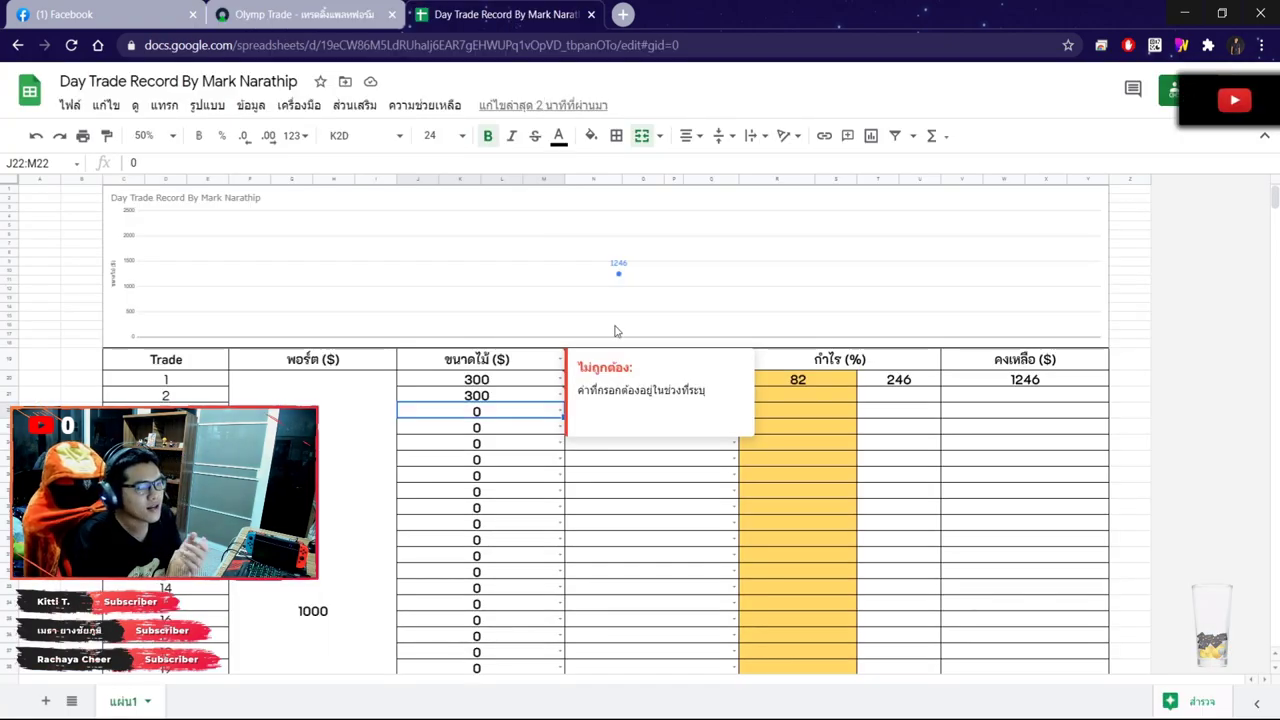
click(617, 509)
double_click(649, 396)
click(597, 421)
click(835, 397)
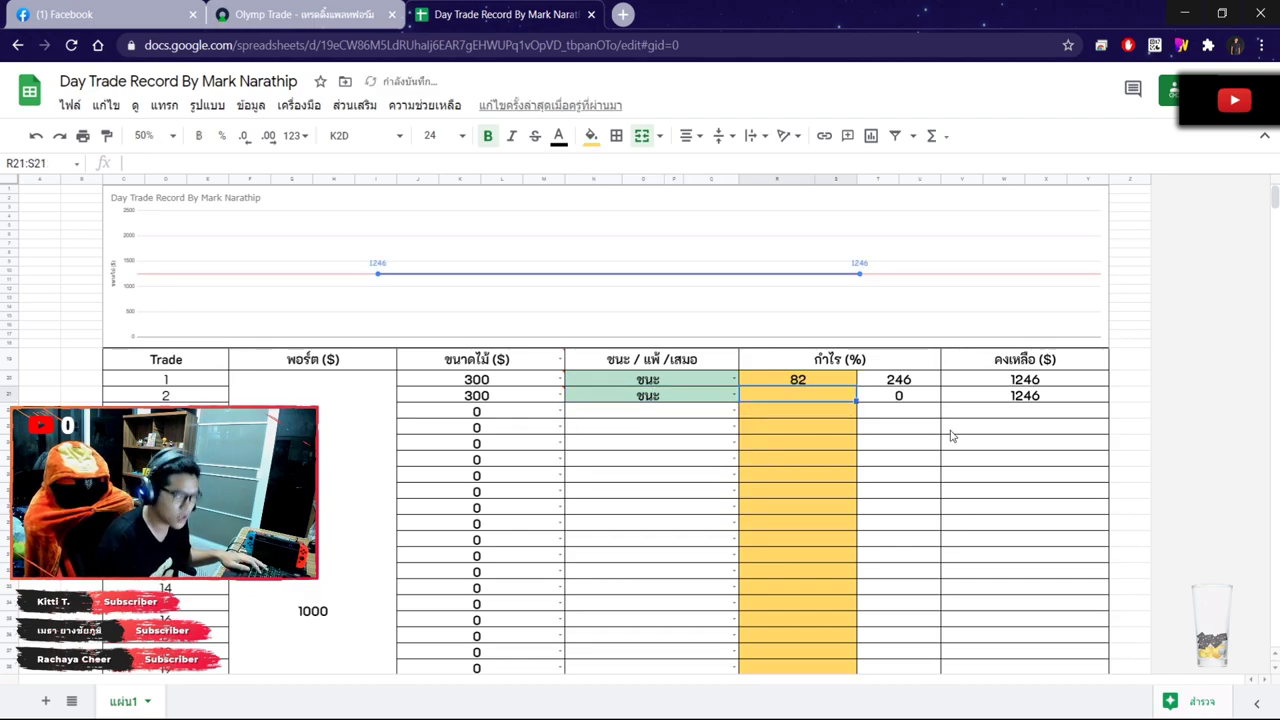
text(82)
key(Return)
Check the Dow Jones payout on the trading platform and correct trade 2's profit percentage to 80
key(ctrl+shift+Tab)
key(ctrl+Tab)
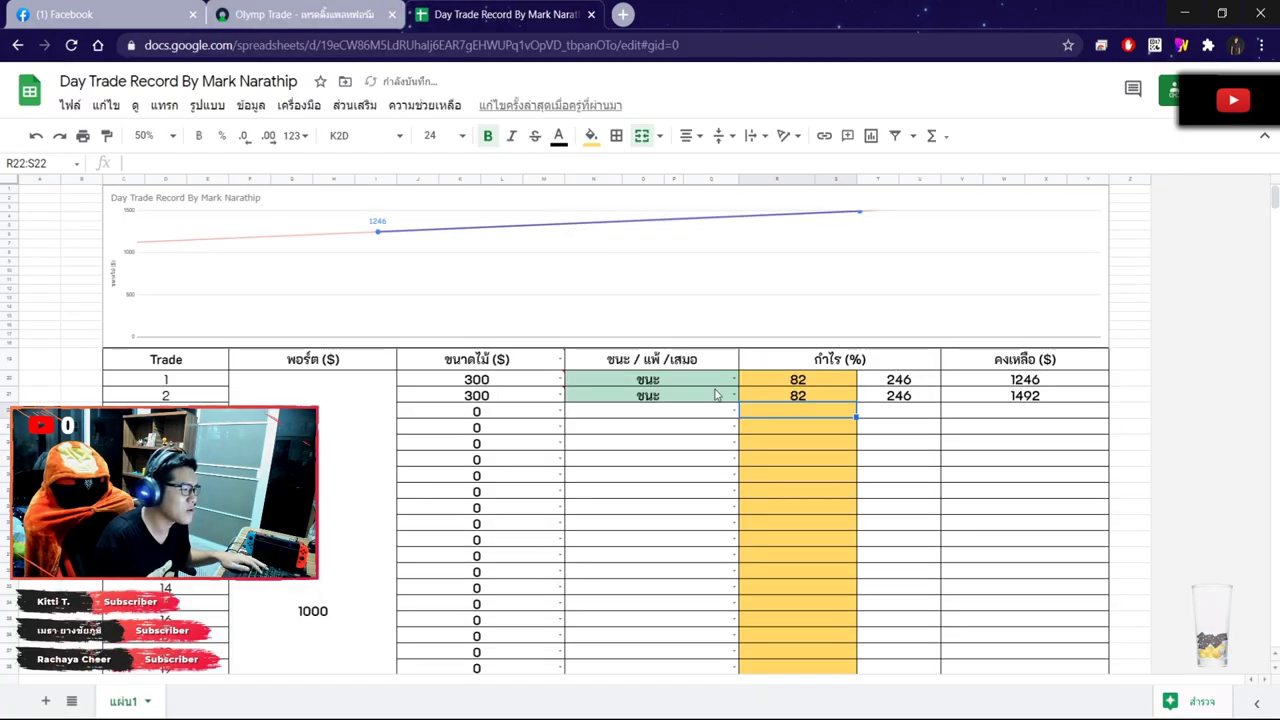
text(80)
key(Return)
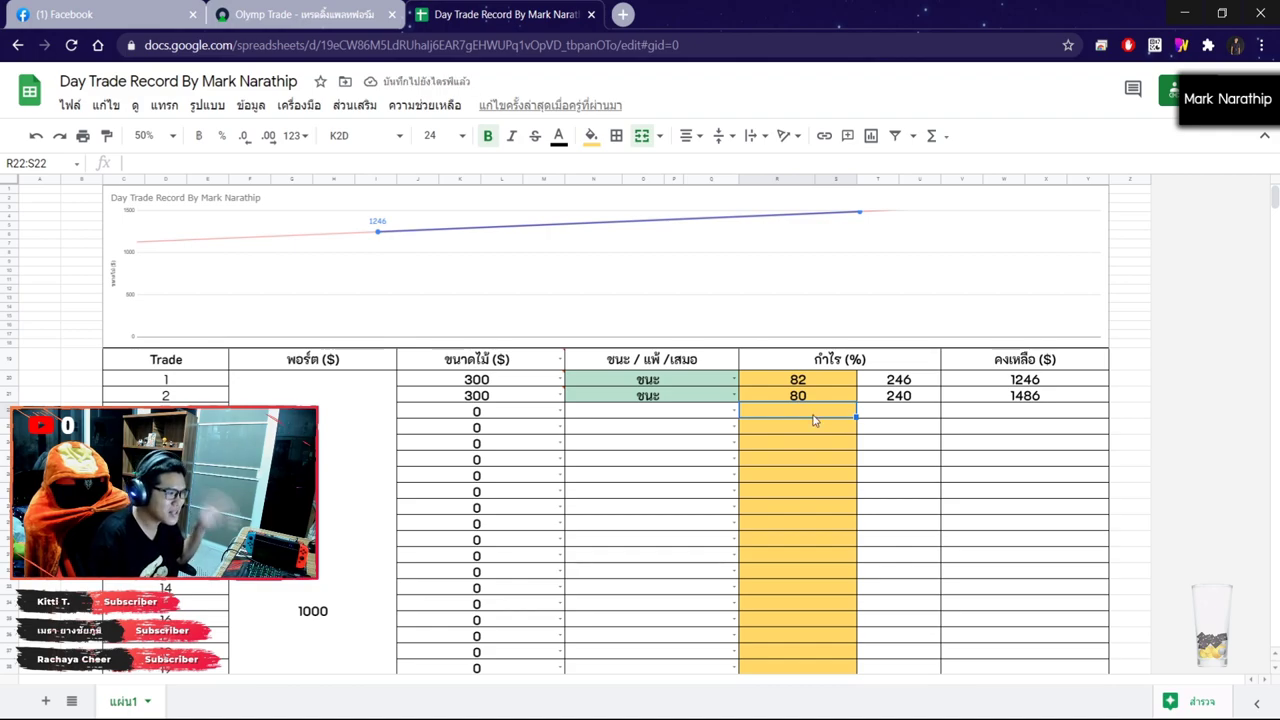
Compare the Olymp Trade account balance with the spreadsheet and examine the total profit cell beside the $500 goal
click(306, 18)
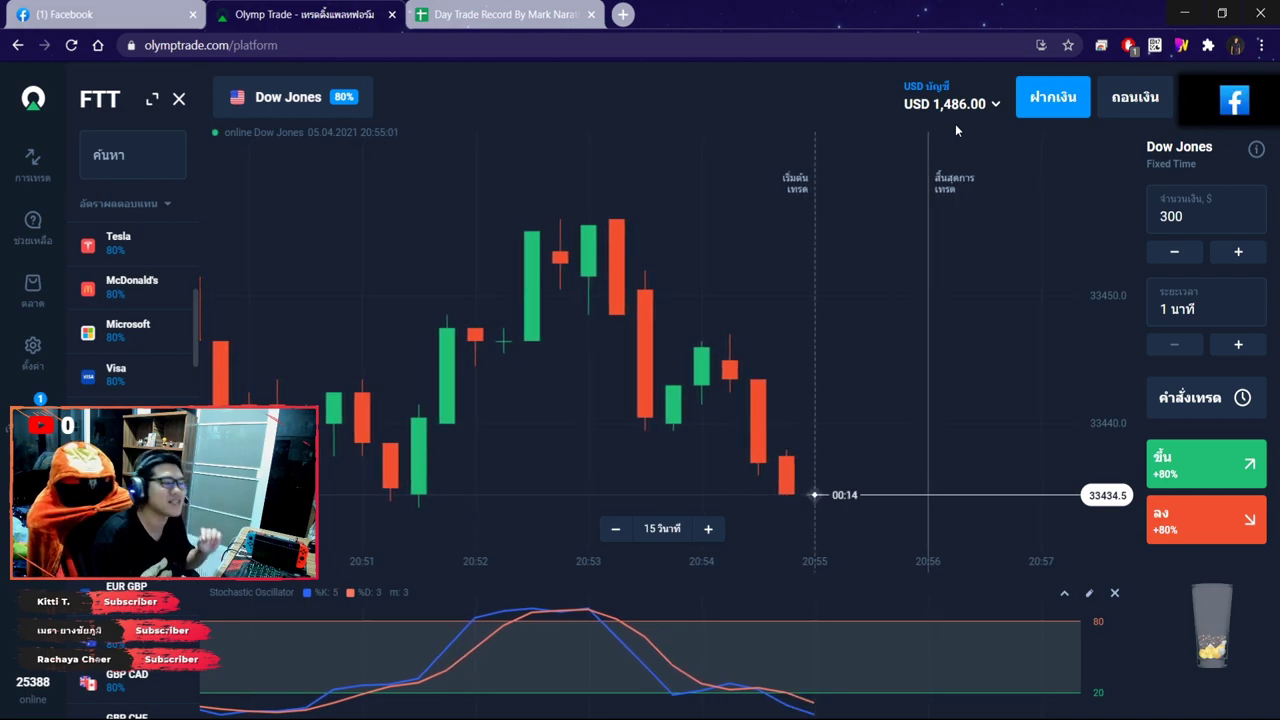
key(ctrl+Tab)
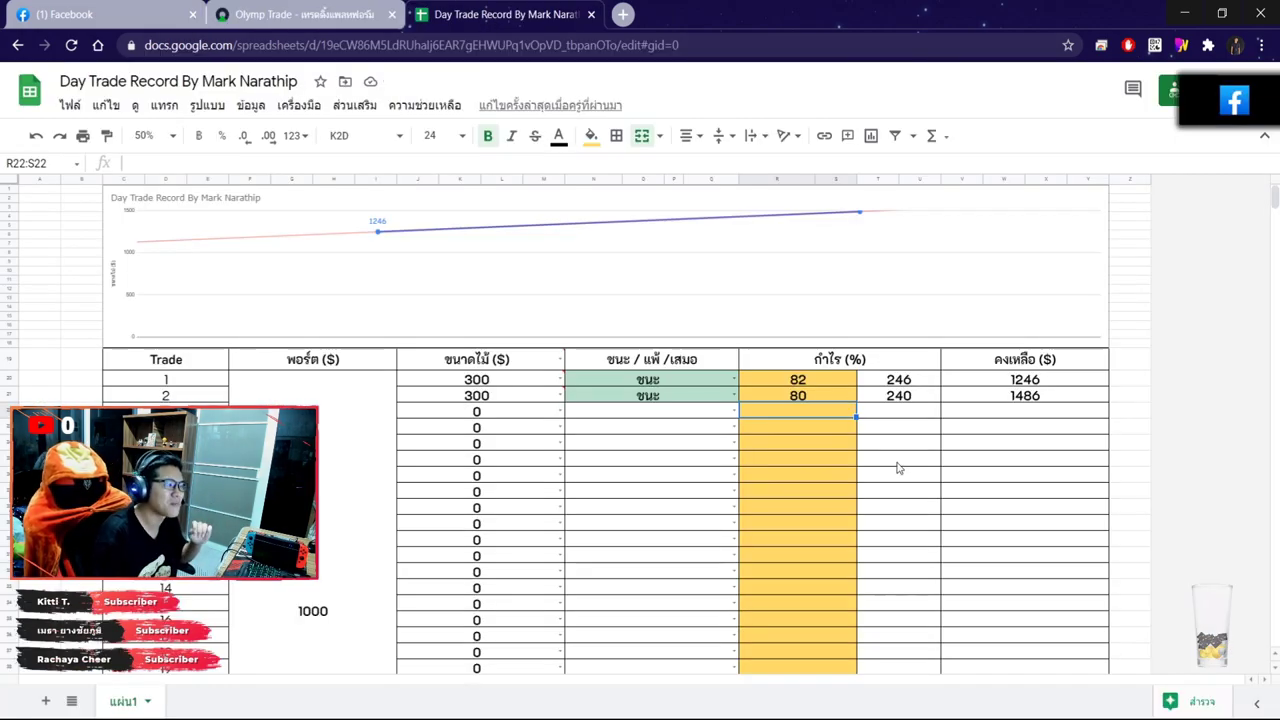
scroll(890, 450, down, 6)
click(864, 320)
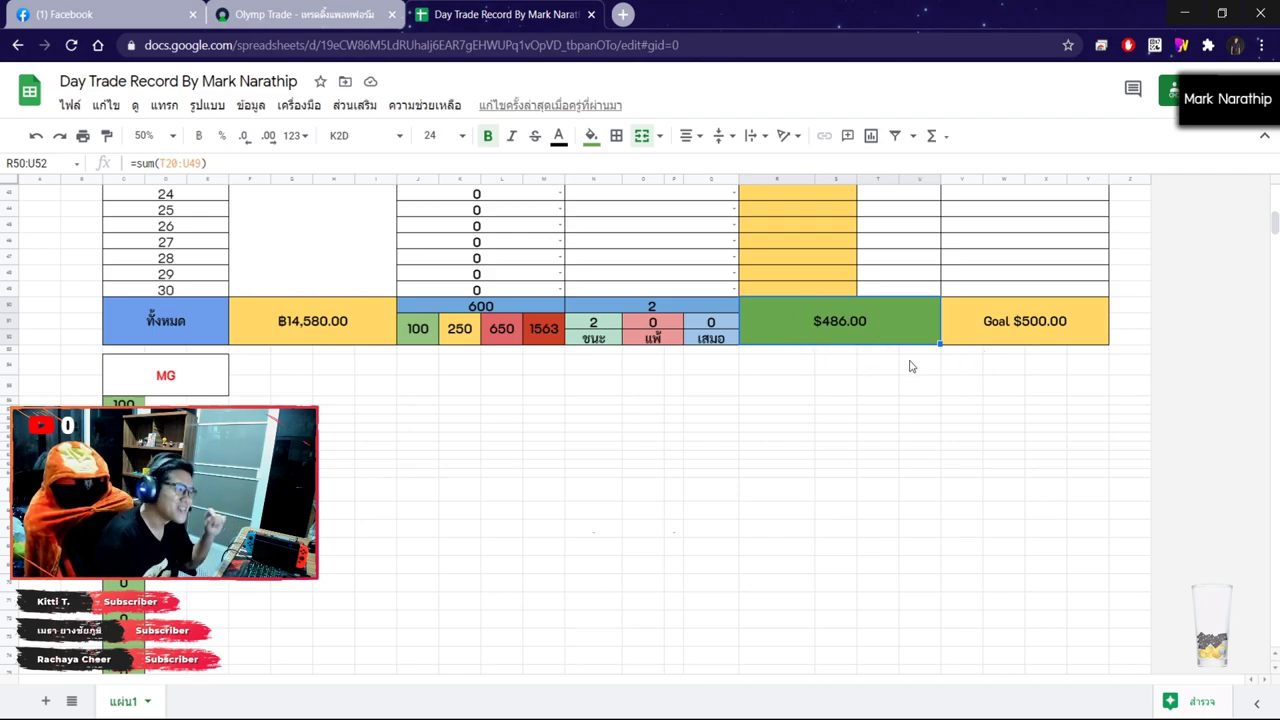
Set the stake of trade 3 to 300 in the spreadsheet
scroll(919, 364, up, 5)
click(486, 314)
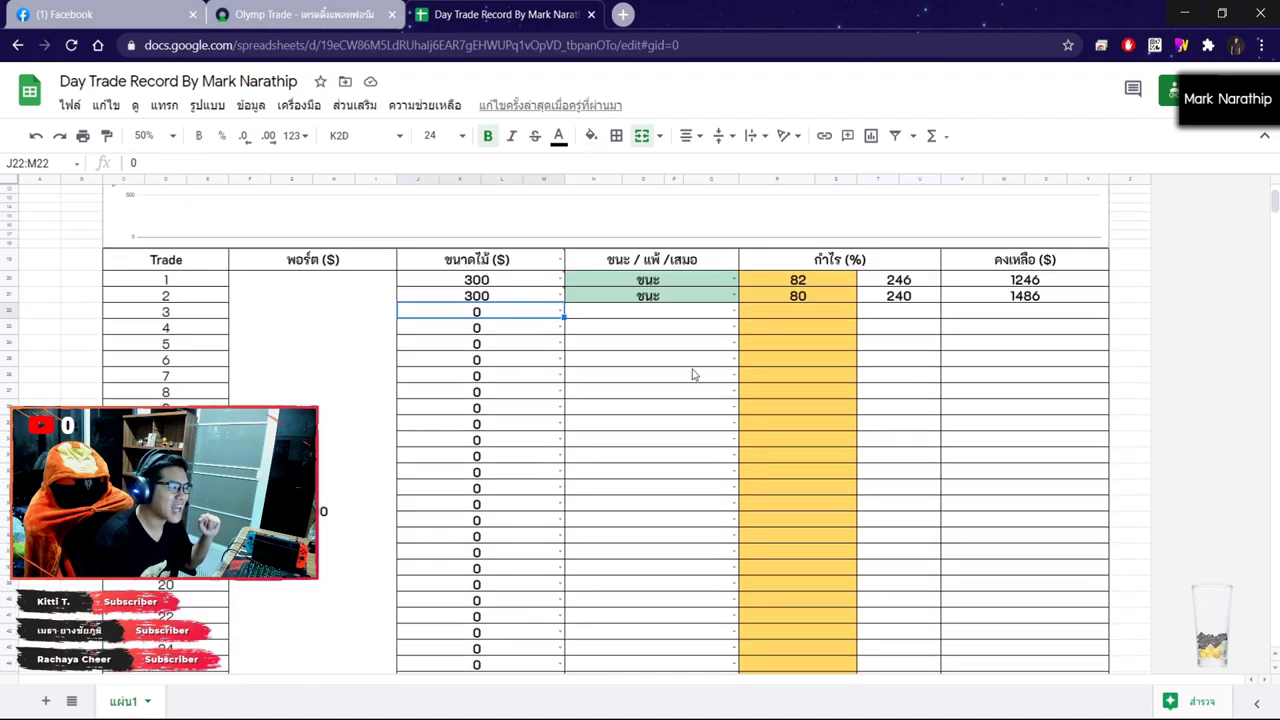
key(Return)
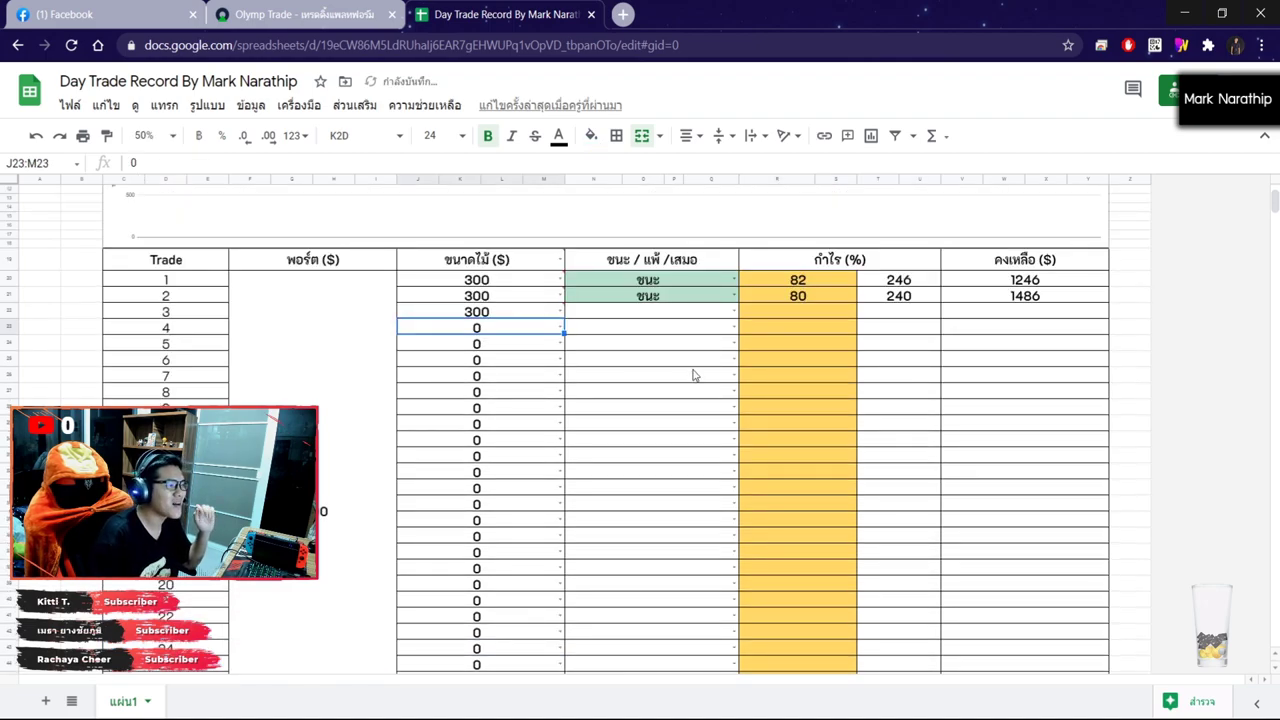
click(533, 314)
Review the total profit against the $500 goal again and select trade 3's result cell
scroll(797, 389, down, 4)
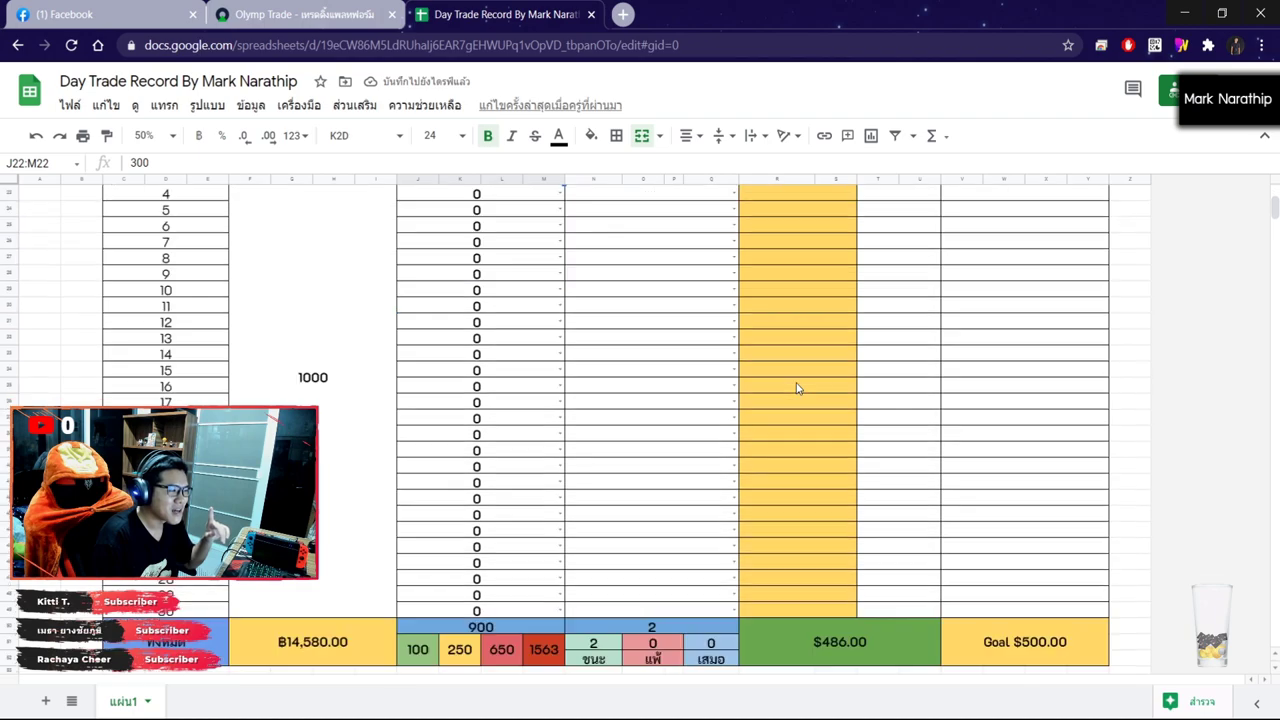
click(859, 437)
scroll(876, 397, down, 2)
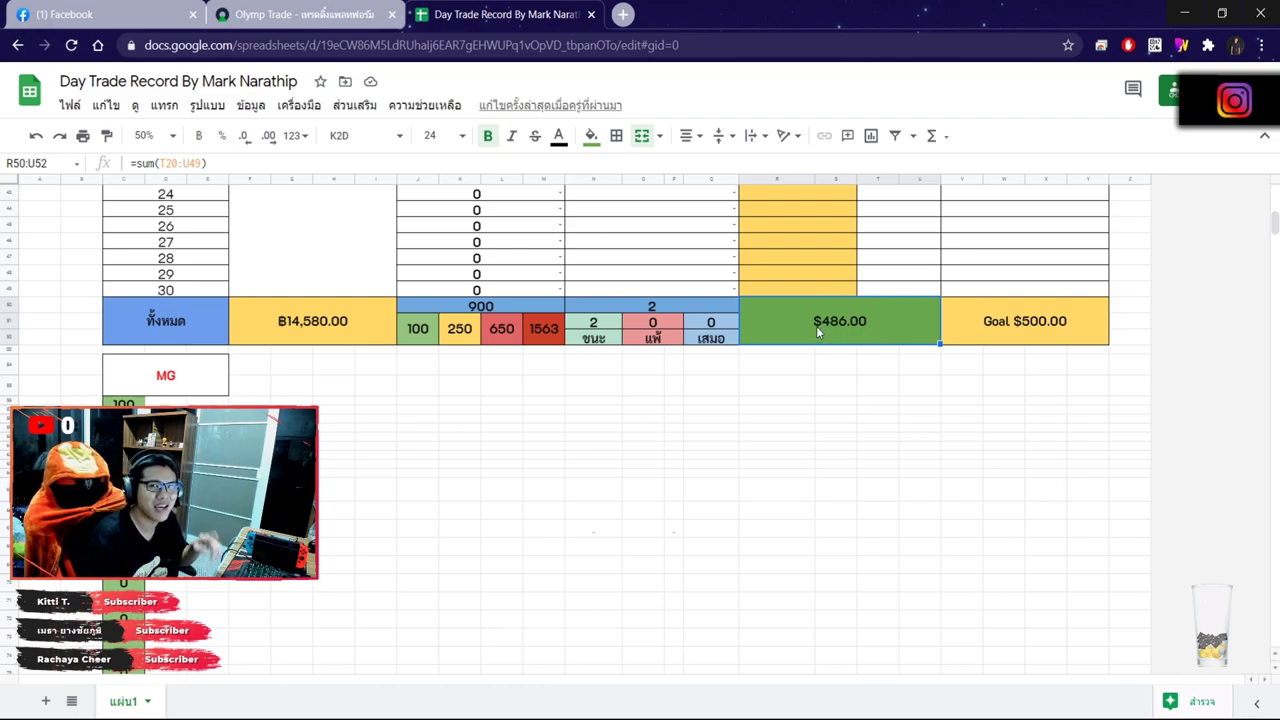
scroll(857, 446, up, 5)
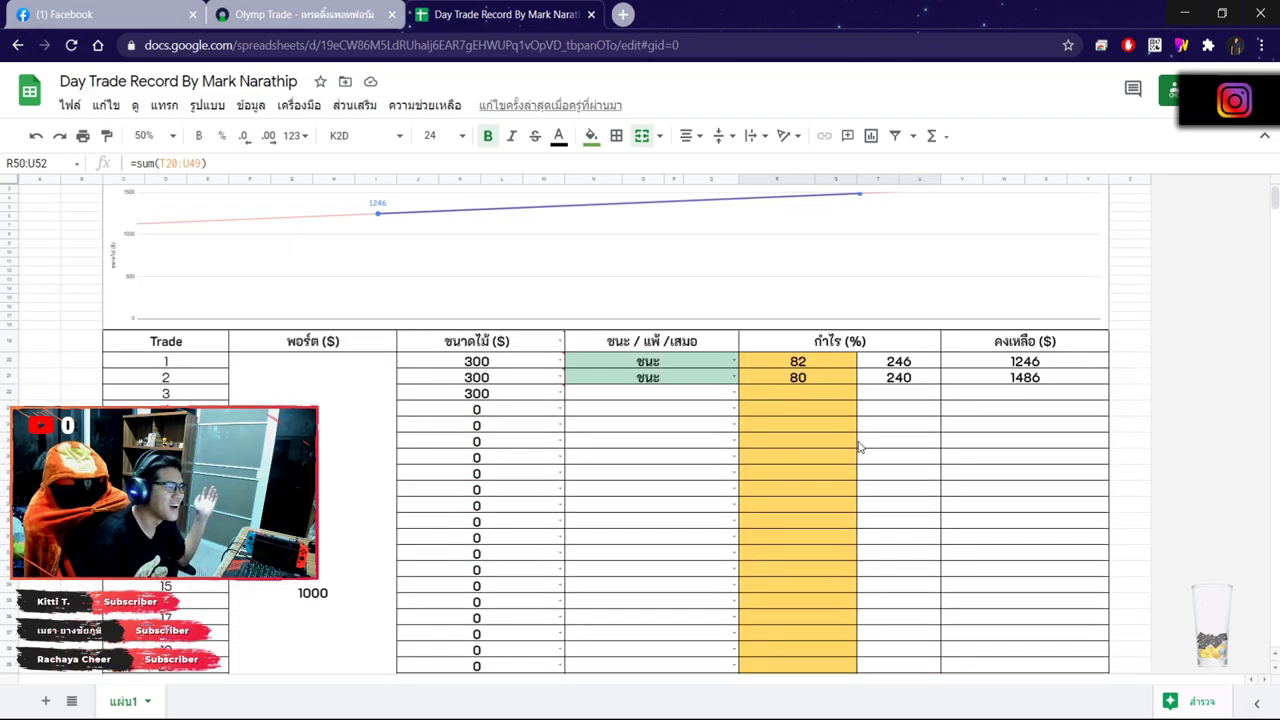
click(625, 411)
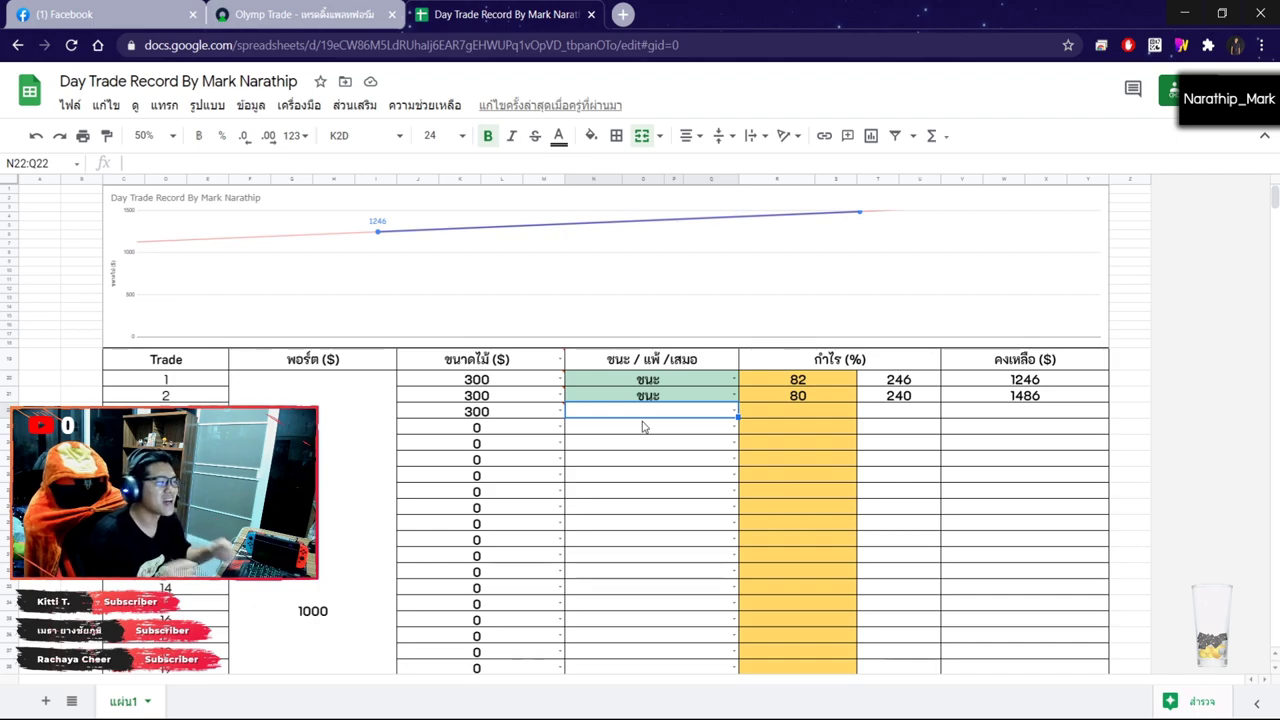
Switch to Olymp Trade and examine the EUR USD, GBP USD, Asia Composite and Europe Composite charts for a third trade
click(302, 14)
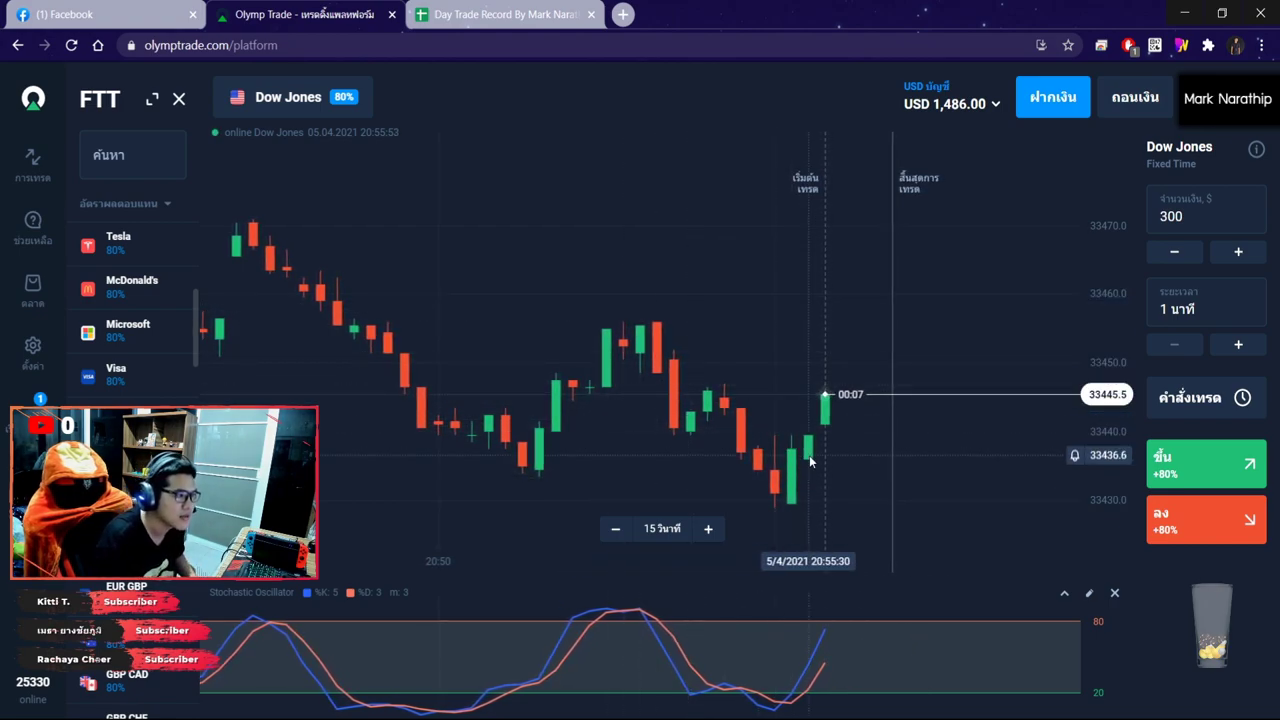
scroll(809, 455, down, 5)
scroll(140, 300, up, 5)
click(131, 247)
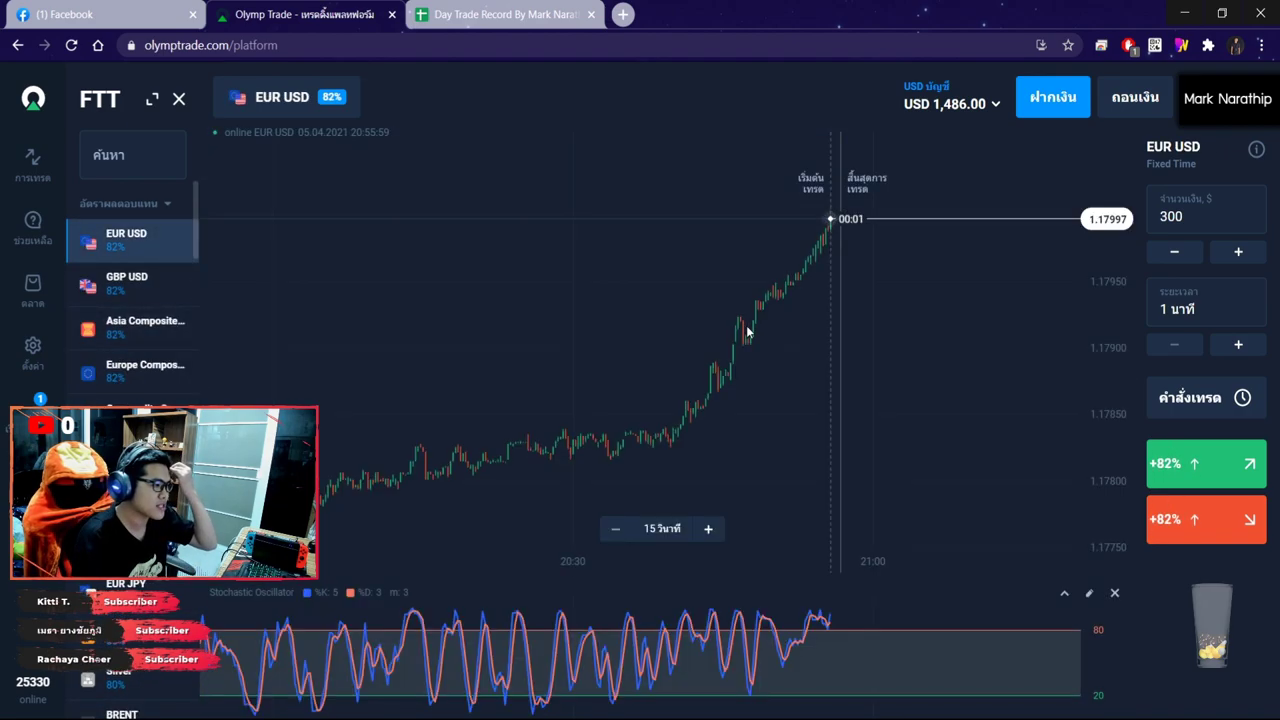
click(160, 283)
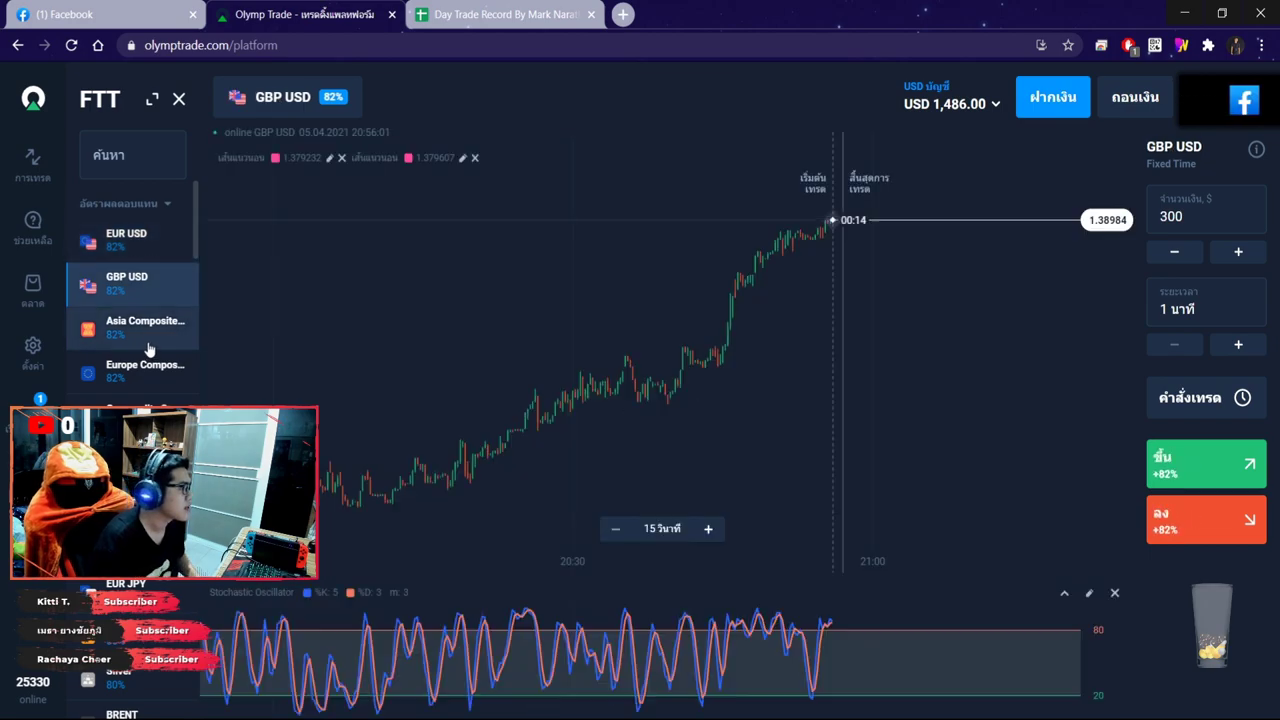
click(150, 347)
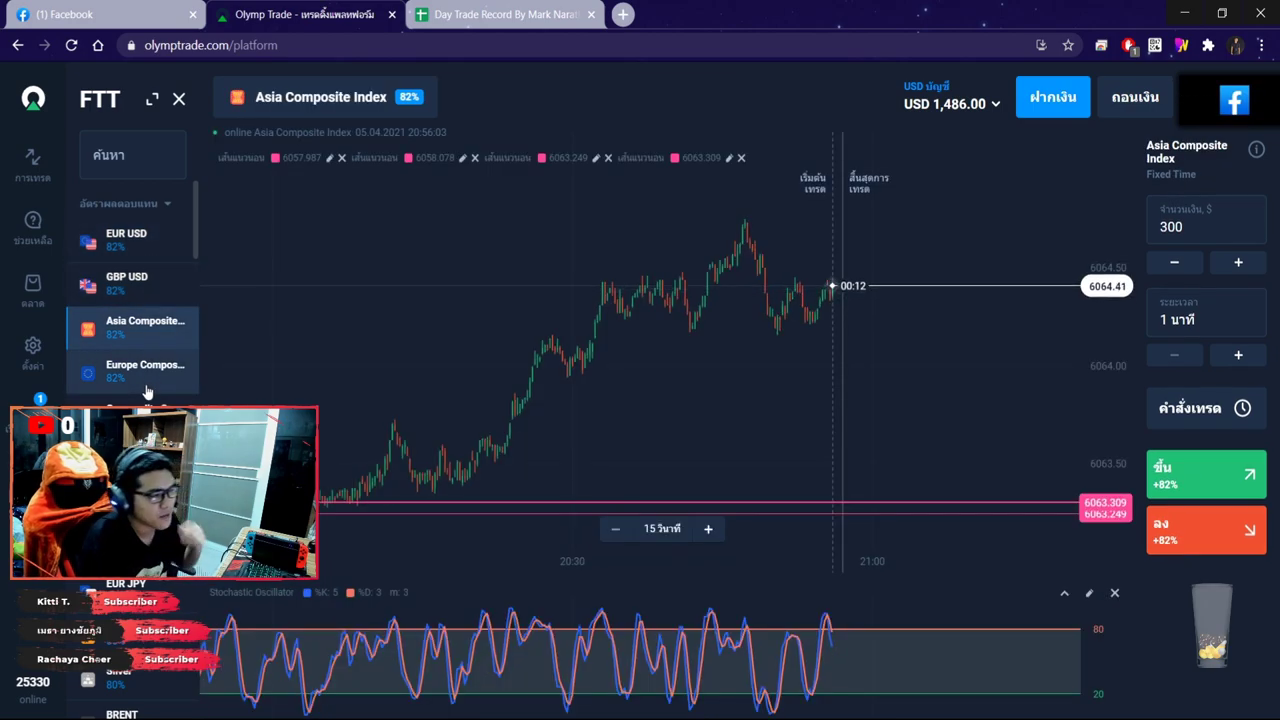
click(147, 389)
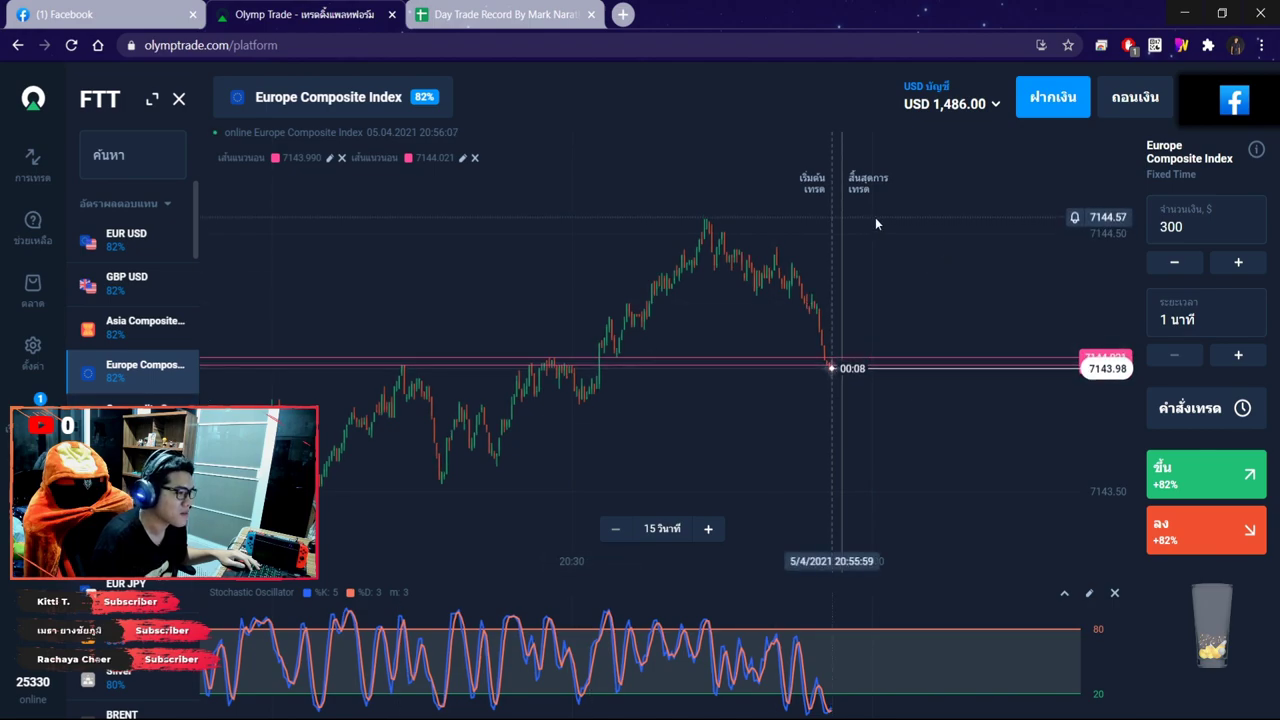
Examine the charts from Commodity Composite Index through USD JPY, USD CHF, AUD USD and EUR JPY to Bitcoin
click(147, 416)
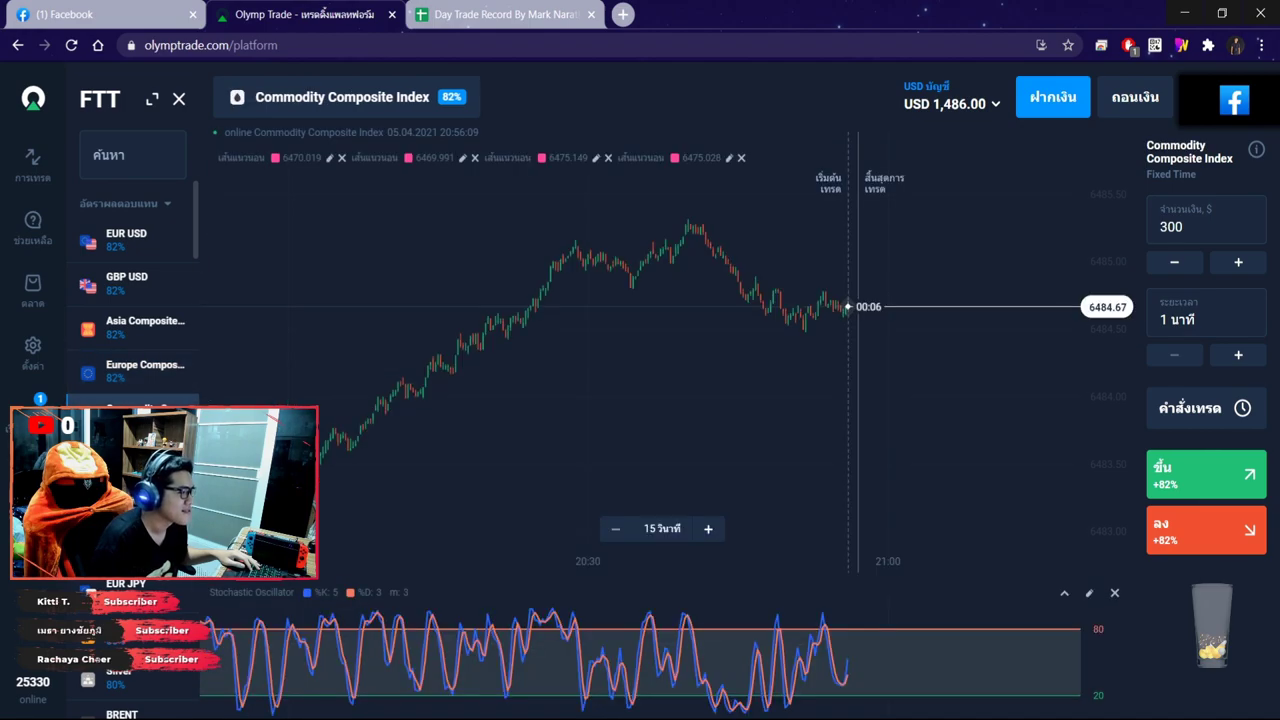
click(147, 460)
click(147, 504)
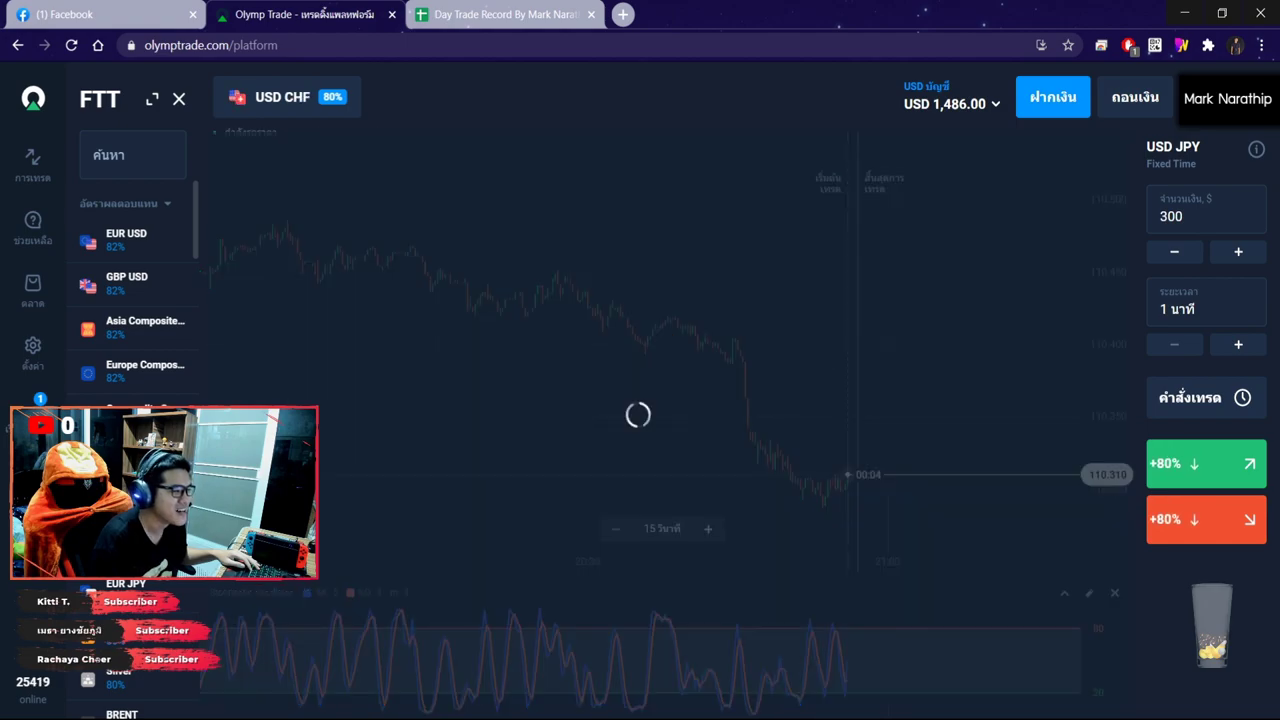
click(147, 548)
scroll(147, 548, down, 1)
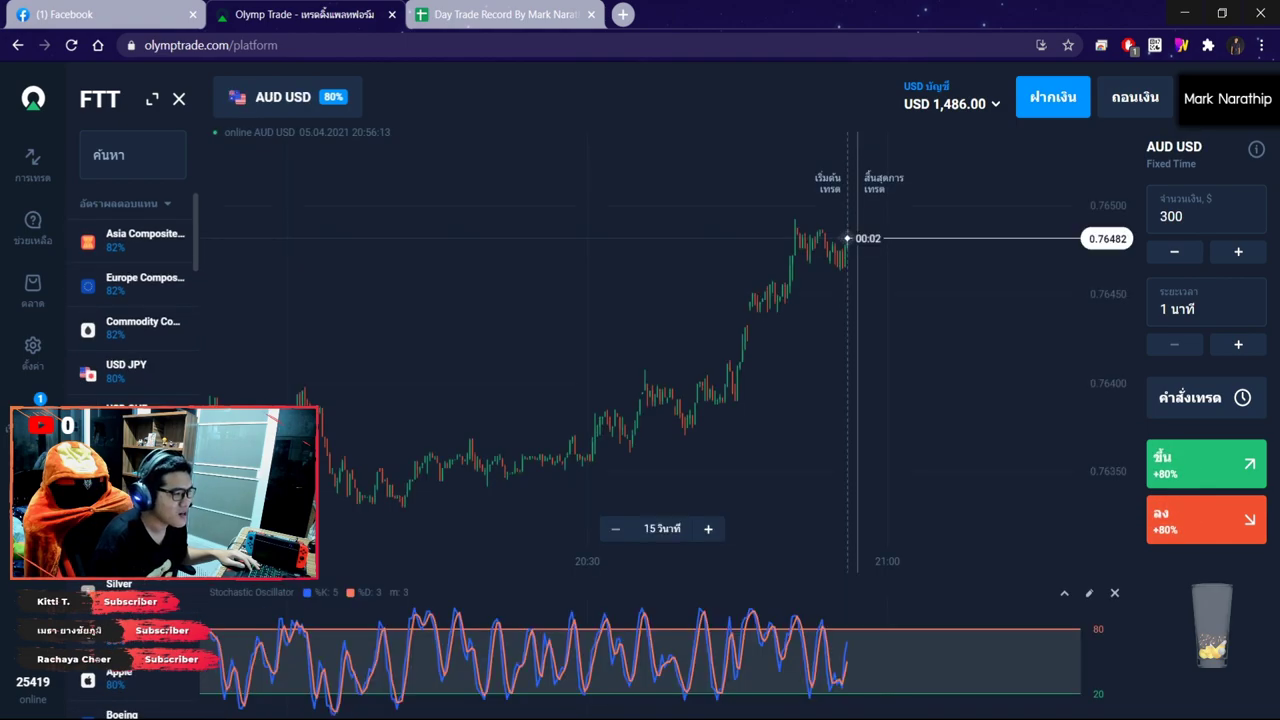
click(147, 504)
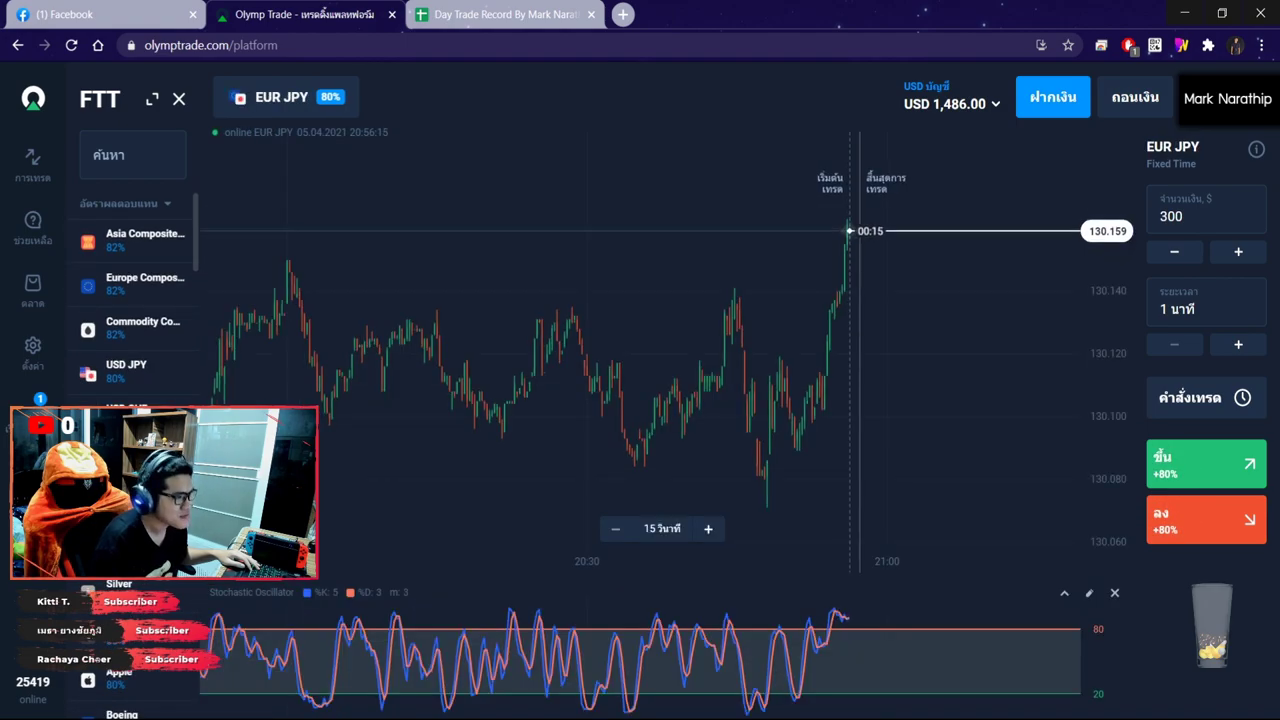
click(147, 548)
scroll(147, 548, down, 3)
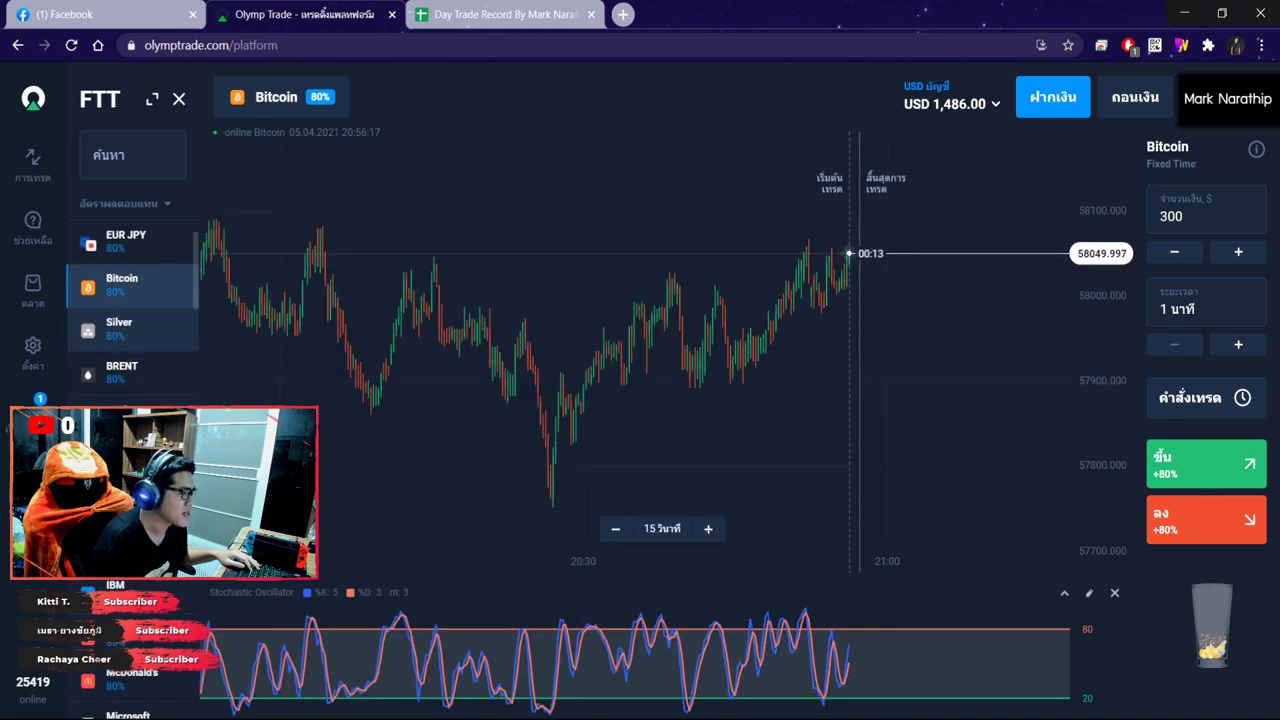
Check the charts of EUR GBP and the GBP pairs from GBP AUD to GBP CHF for an entry
scroll(120, 615, down, 4)
scroll(120, 614, down, 4)
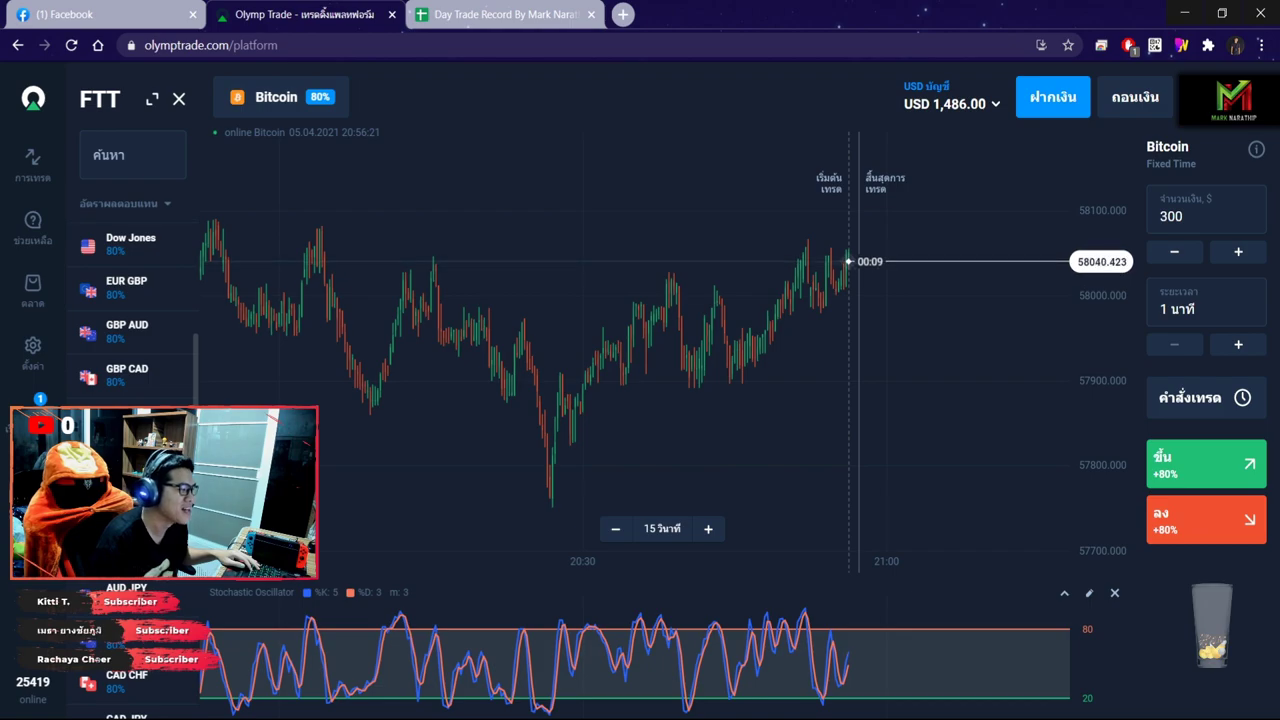
scroll(115, 350, up, 1)
click(136, 378)
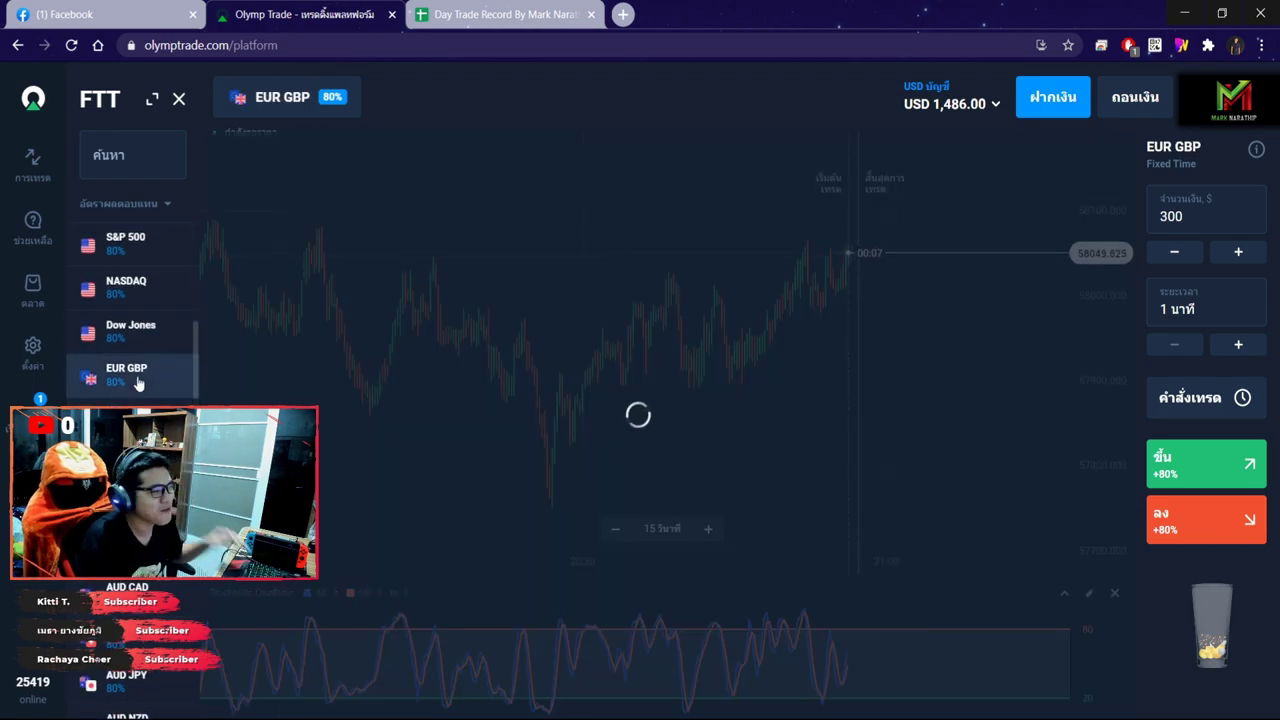
click(133, 418)
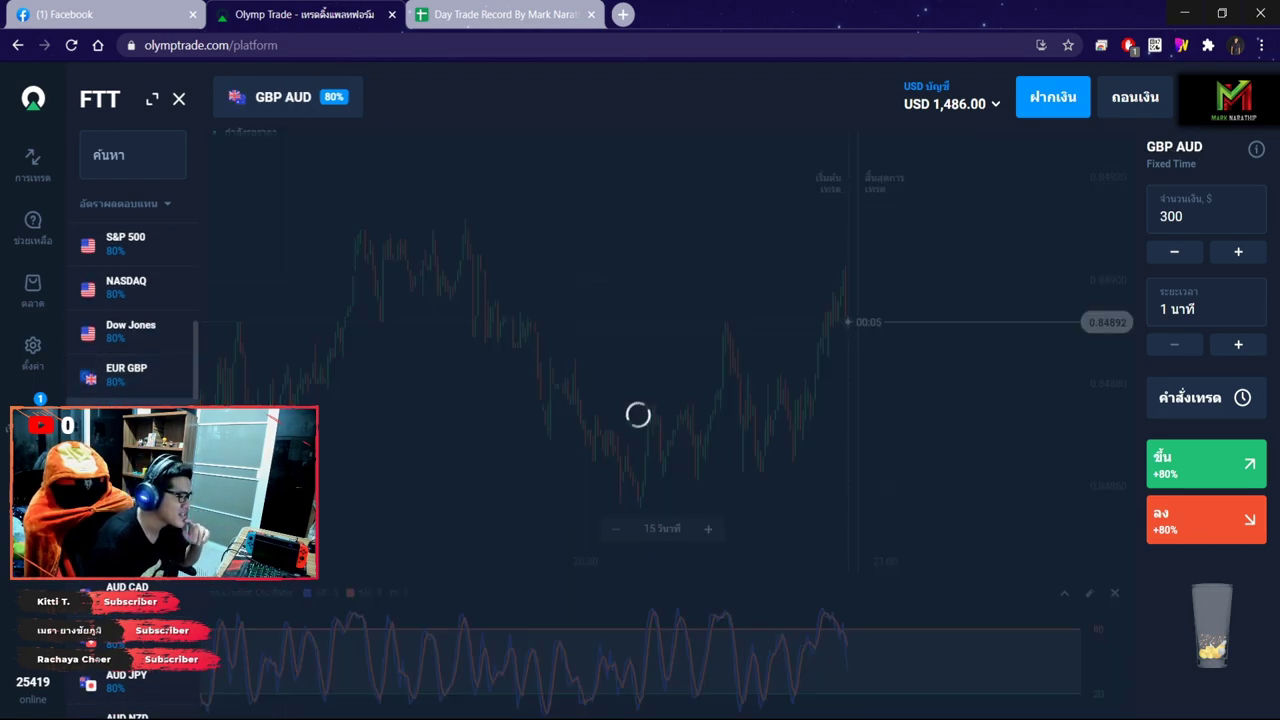
click(133, 464)
click(133, 508)
scroll(133, 508, down, 3)
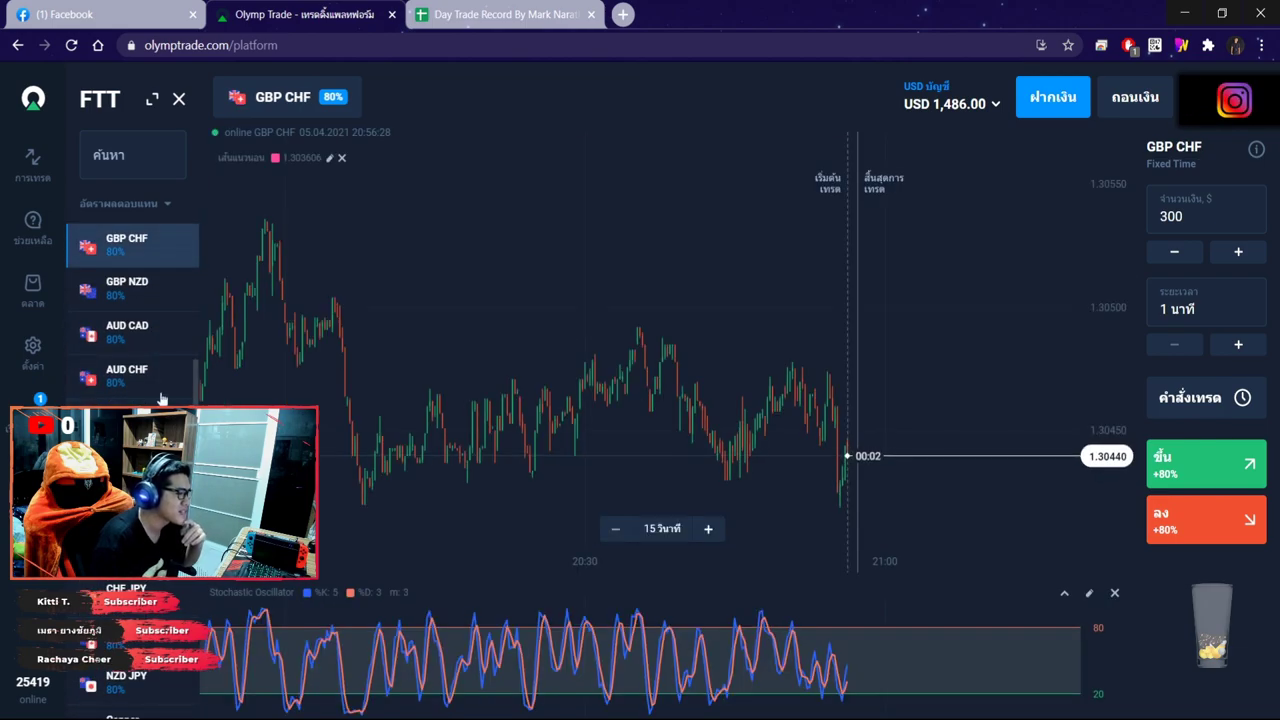
Look through the GBP NZD, AUD, CAD, CHF JPY and NZD JPY currency pair charts for an entry signal
click(164, 295)
click(148, 340)
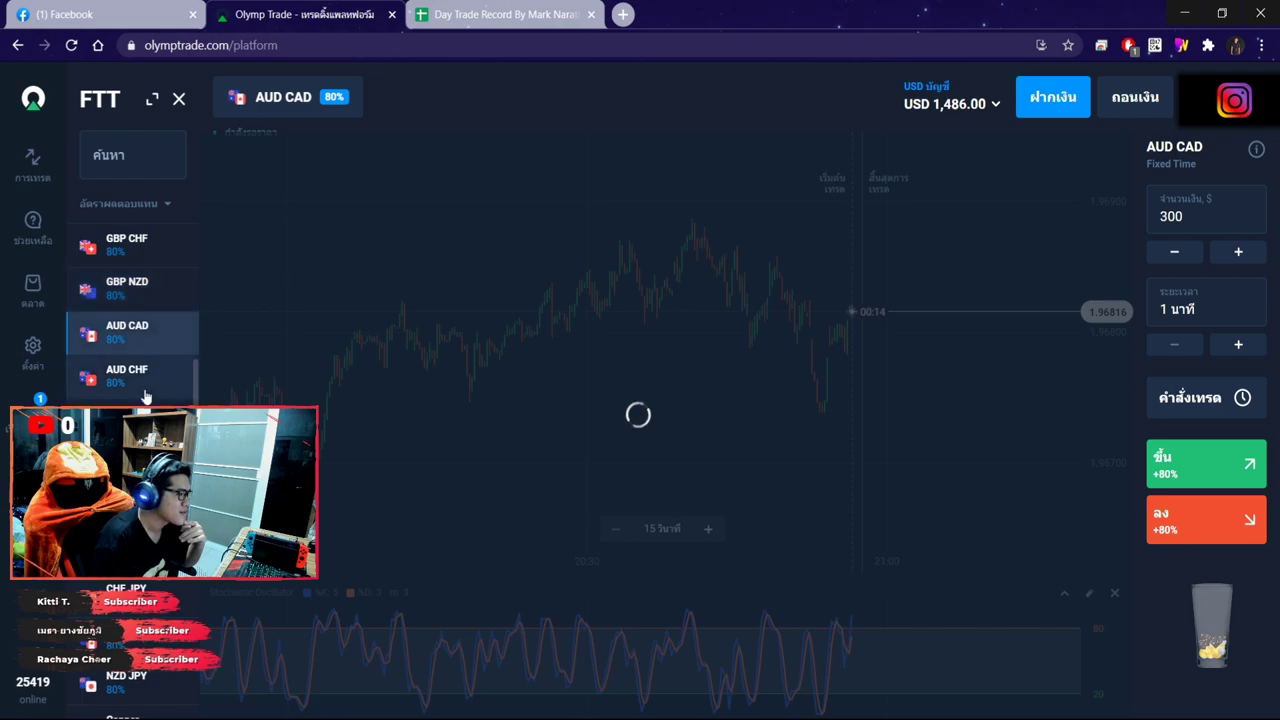
click(148, 385)
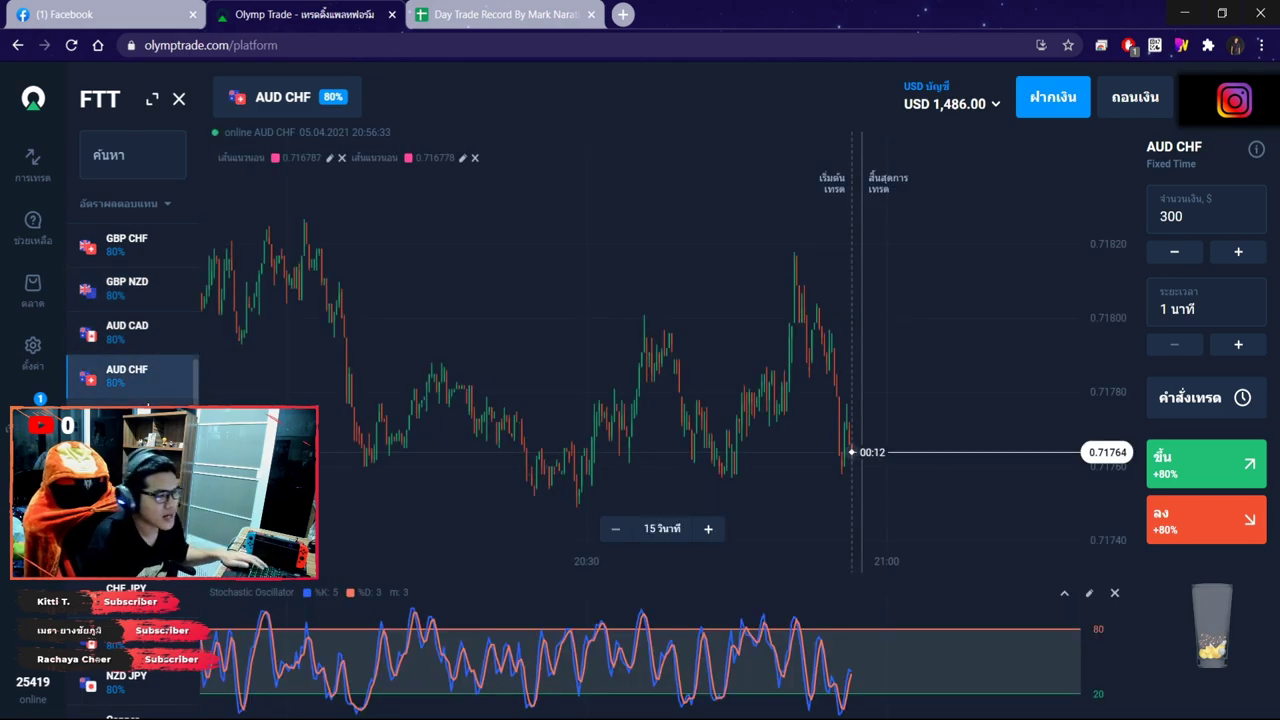
click(148, 420)
click(148, 464)
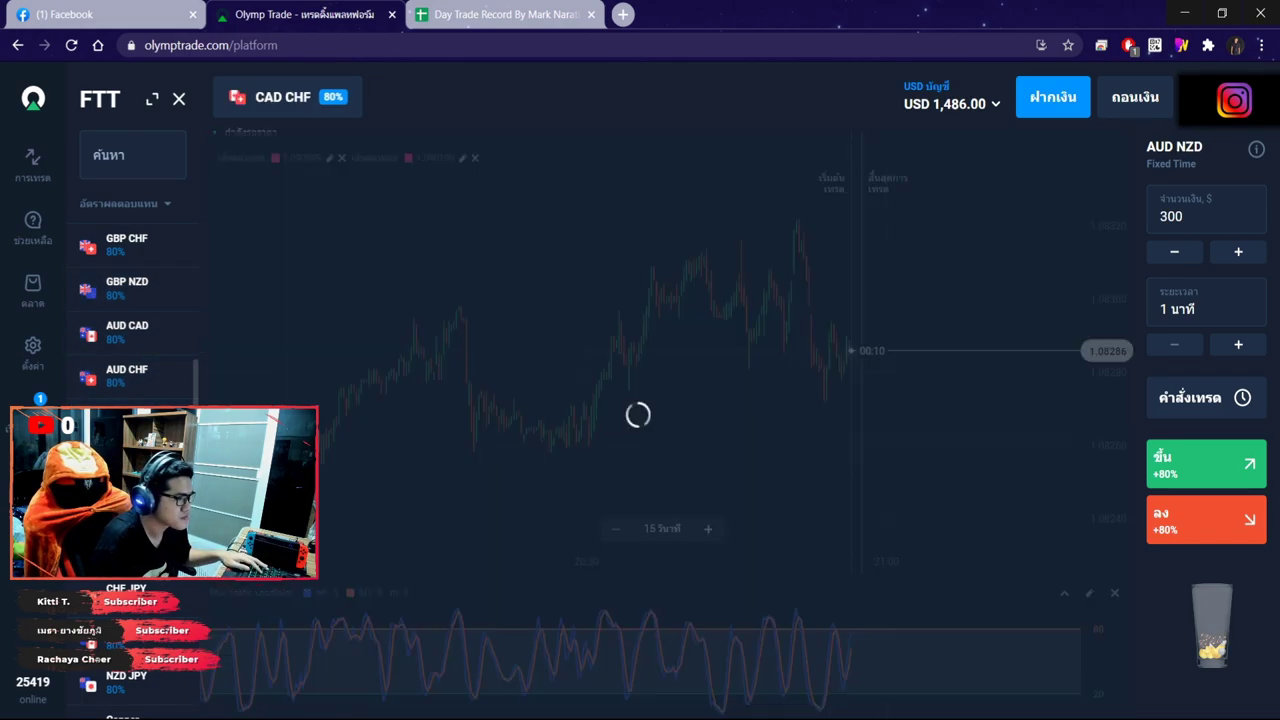
click(148, 508)
scroll(148, 508, down, 3)
click(147, 330)
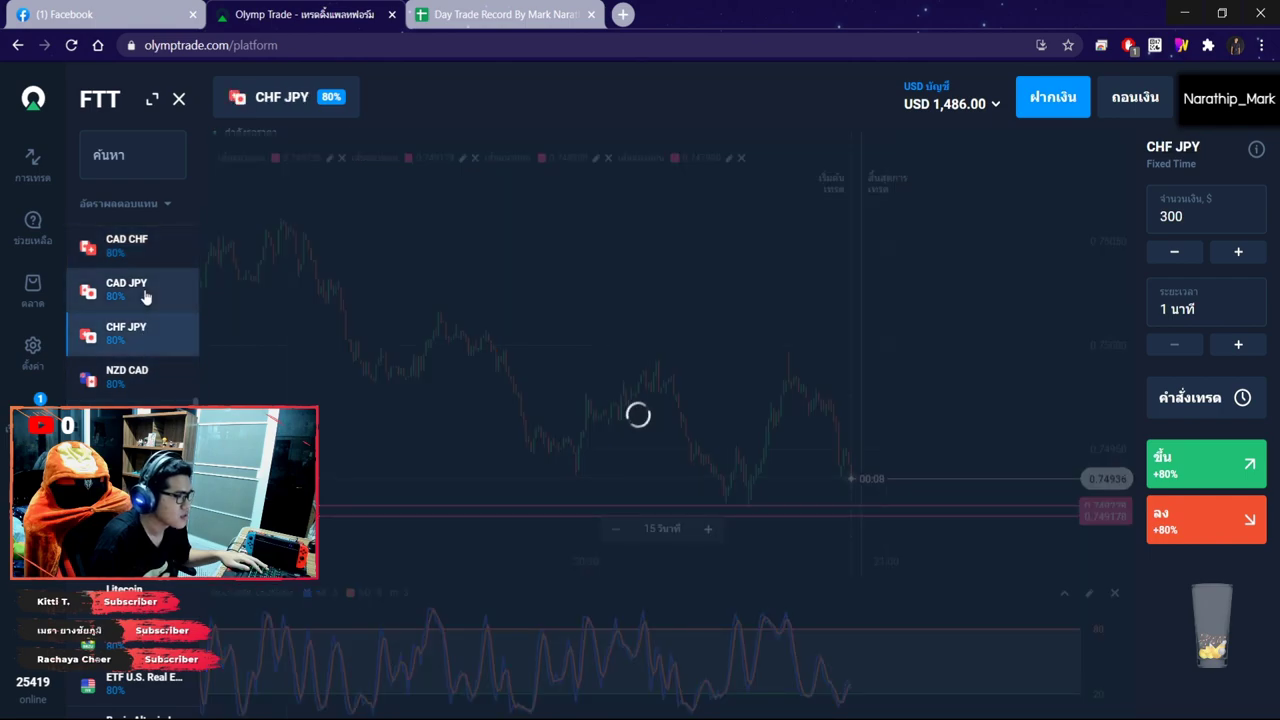
click(145, 290)
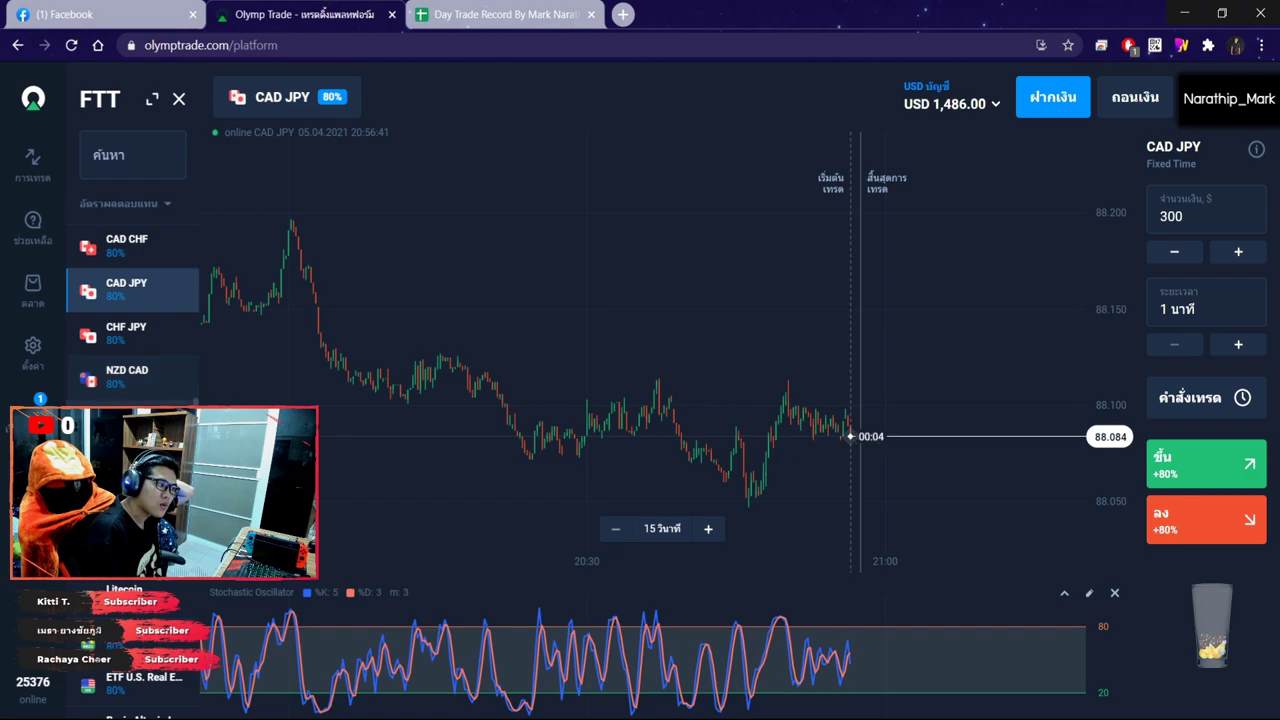
click(147, 420)
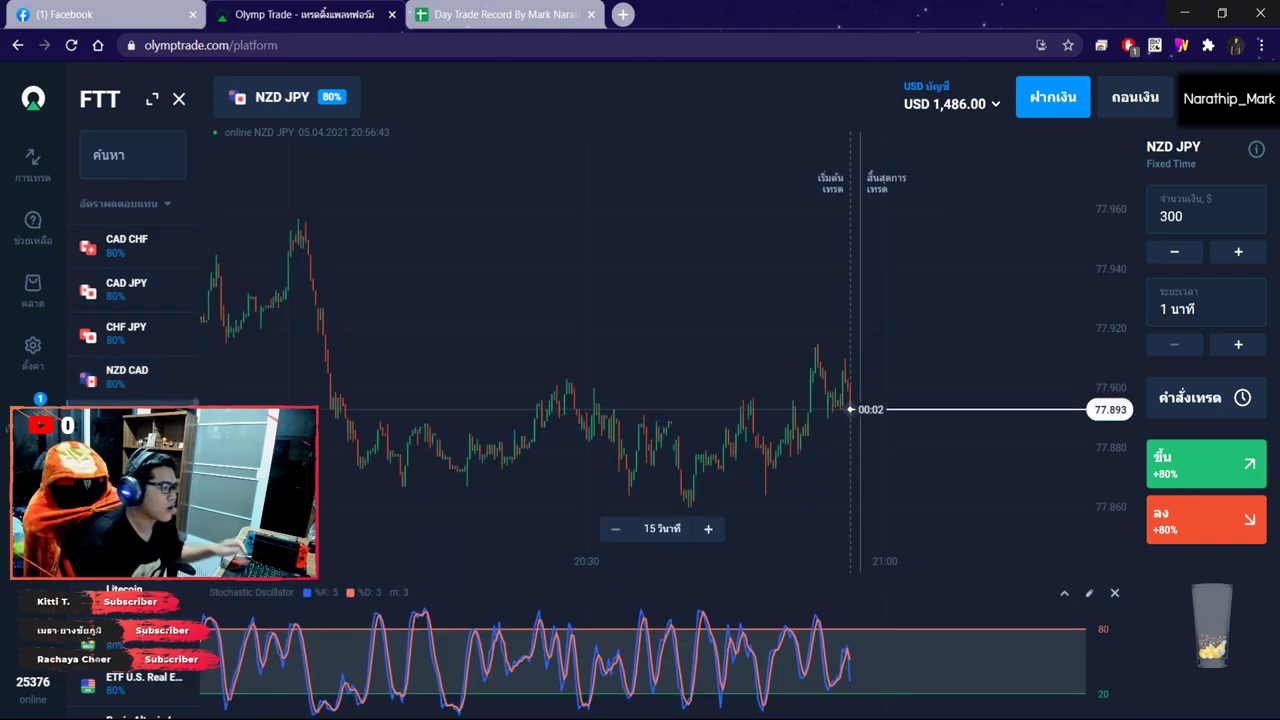
Browse the remaining assets, then recheck EUR JPY and Bitcoin and examine the Silver, BRENT, Apple and Boeing charts
scroll(133, 310, down, 4)
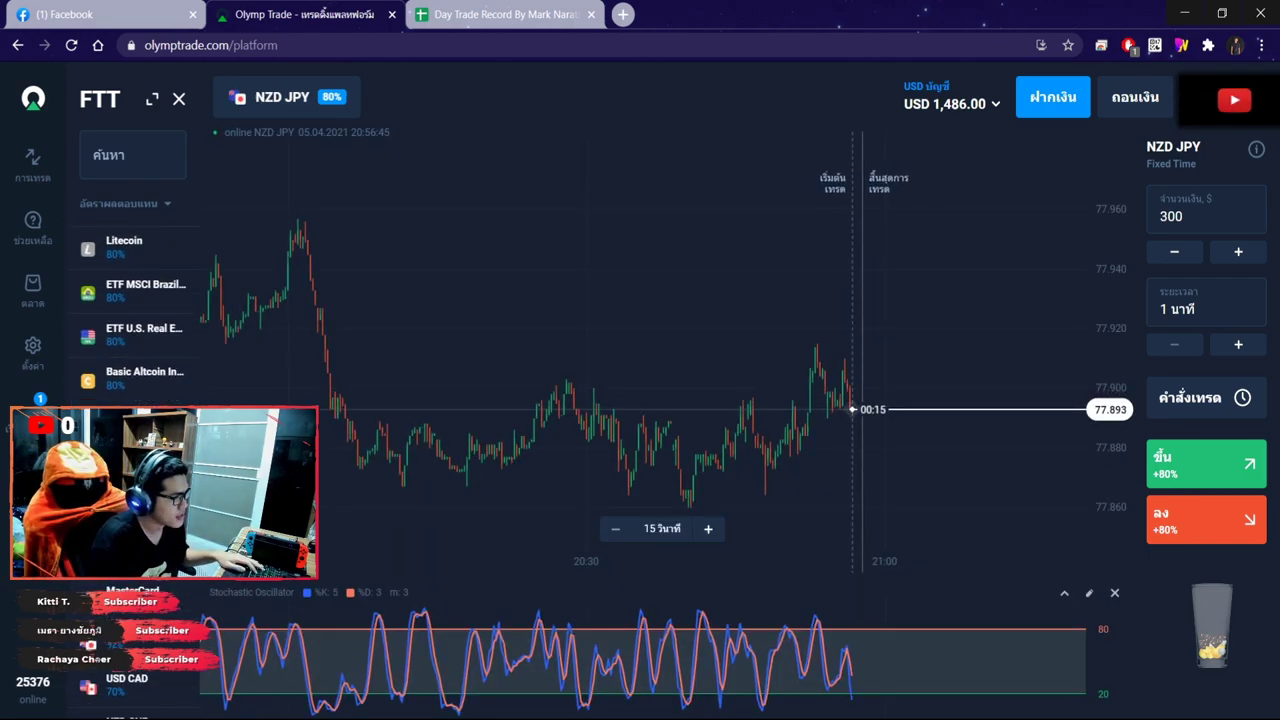
scroll(133, 310, down, 1)
scroll(133, 310, up, 14)
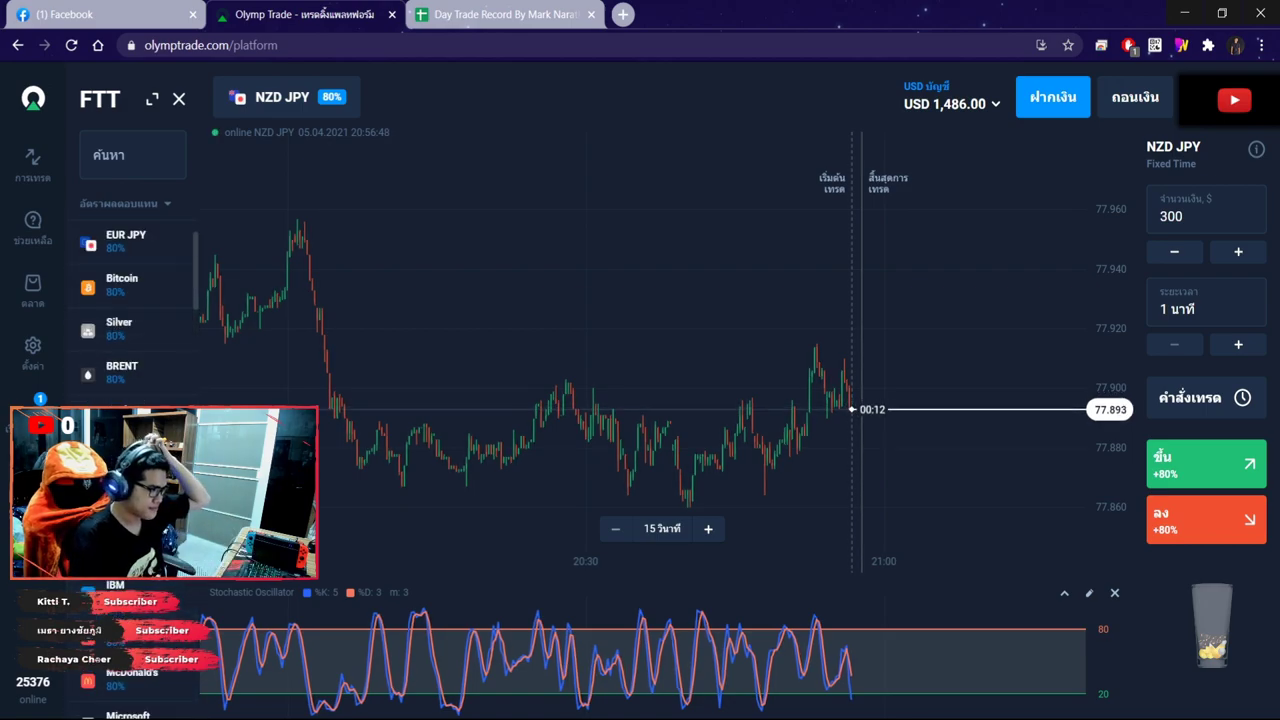
click(128, 255)
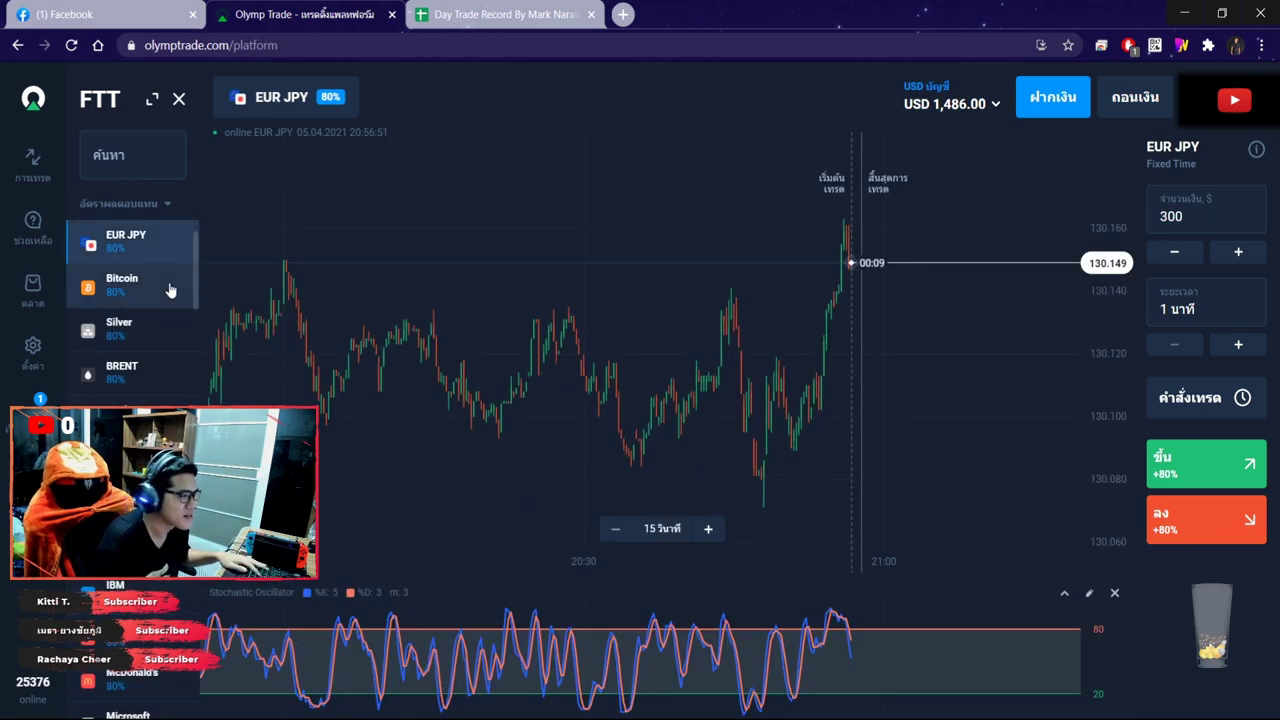
click(170, 290)
click(145, 338)
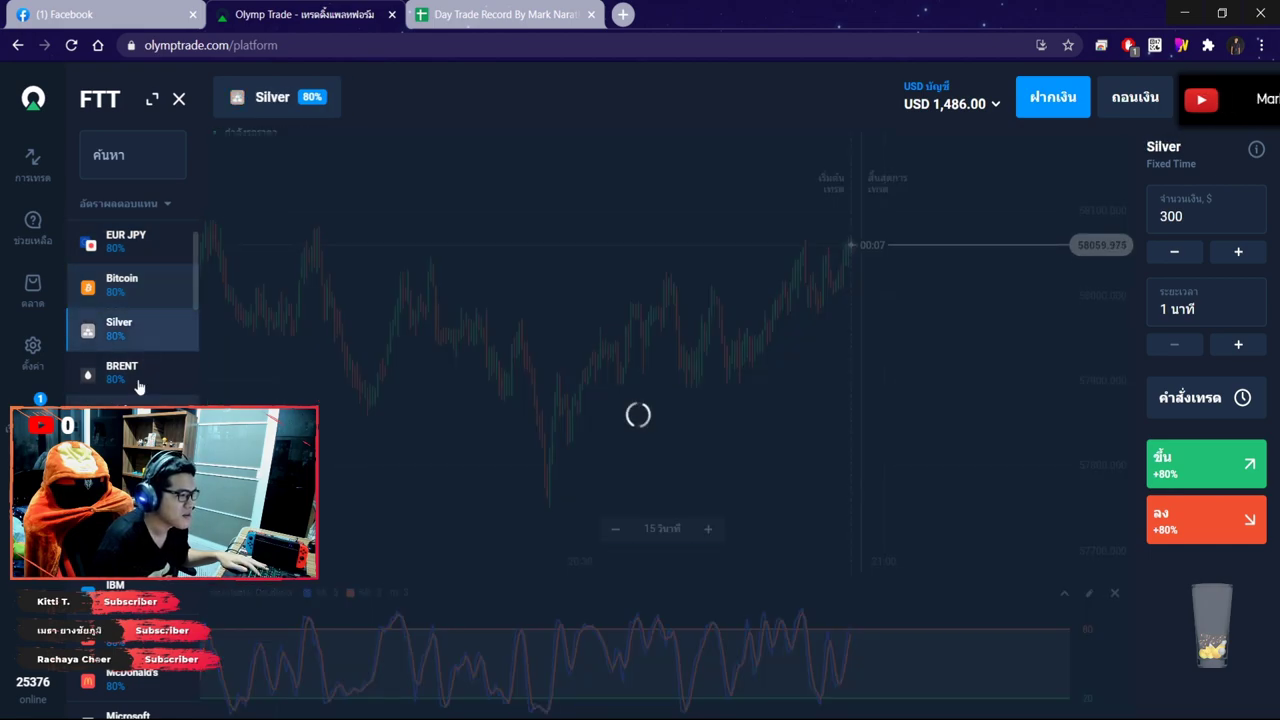
click(157, 380)
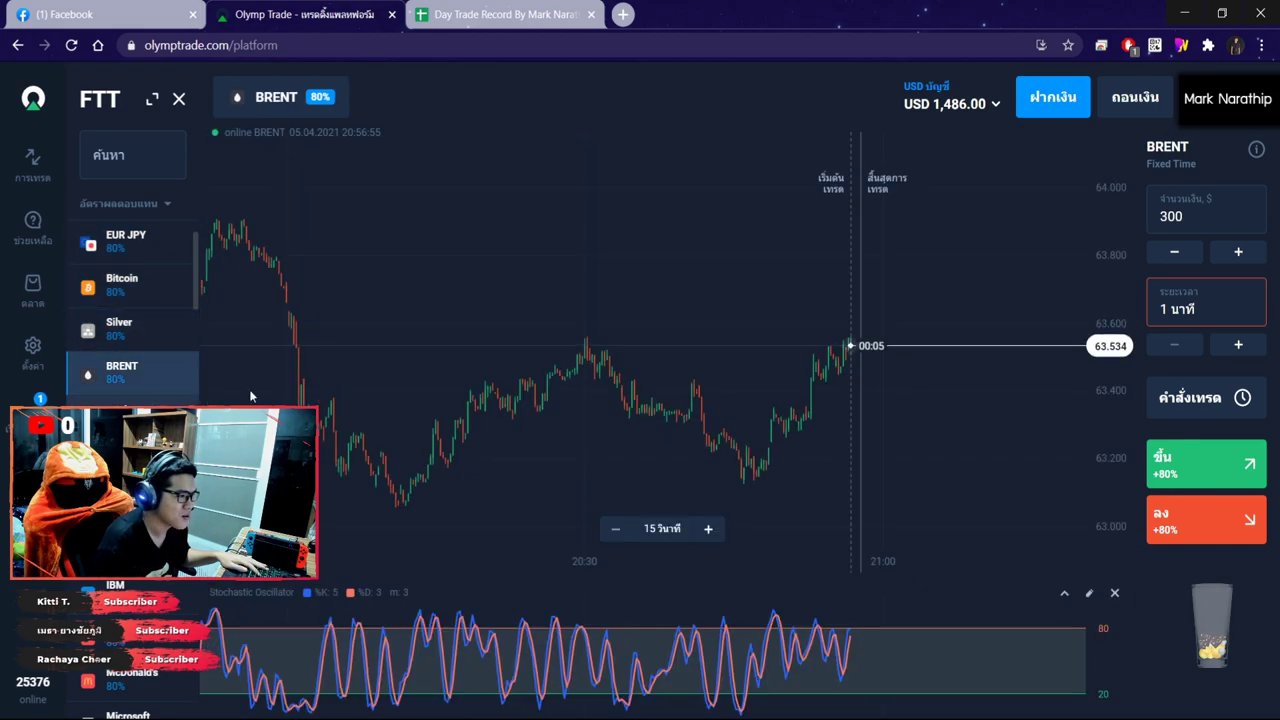
click(150, 416)
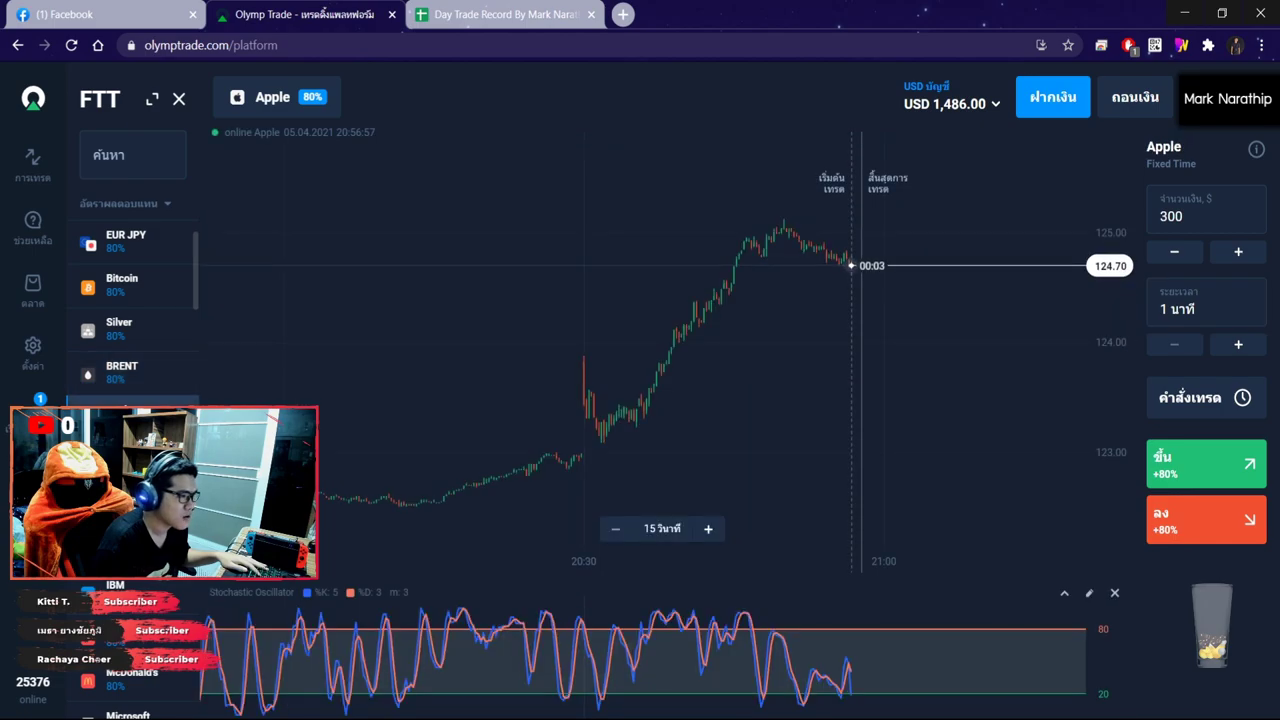
drag(718, 349, 784, 349)
click(150, 460)
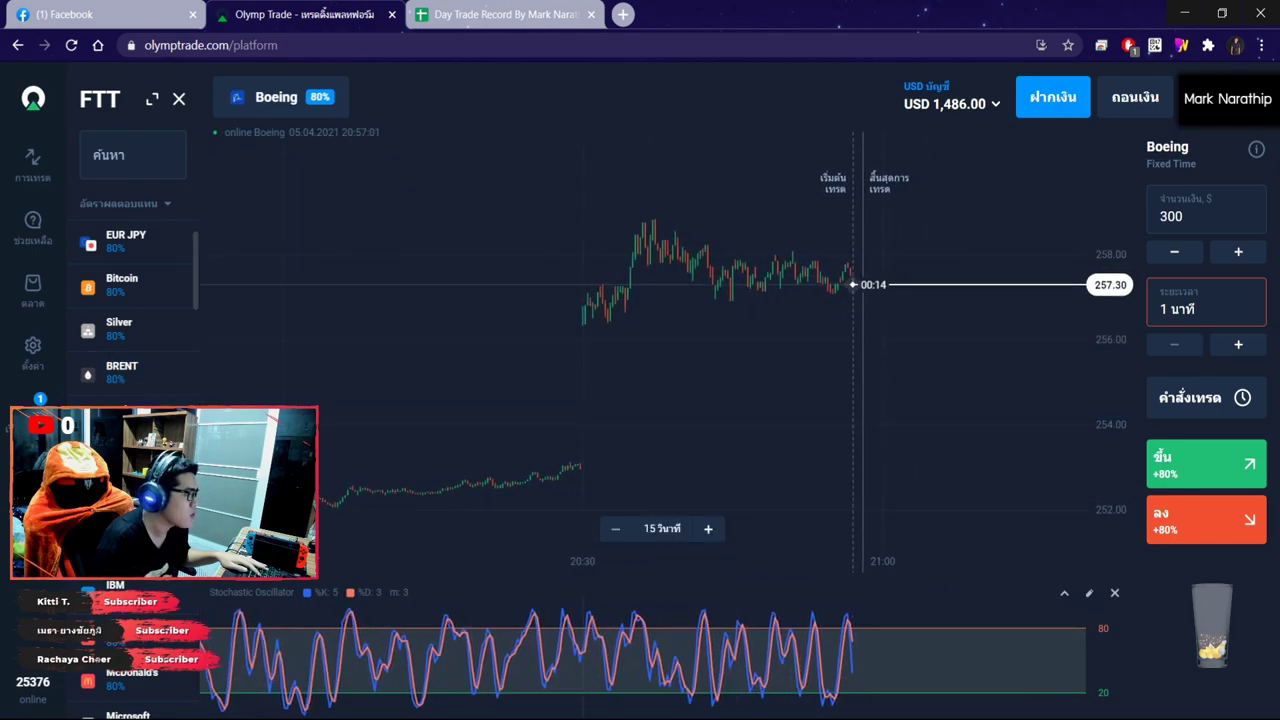
Open the Facebook chart, inspect its trend and latest candles, and place a $300 one-minute up trade
click(150, 504)
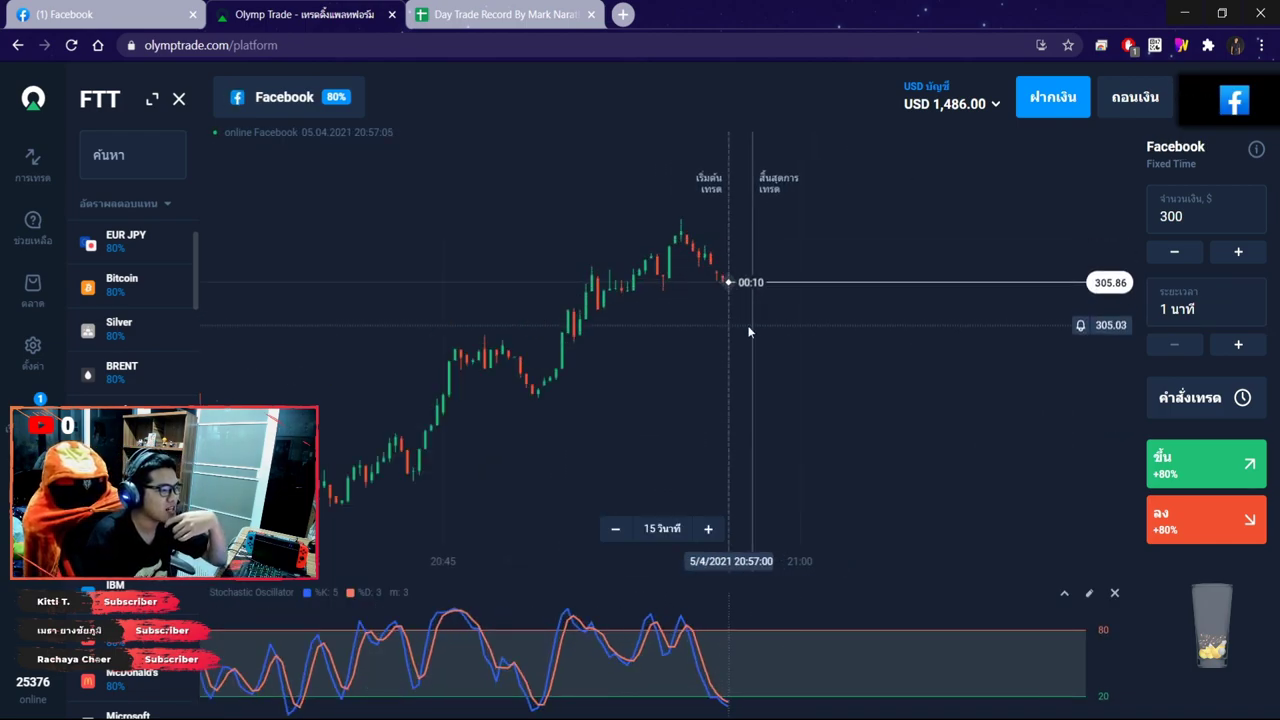
scroll(749, 331, down, 3)
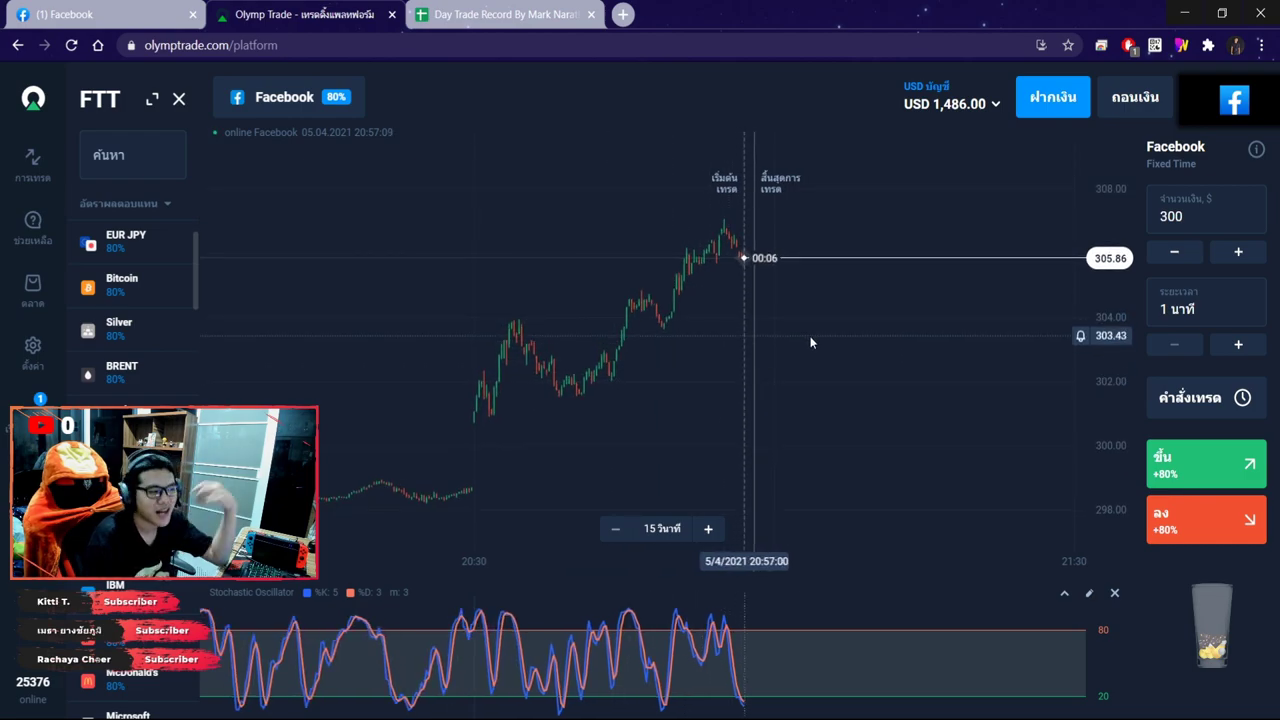
scroll(687, 334, up, 3)
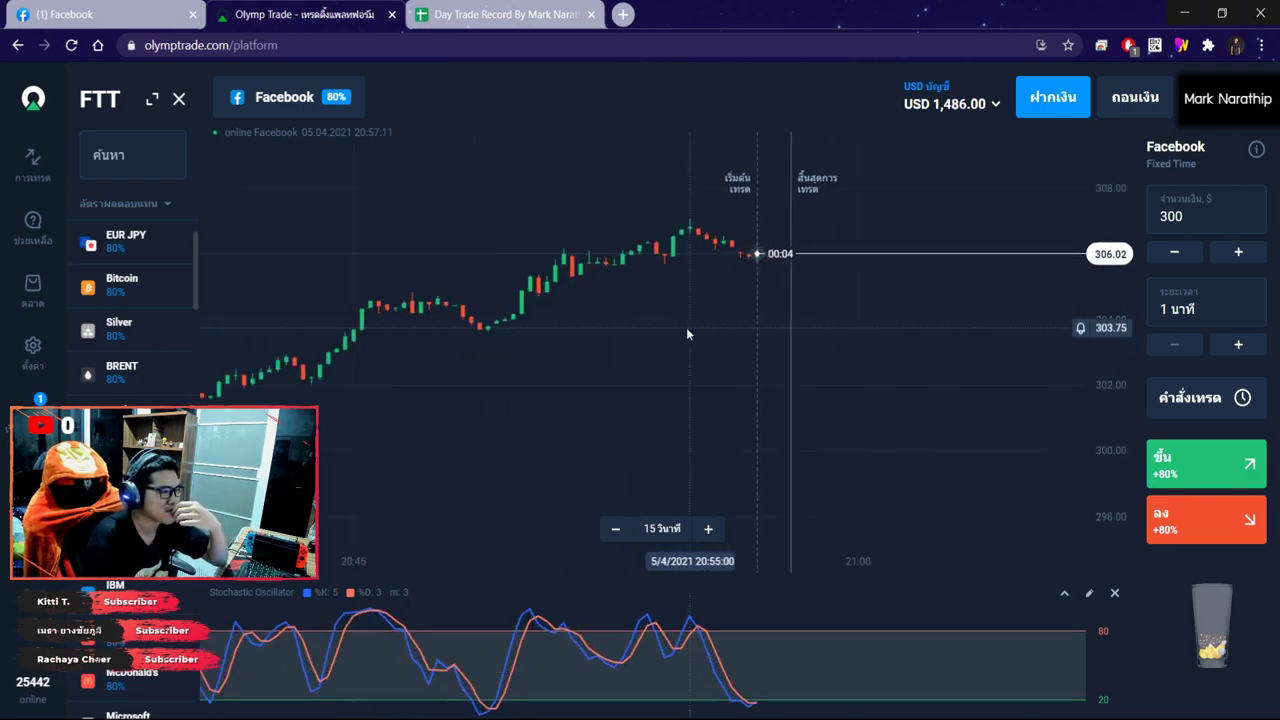
scroll(760, 326, up, 3)
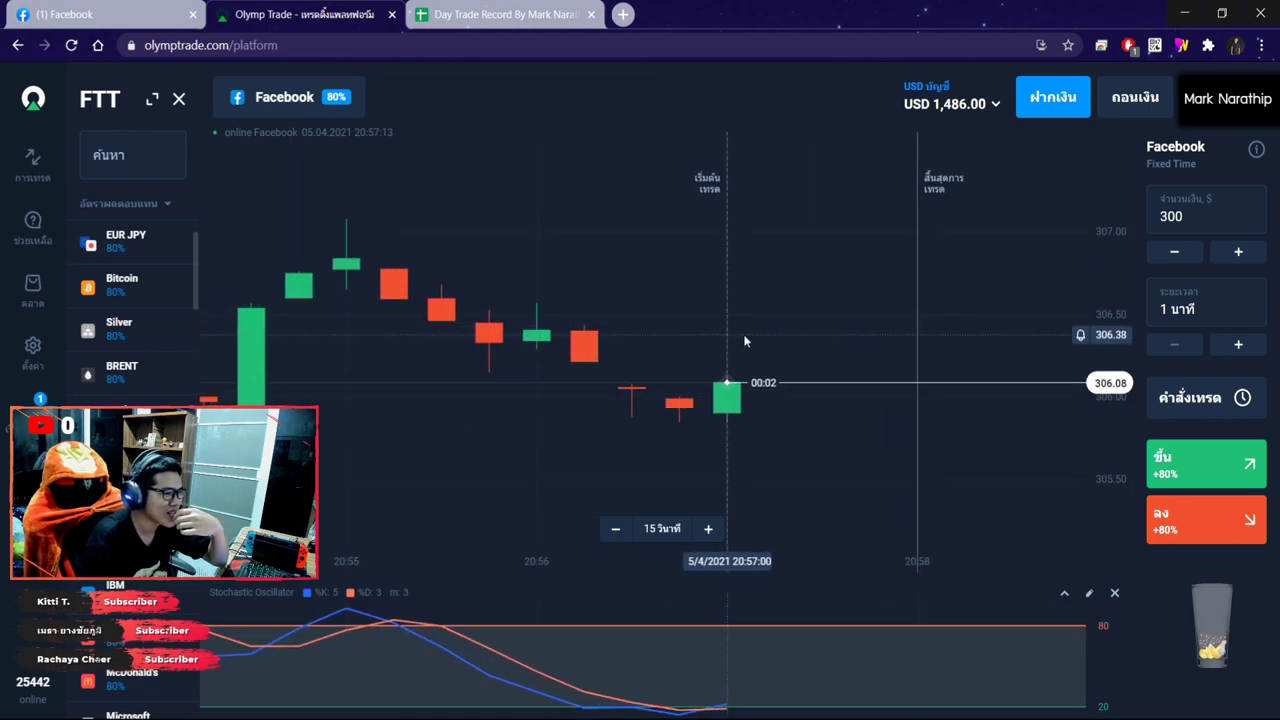
click(1200, 463)
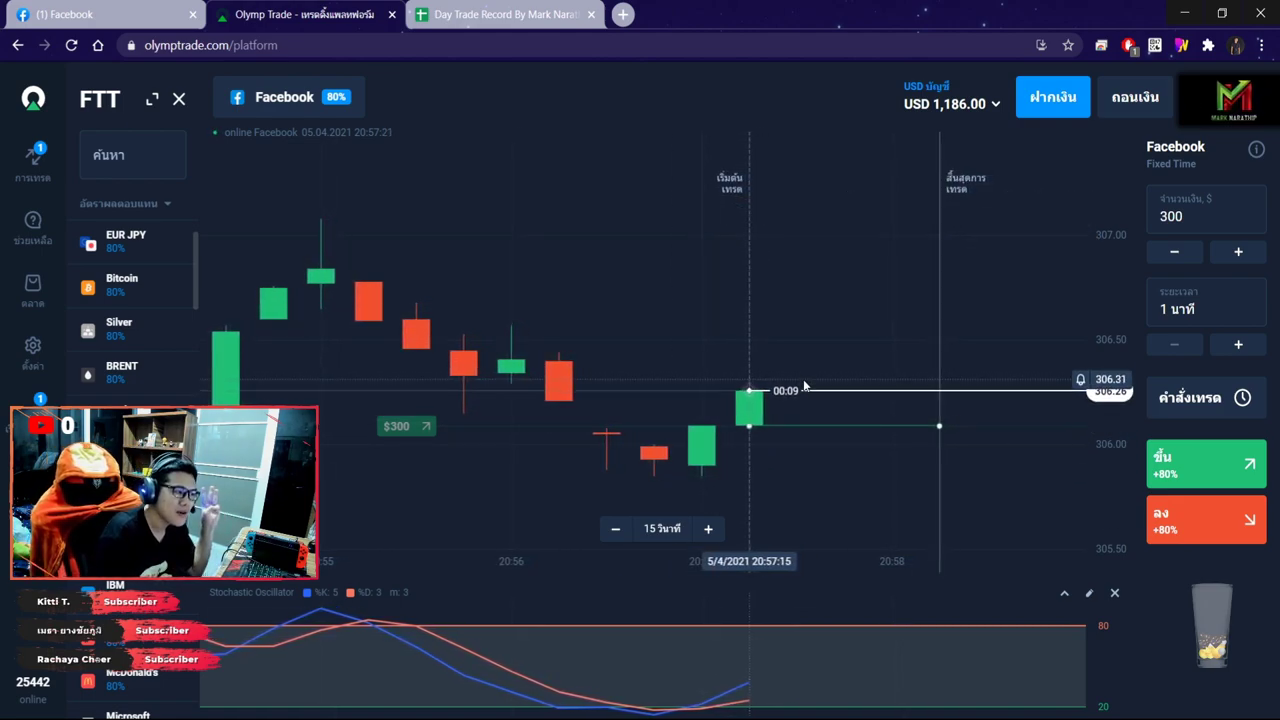
Circle the rising Facebook price trend freehand in white with the screen annotation pen
scroll(805, 385, down, 3)
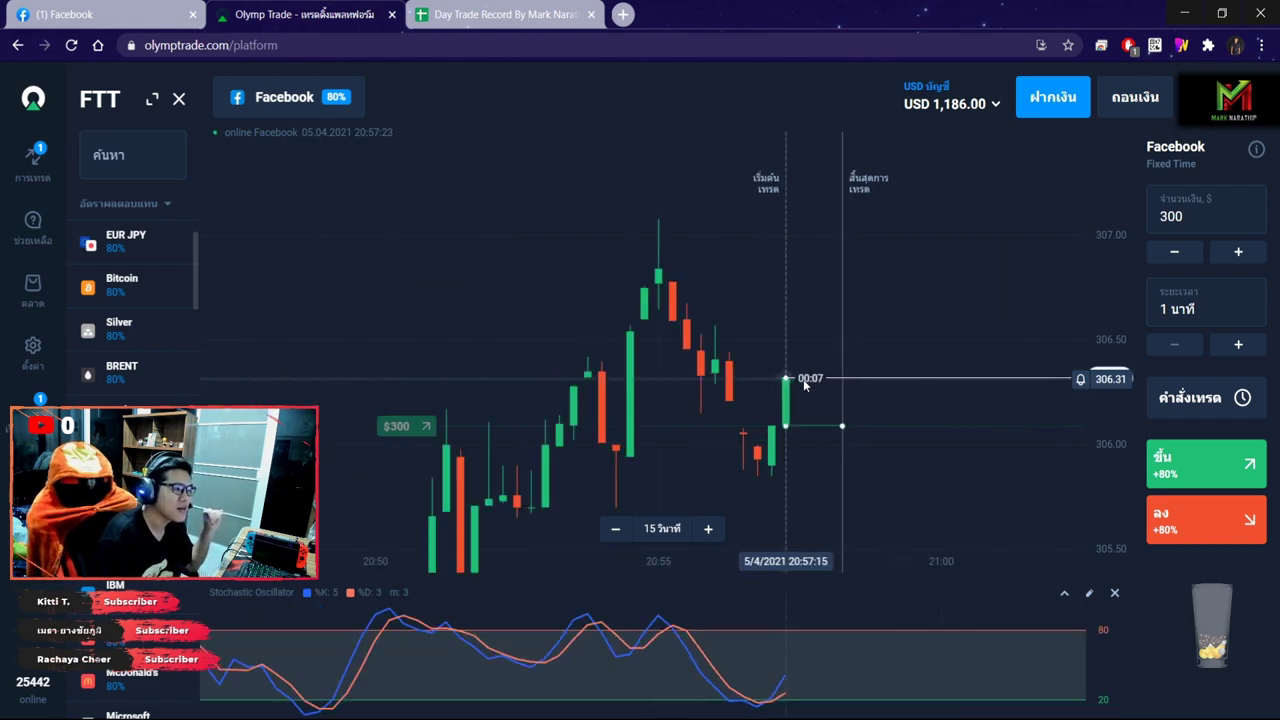
scroll(803, 379, down, 5)
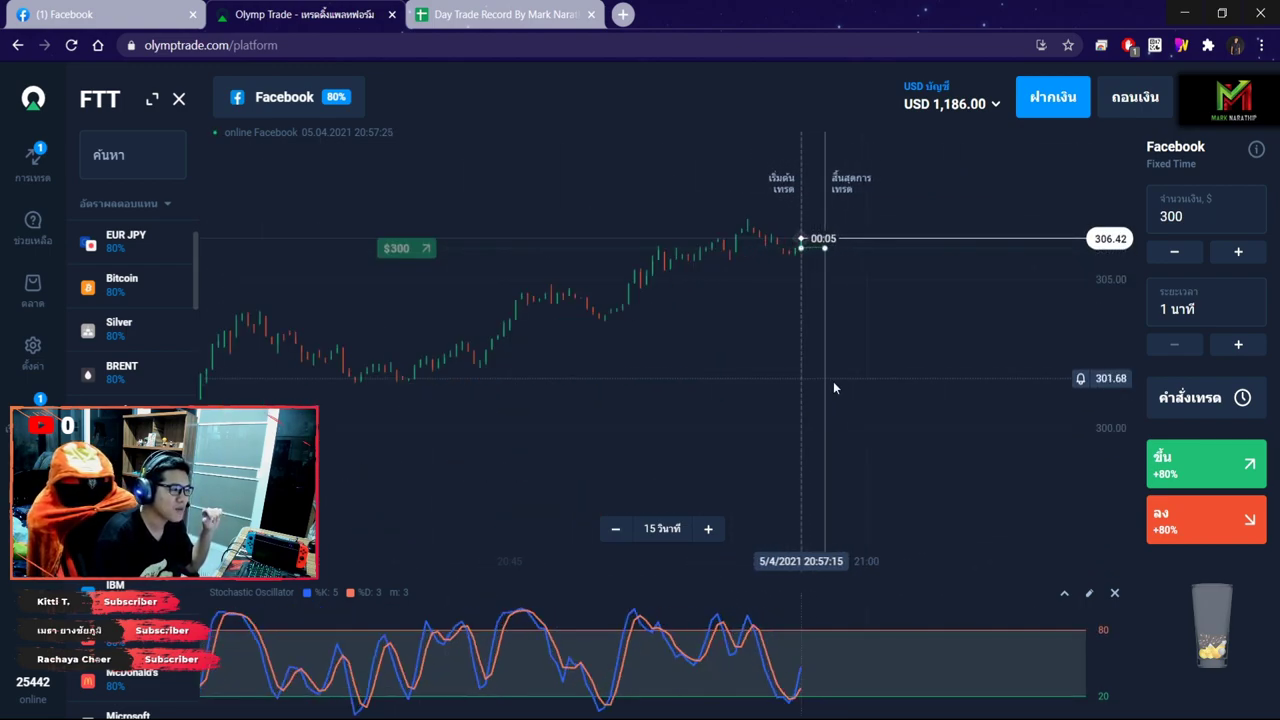
click(1182, 46)
mouse_move(467, 410)
mouse_down()
mouse_move(826, 210)
mouse_move(333, 325)
mouse_up()
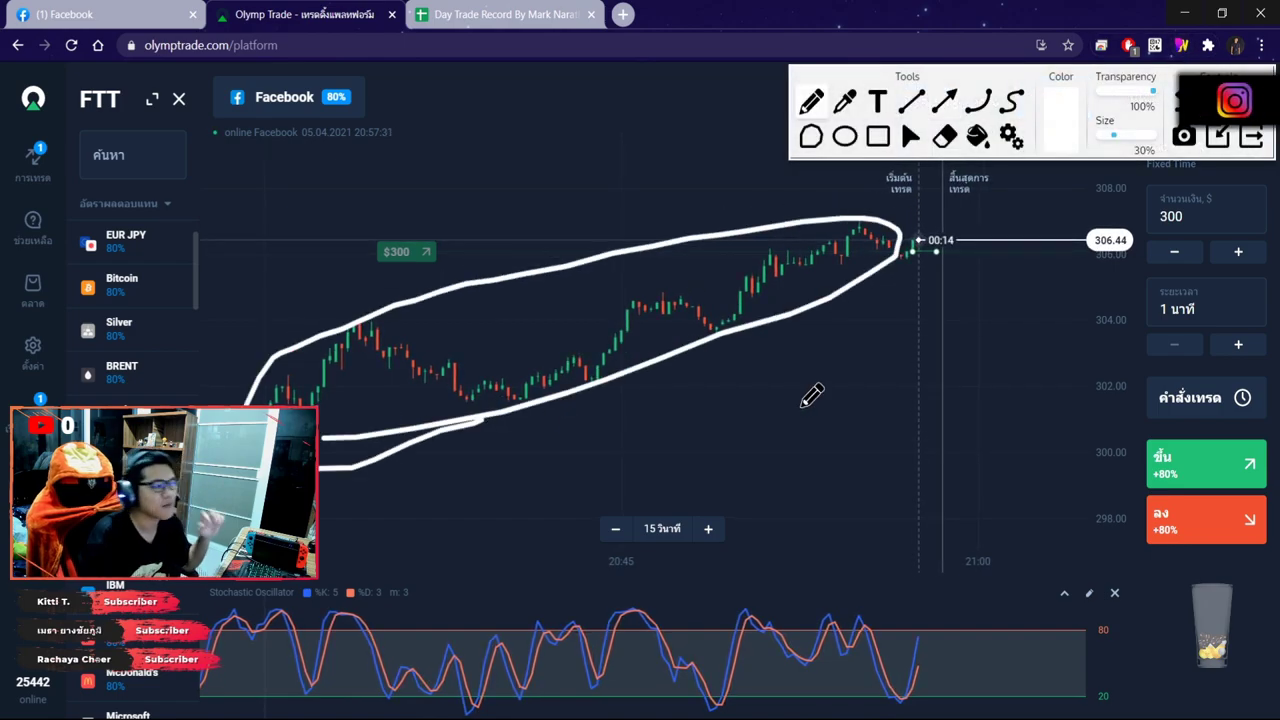
Draw a freehand white up arrow beneath the circled Facebook trend, and clear the screen annotations
drag(707, 421, 999, 282)
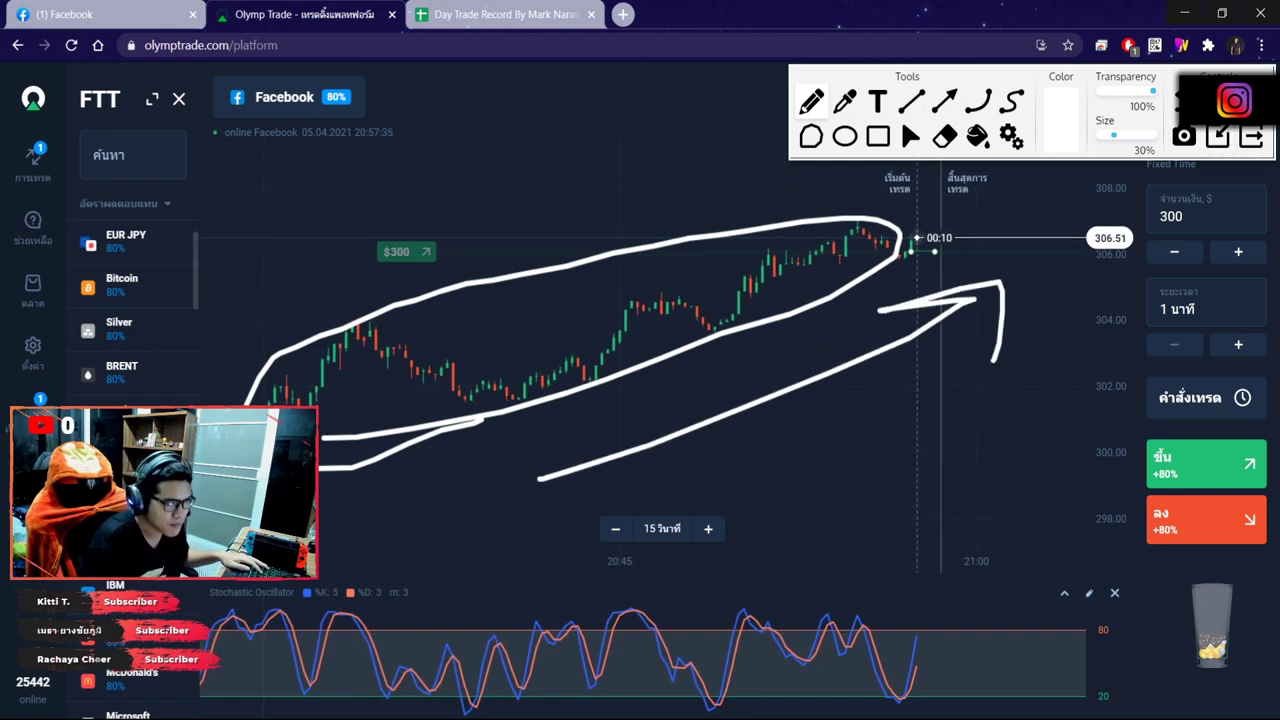
click(1249, 101)
click(909, 138)
Mark the latest Facebook pullback with a white circle and a down arrow, and the expected rebound with an up arrow
scroll(912, 268, up, 3)
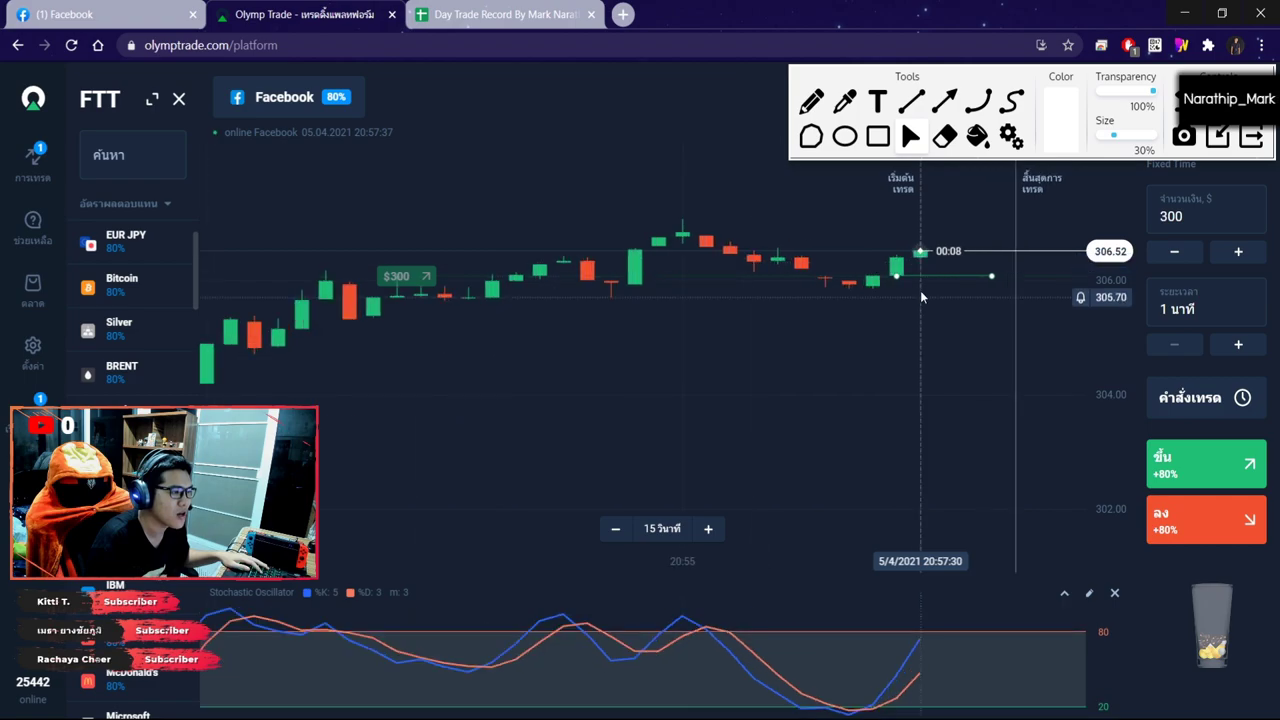
click(811, 101)
mouse_move(660, 220)
mouse_down()
mouse_move(683, 258)
mouse_move(870, 320)
mouse_move(795, 240)
mouse_move(660, 212)
mouse_up()
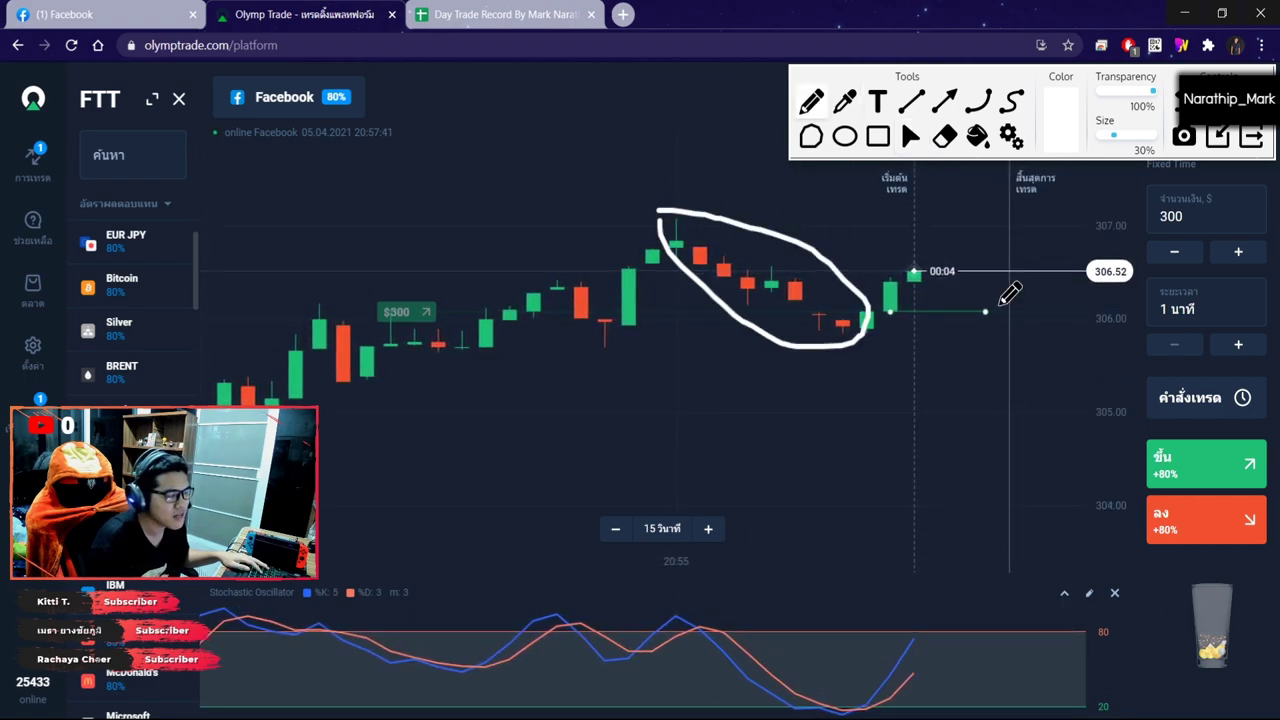
drag(638, 240, 656, 252)
drag(858, 381, 790, 379)
mouse_move(892, 364)
mouse_down()
mouse_move(1037, 237)
mouse_move(955, 240)
mouse_up()
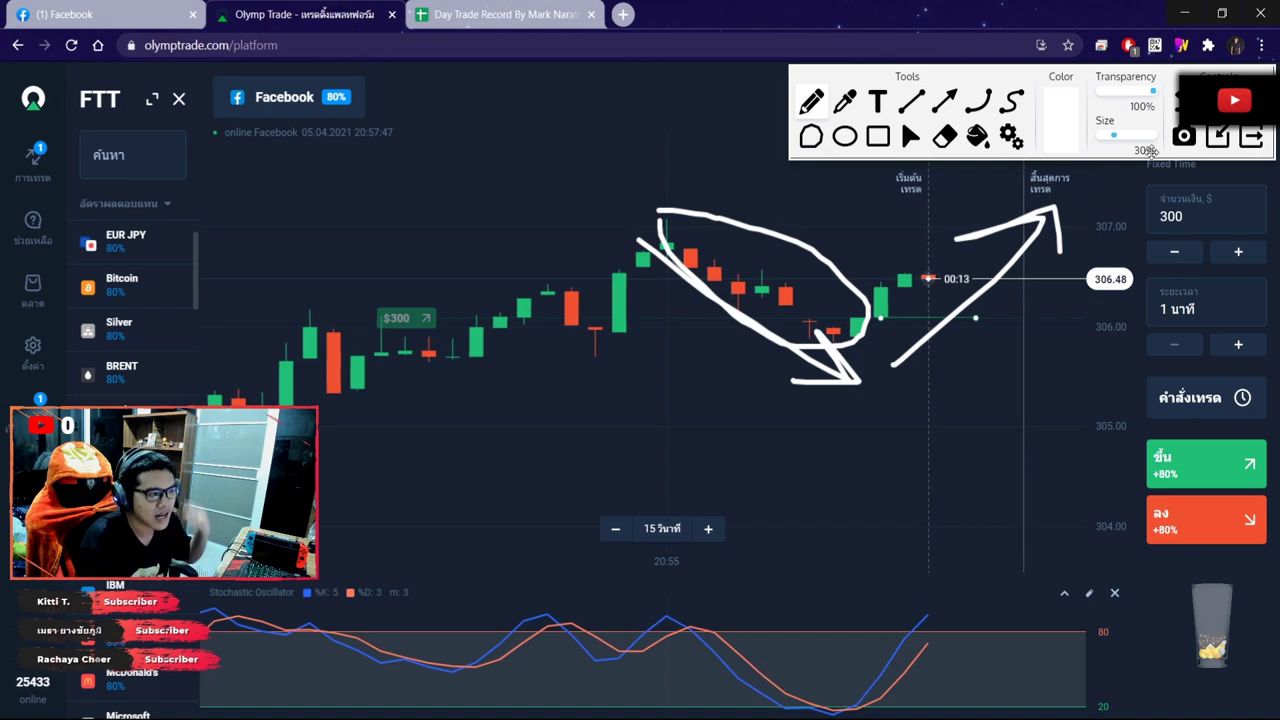
Clear the annotations and draw a curved white up arrow alongside the rebounding candles on the Facebook chart
click(1250, 101)
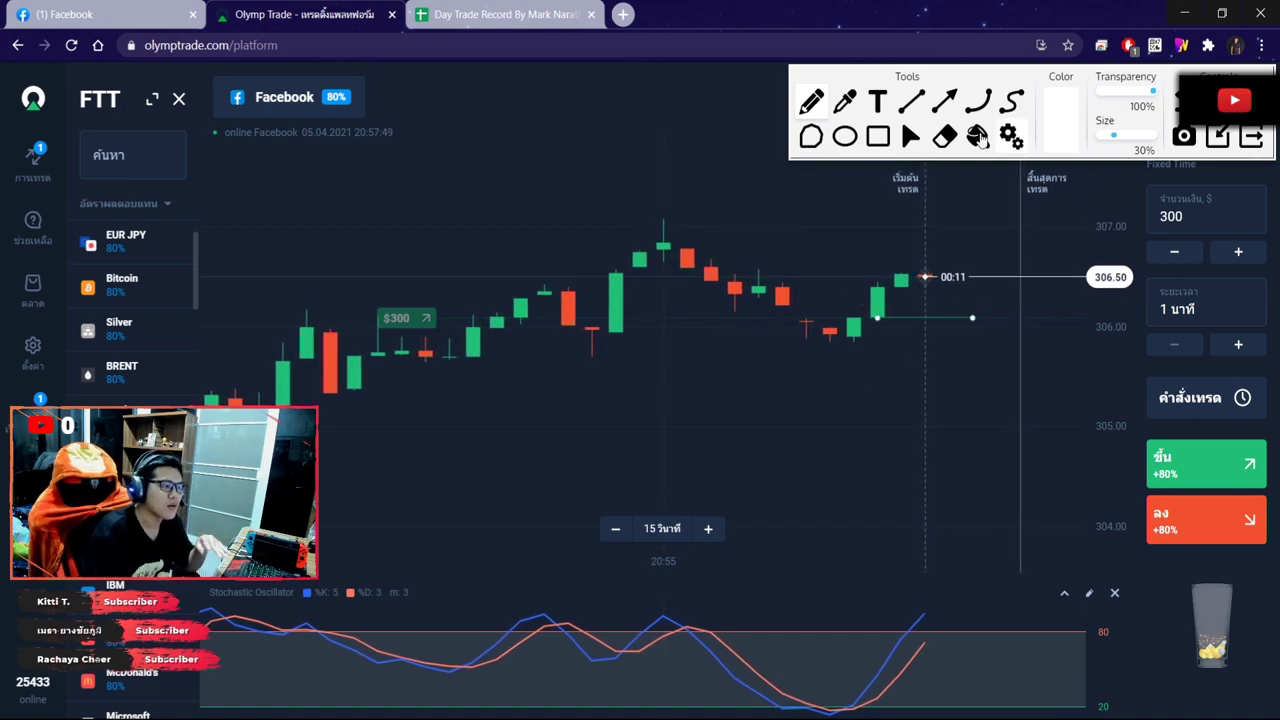
click(909, 136)
scroll(837, 303, down, 5)
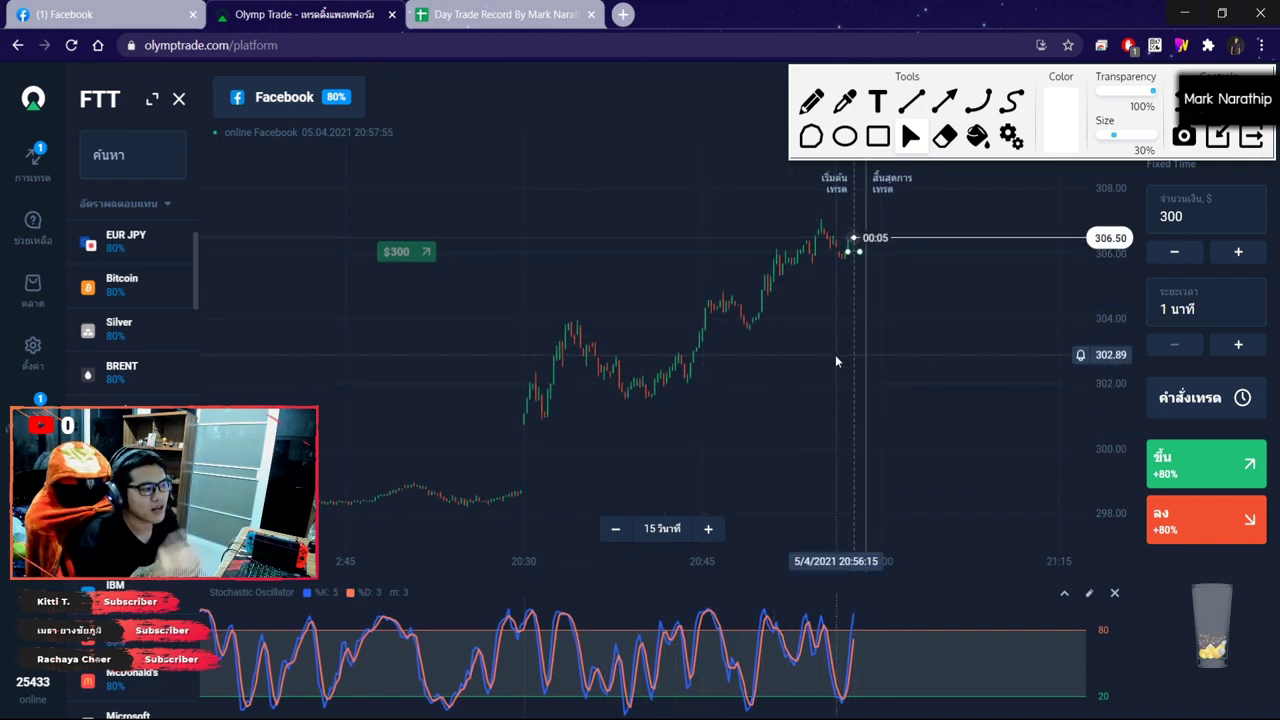
scroll(839, 378, up, 5)
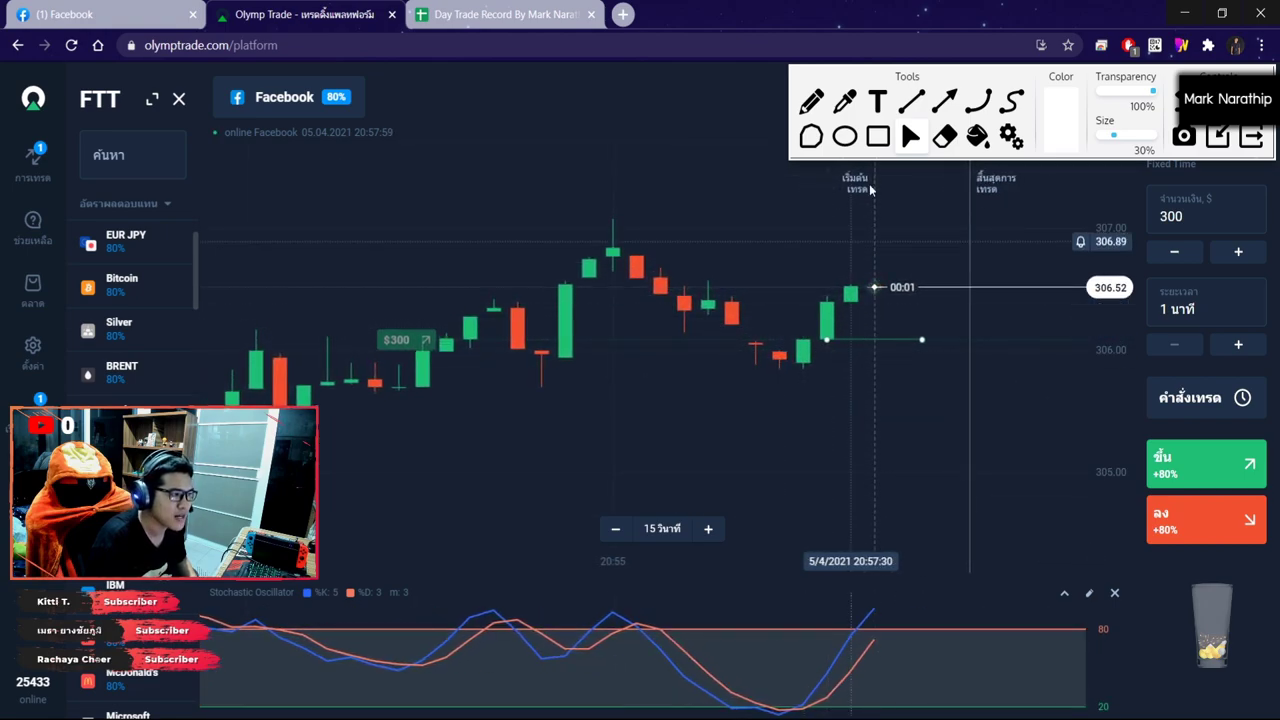
click(814, 103)
mouse_move(826, 390)
mouse_down()
mouse_move(1006, 224)
mouse_move(1004, 270)
mouse_up()
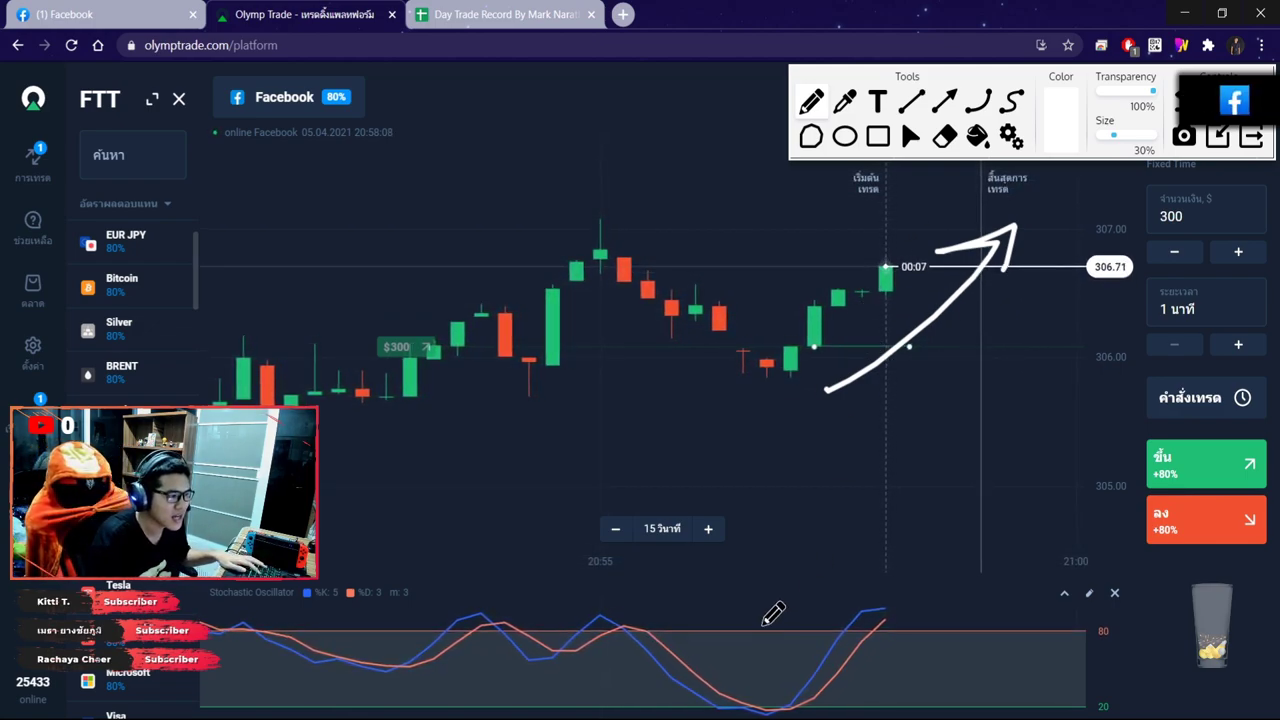
Circle the Stochastic Oscillator crossover near the 20 level in white, and close the screen annotation pen
mouse_move(768, 686)
mouse_down()
mouse_move(770, 702)
mouse_move(797, 686)
mouse_move(796, 705)
mouse_move(771, 683)
mouse_up()
key(ctrl+z)
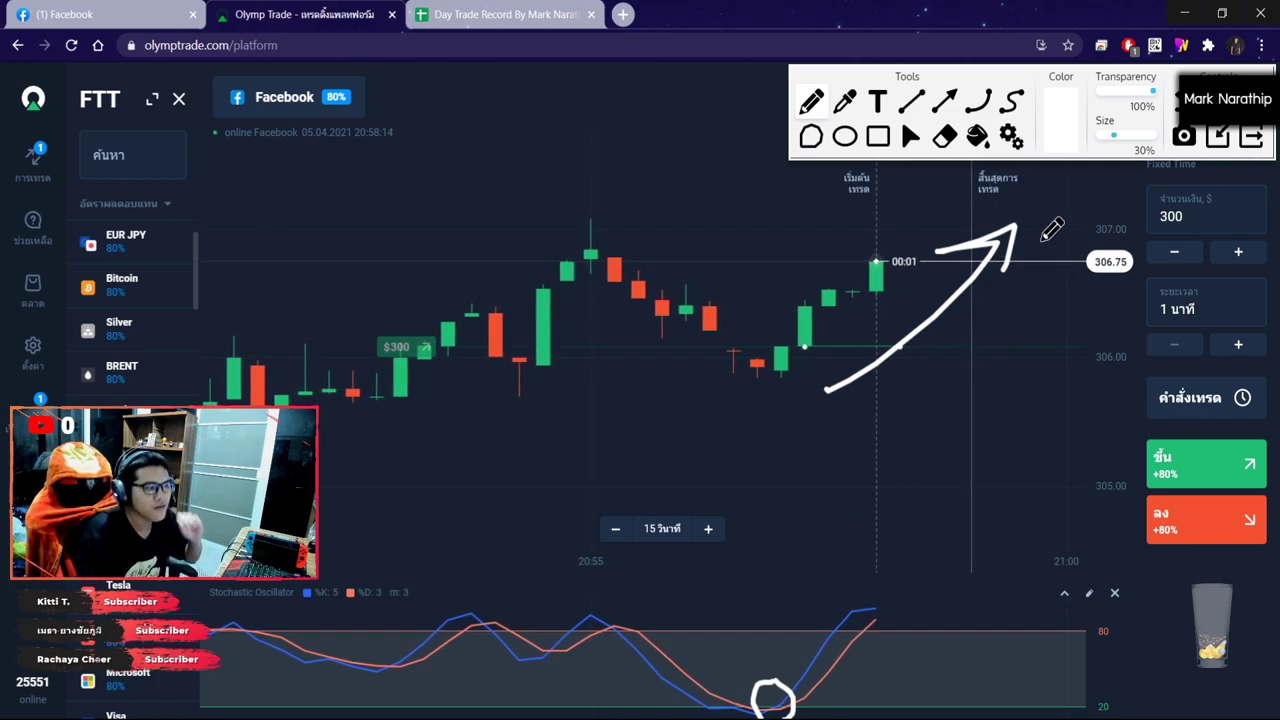
click(1220, 136)
click(1250, 139)
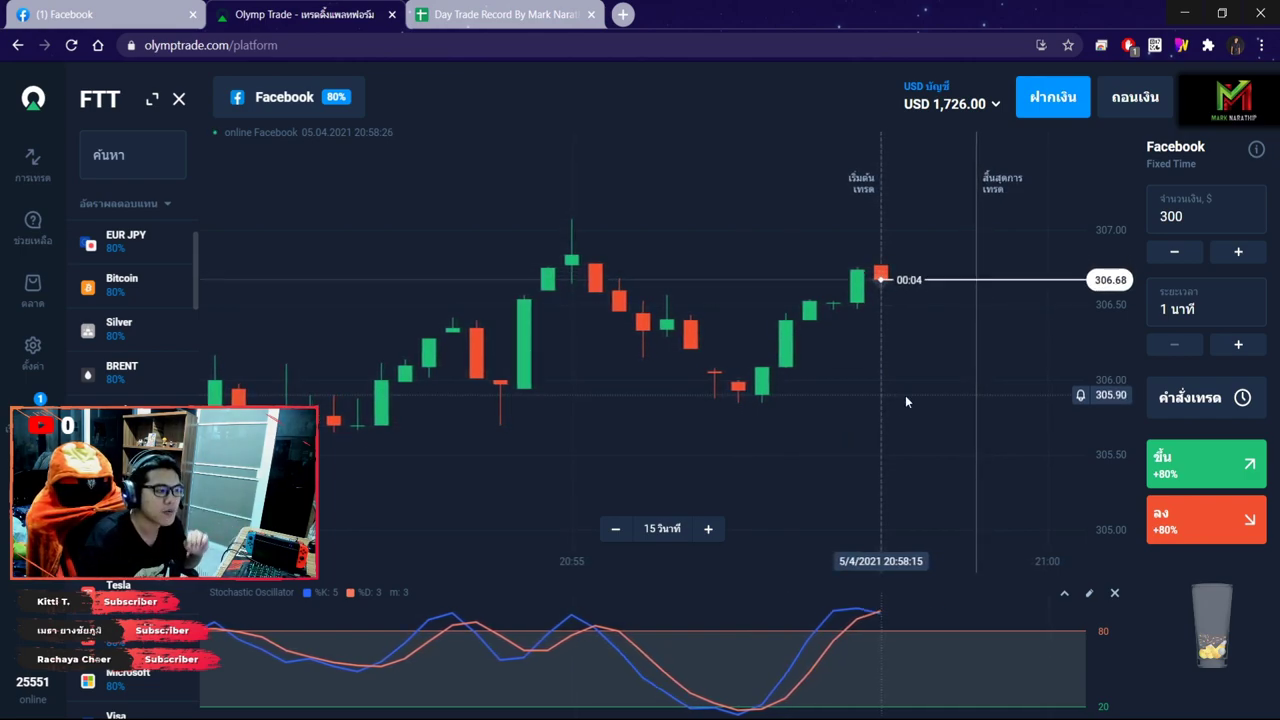
Examine the overall Facebook trend and the latest candles after the $300 trade closes
scroll(905, 400, down, 5)
scroll(891, 392, up, 1)
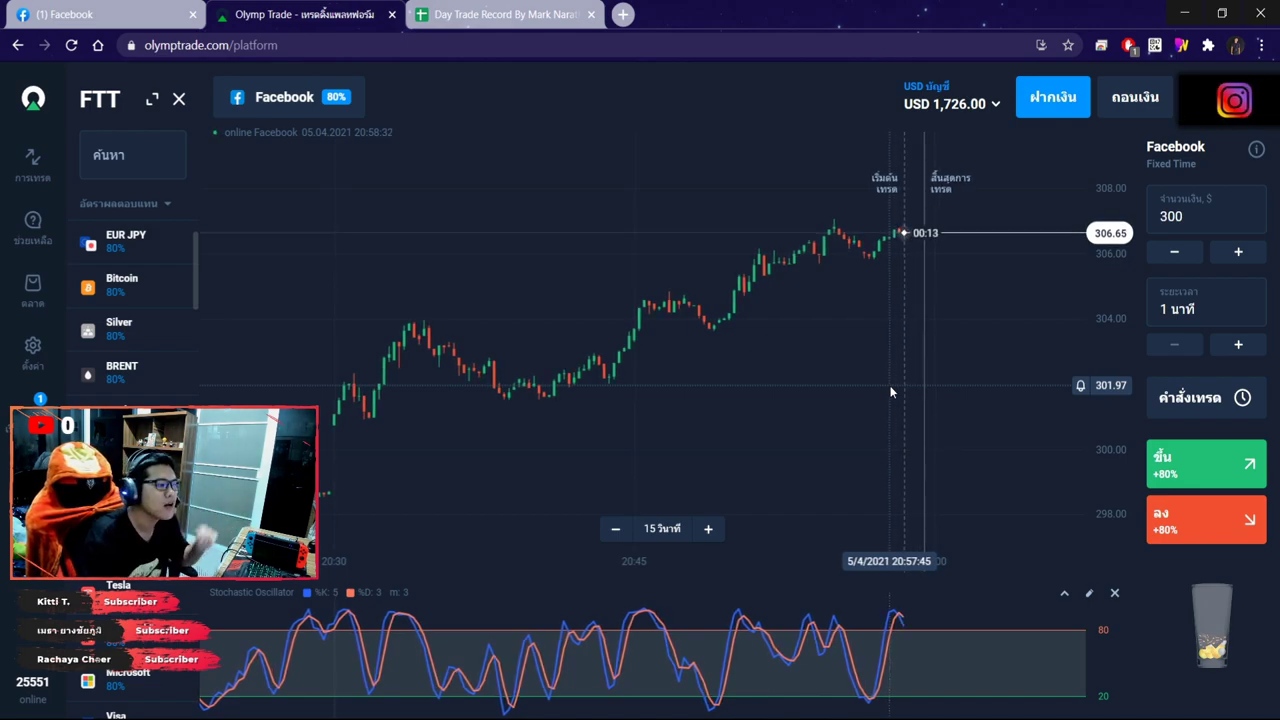
scroll(906, 262, up, 4)
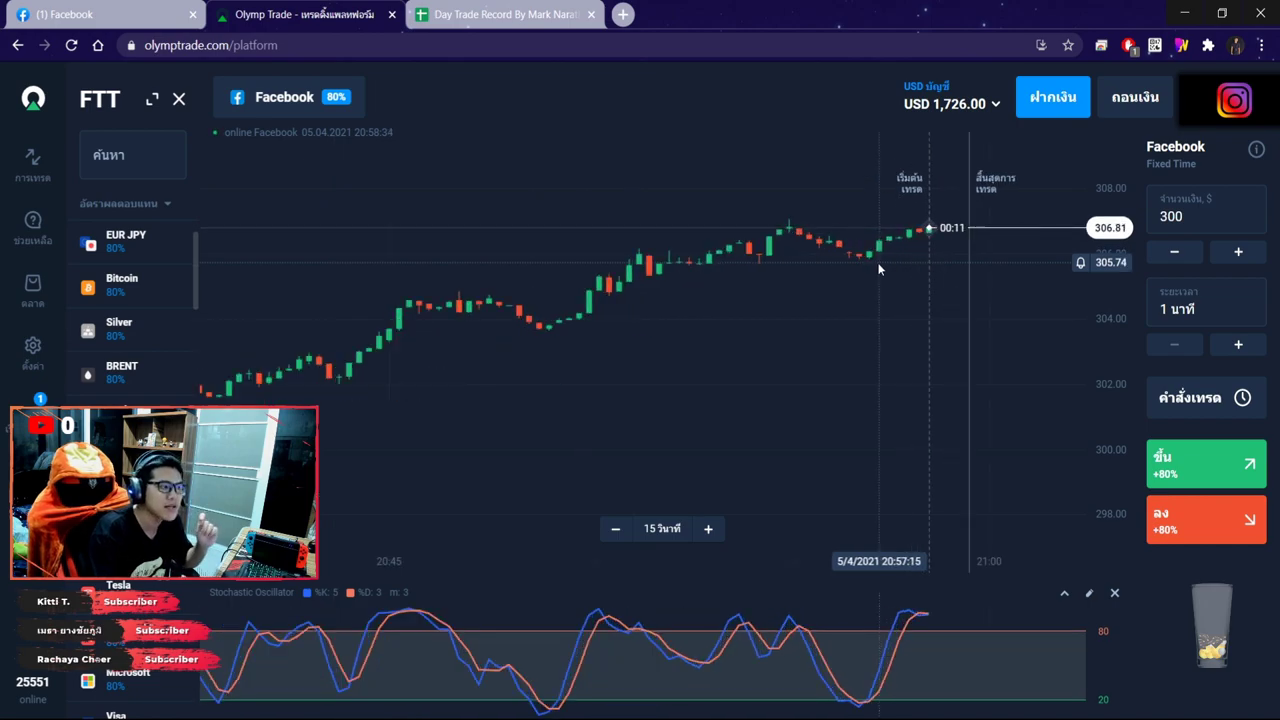
drag(903, 333, 760, 332)
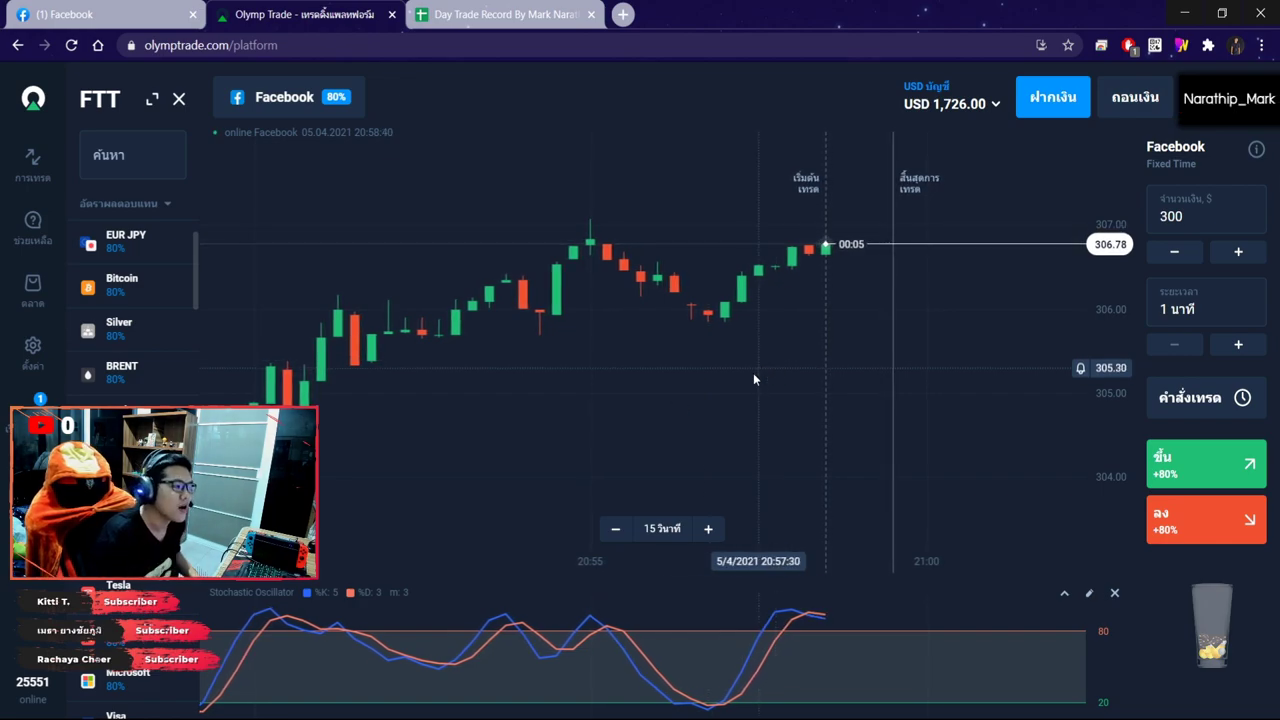
Record trade 3 in the Day Trade Record spreadsheet as a win (ชนะ) with a profit rate of 80
click(453, 17)
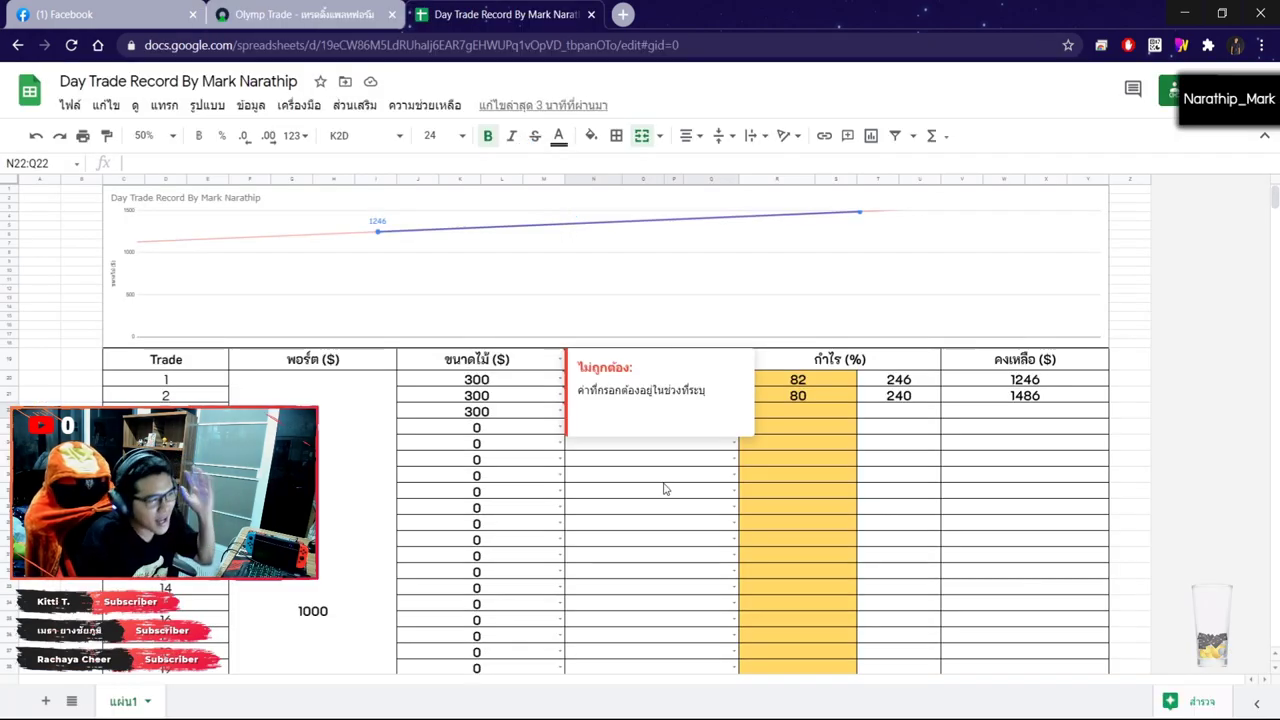
click(672, 418)
double_click(672, 418)
click(612, 438)
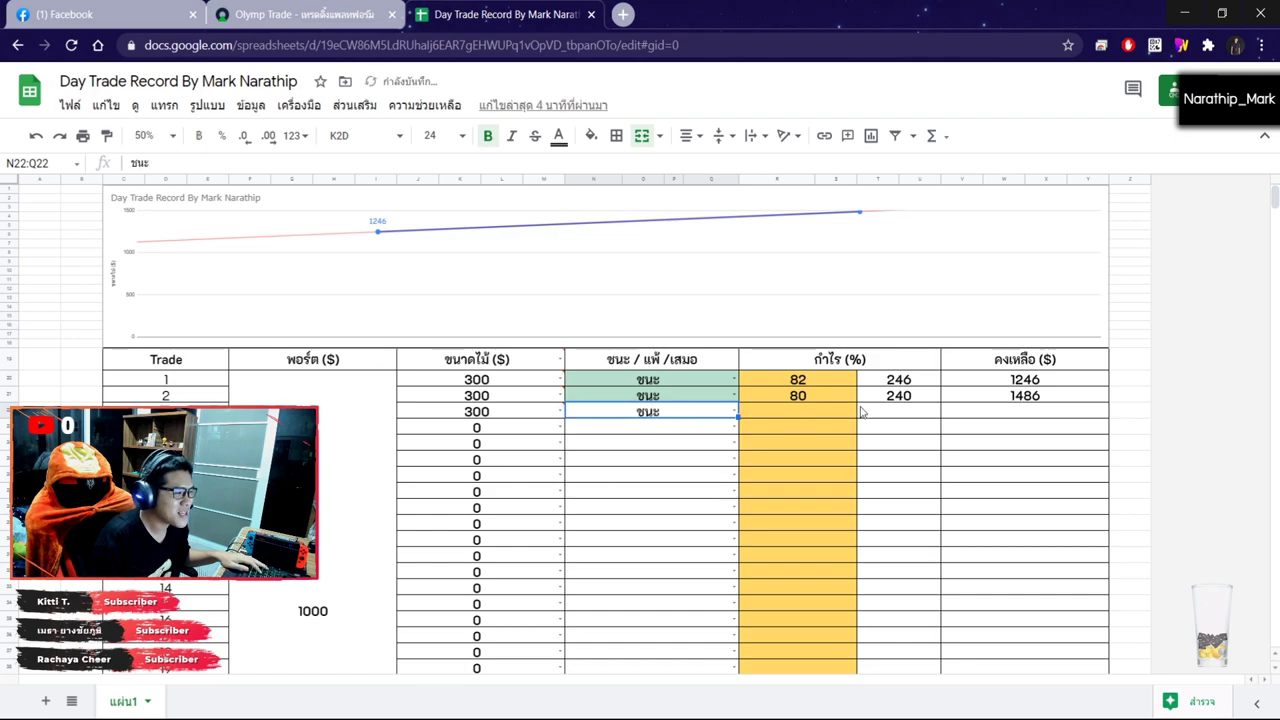
click(845, 410)
text(80)
key(Return)
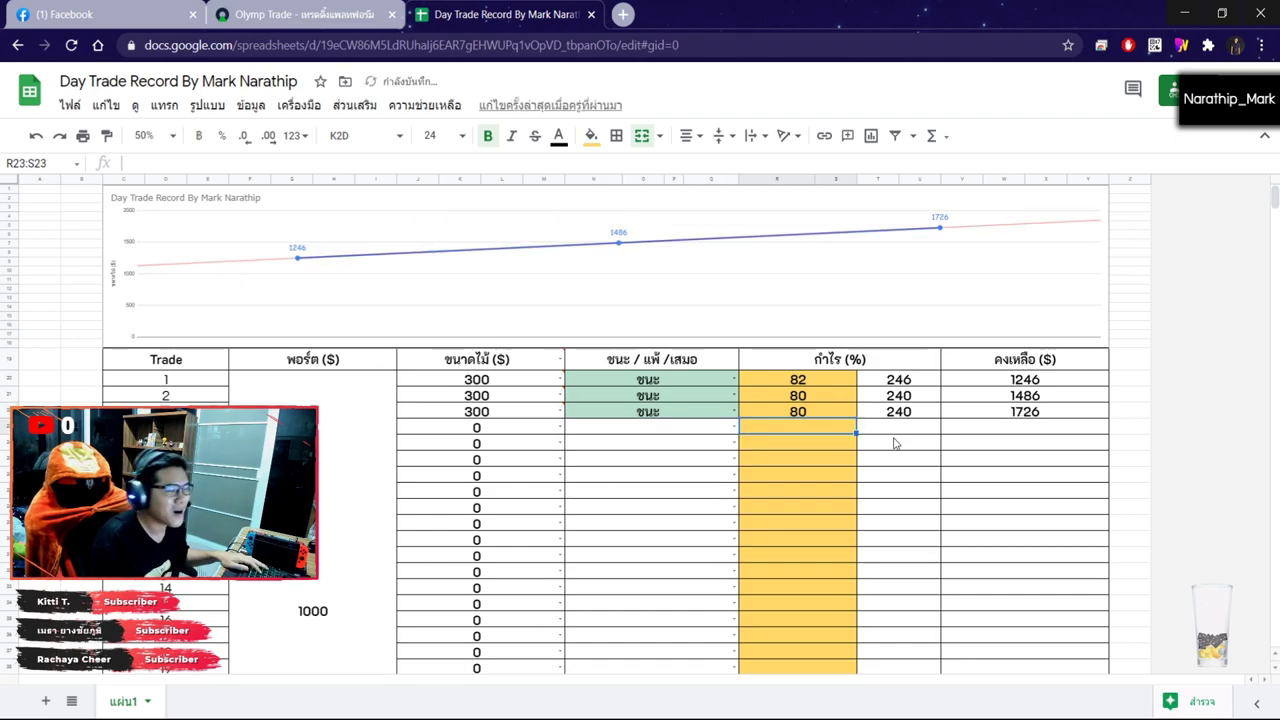
click(803, 462)
click(811, 560)
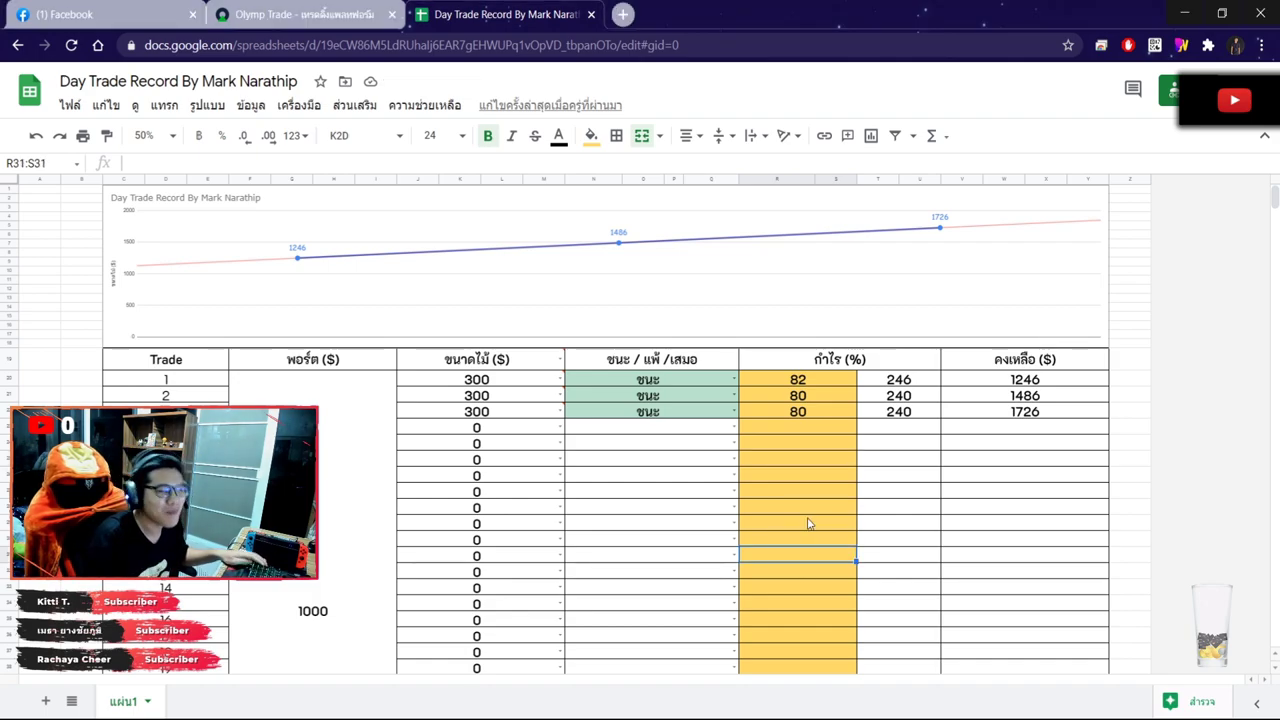
click(801, 447)
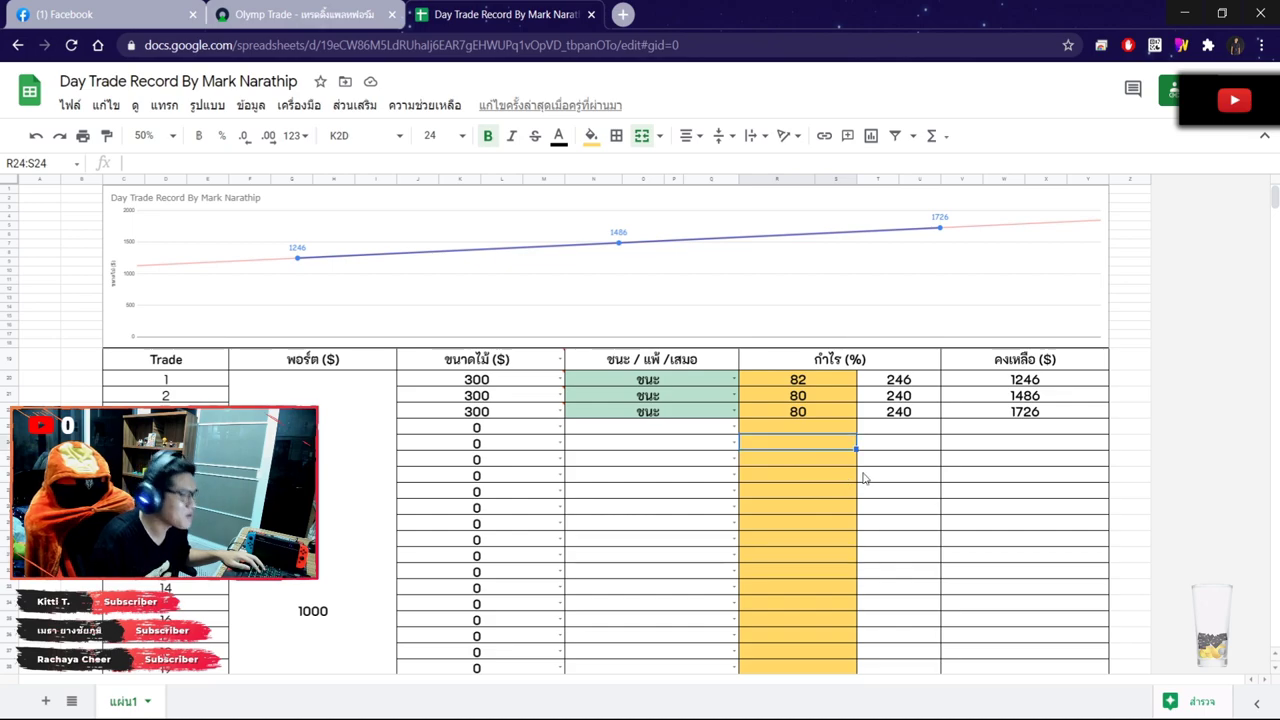
scroll(861, 470, down, 1)
scroll(854, 469, up, 1)
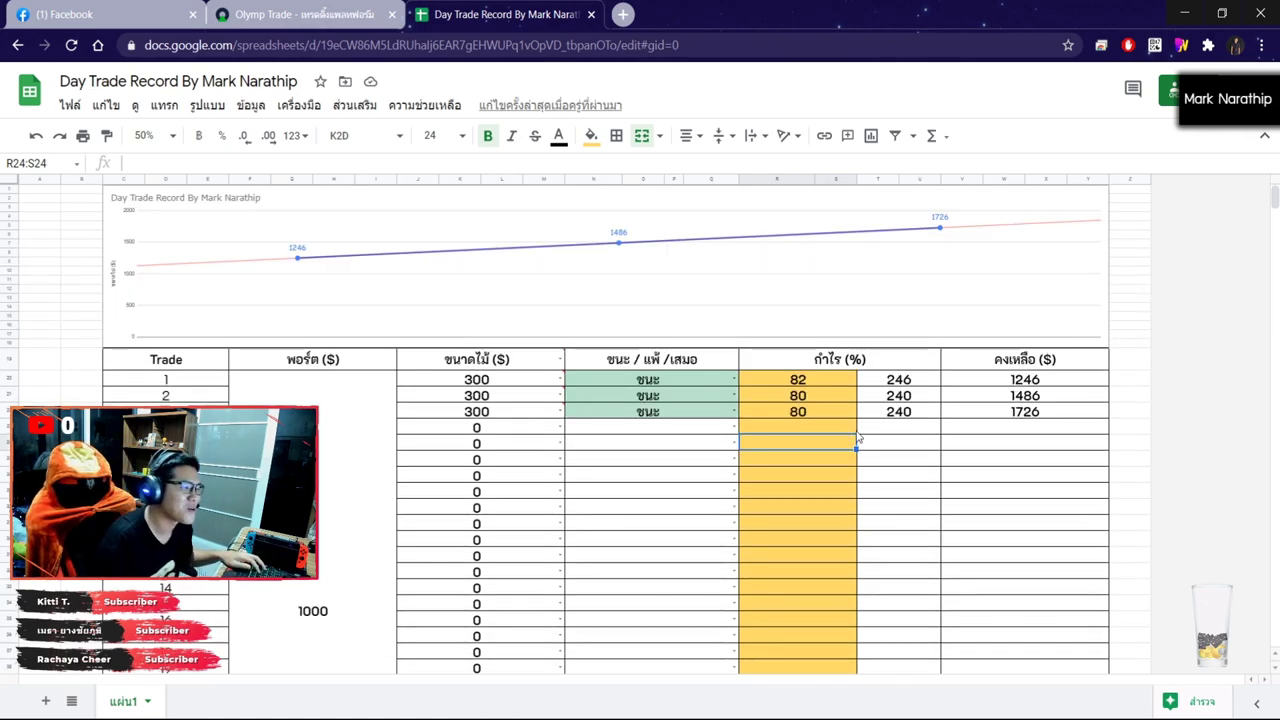
key(Down)
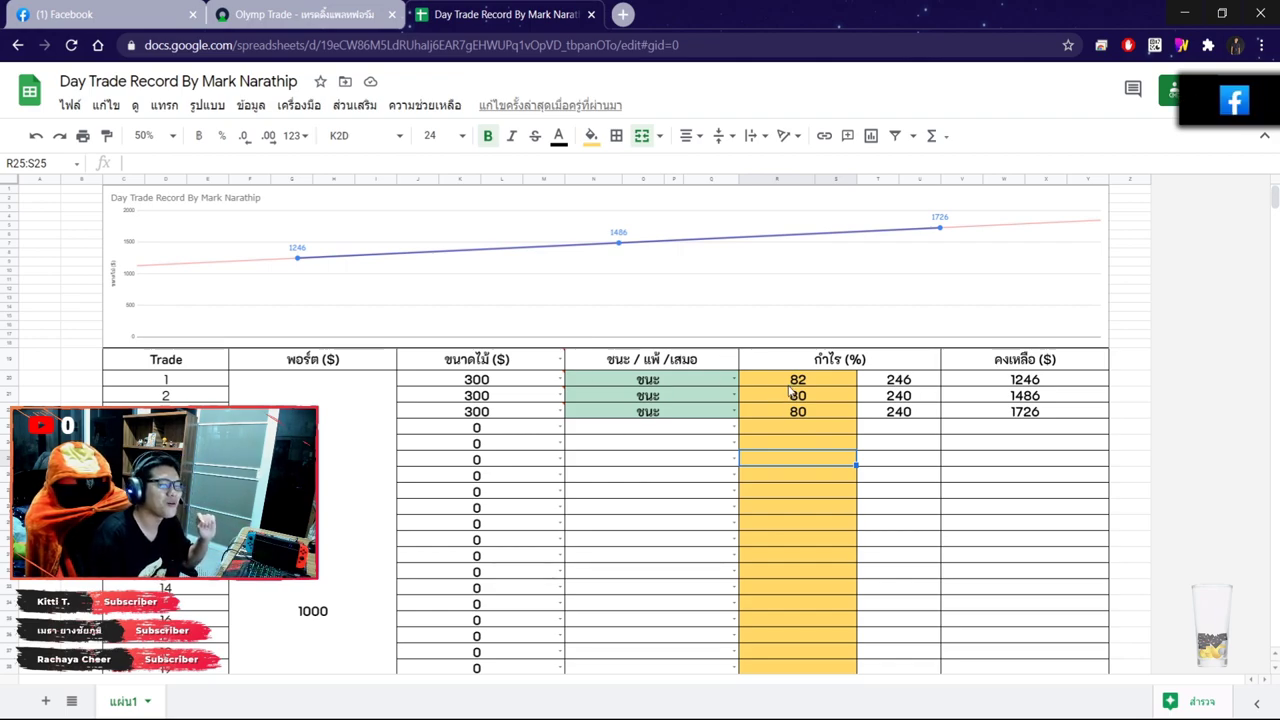
Check the account balance on Olymp Trade and compare the trade record's total profit with the $500 goal
click(300, 14)
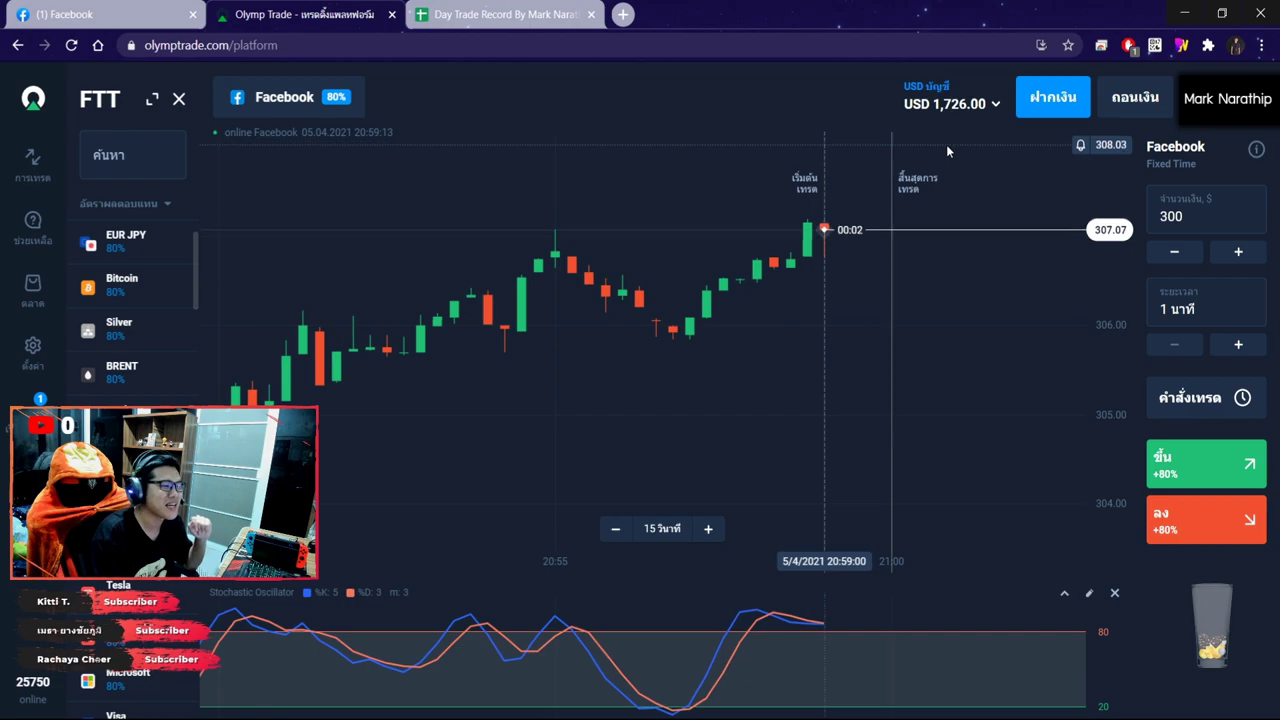
click(508, 16)
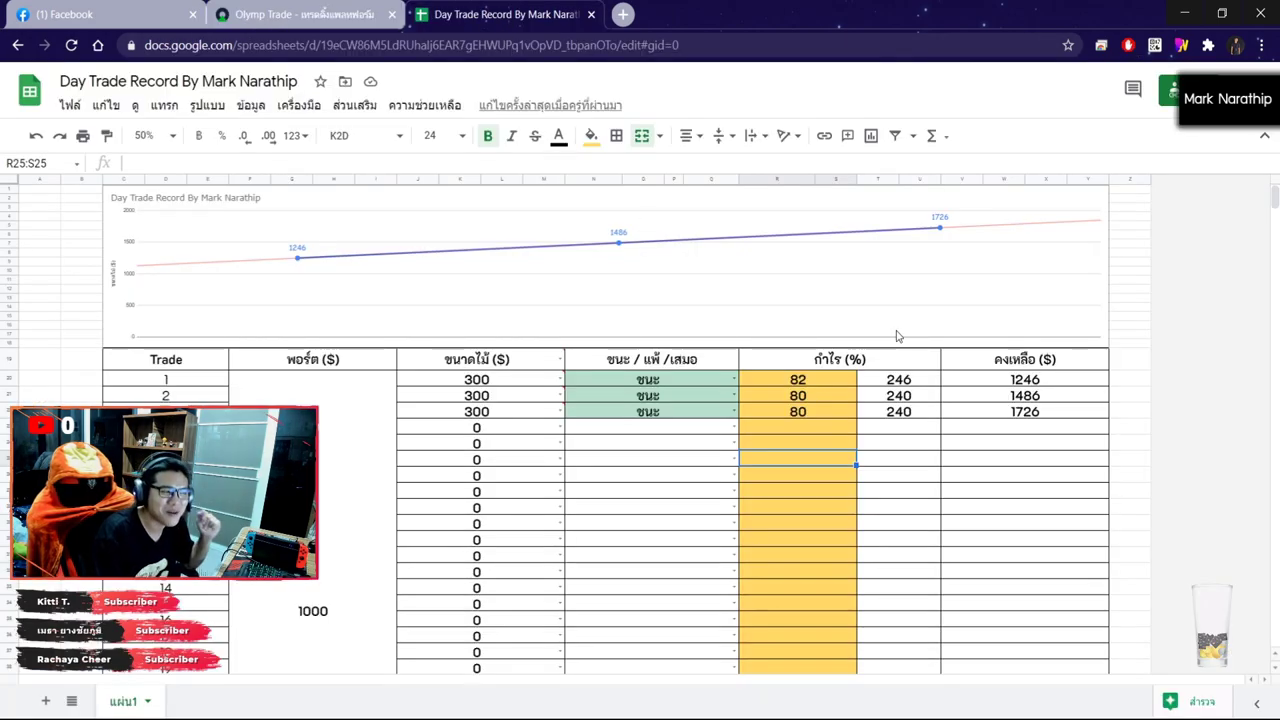
scroll(842, 480, down, 6)
click(851, 336)
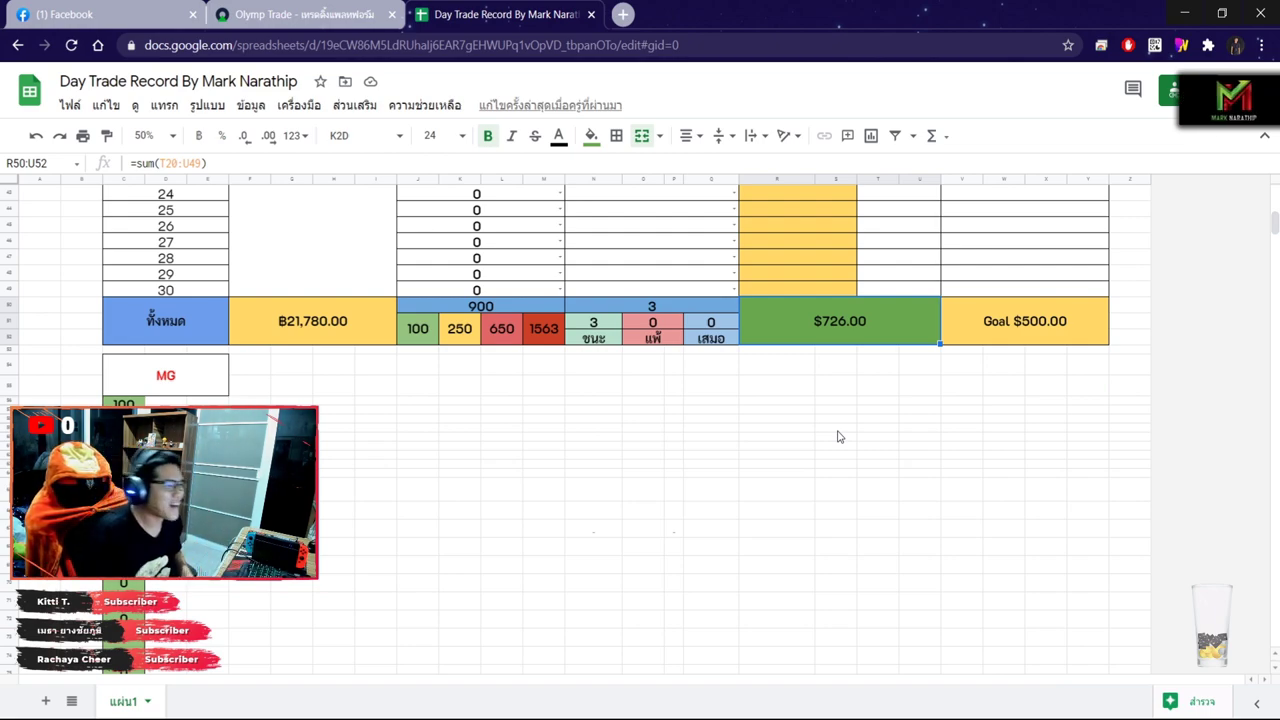
scroll(830, 435, down, 1)
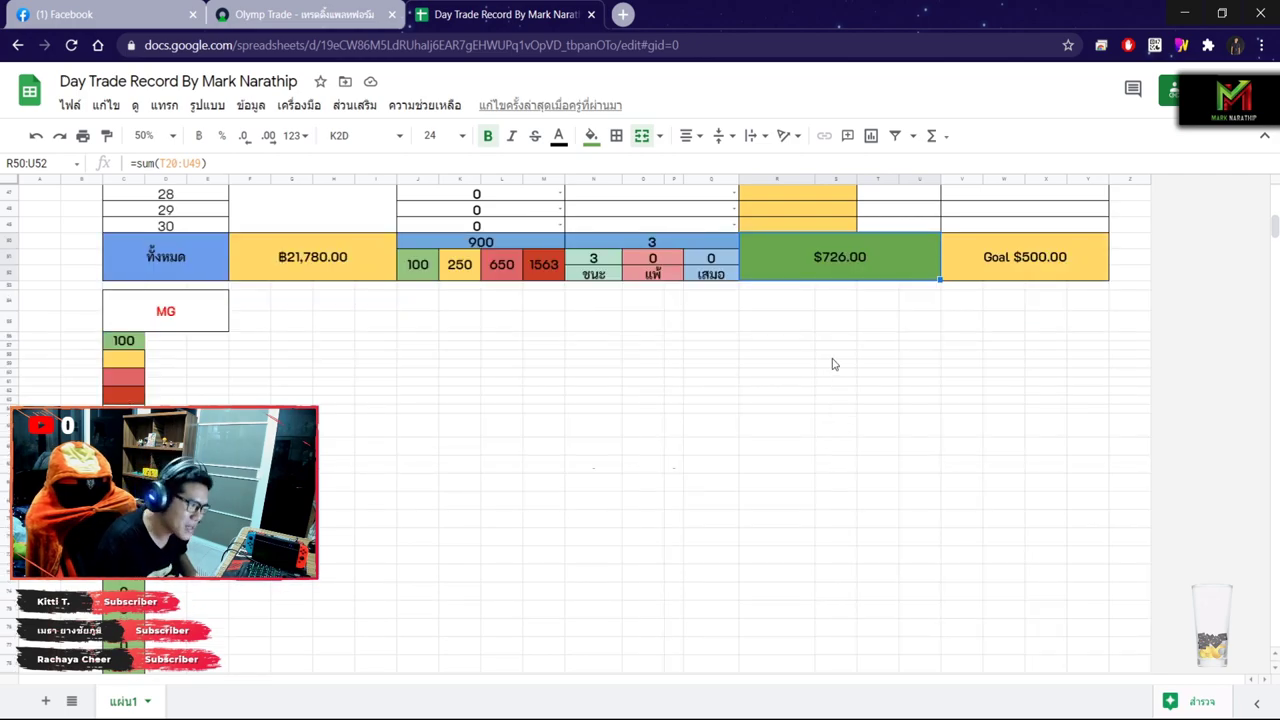
scroll(831, 364, up, 10)
click(657, 432)
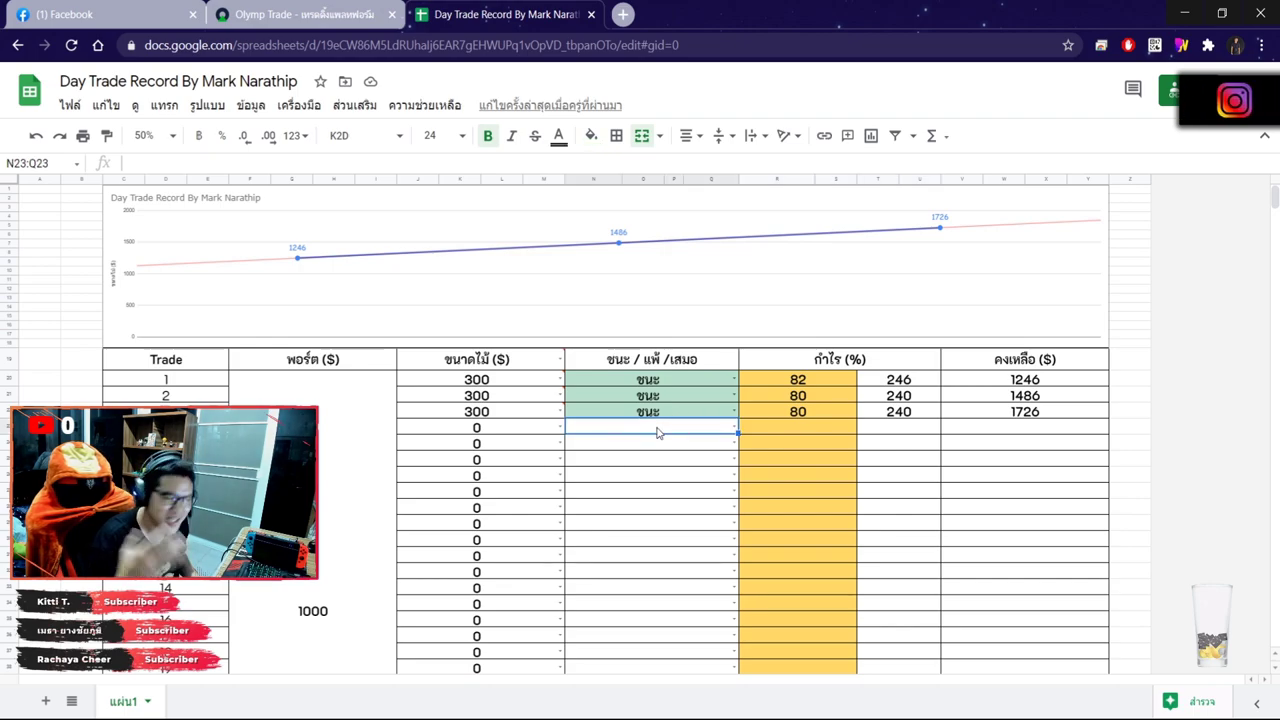
click(649, 414)
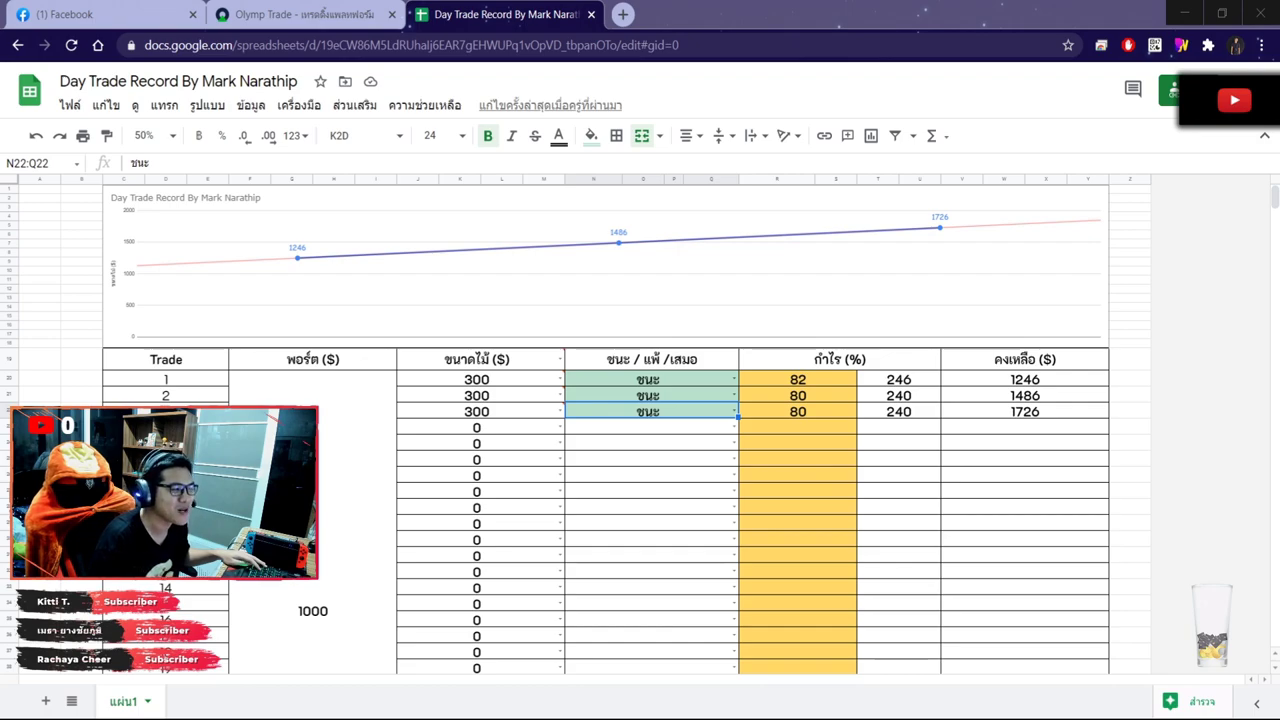
key(alt+Tab)
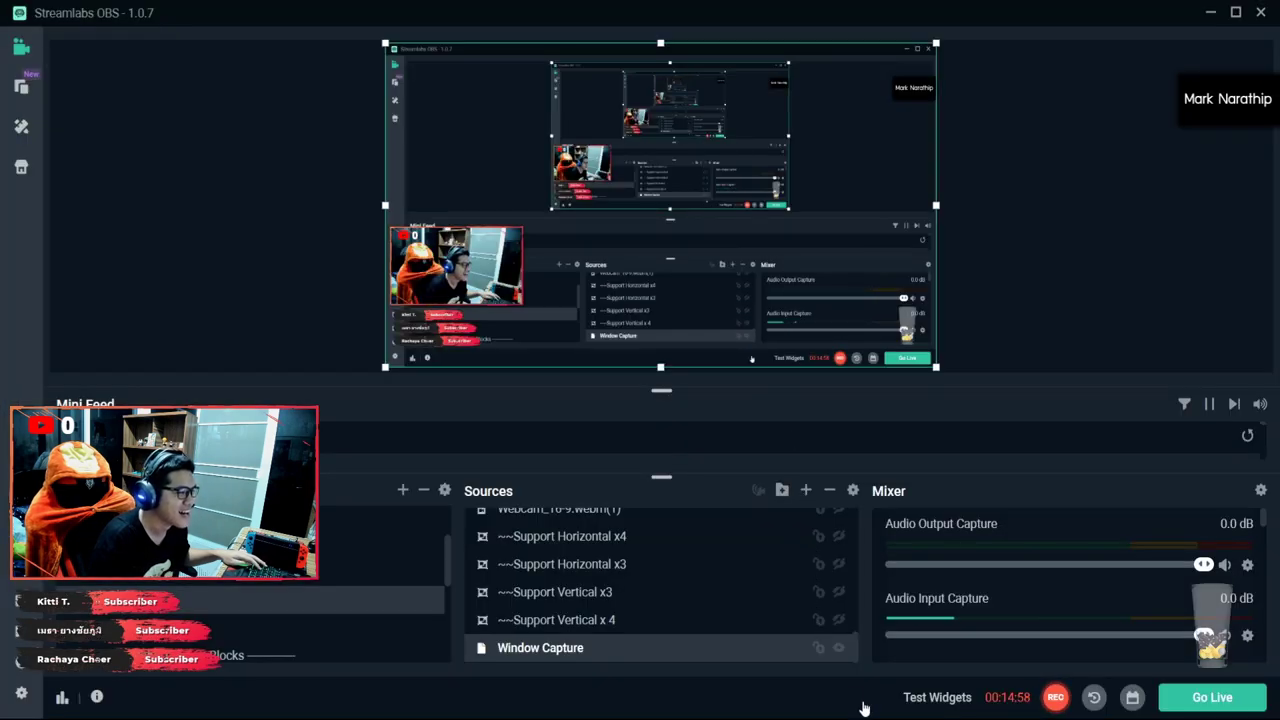
click(1092, 250)
click(826, 258)
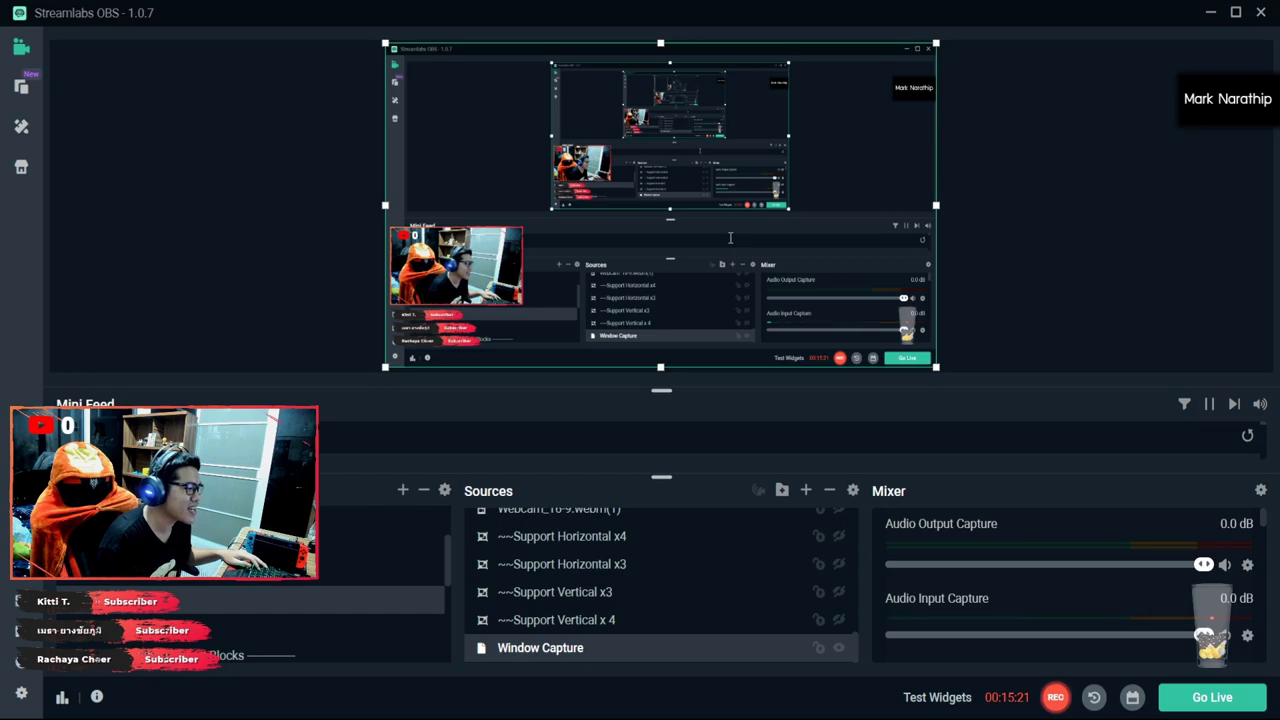
key(alt+Tab)
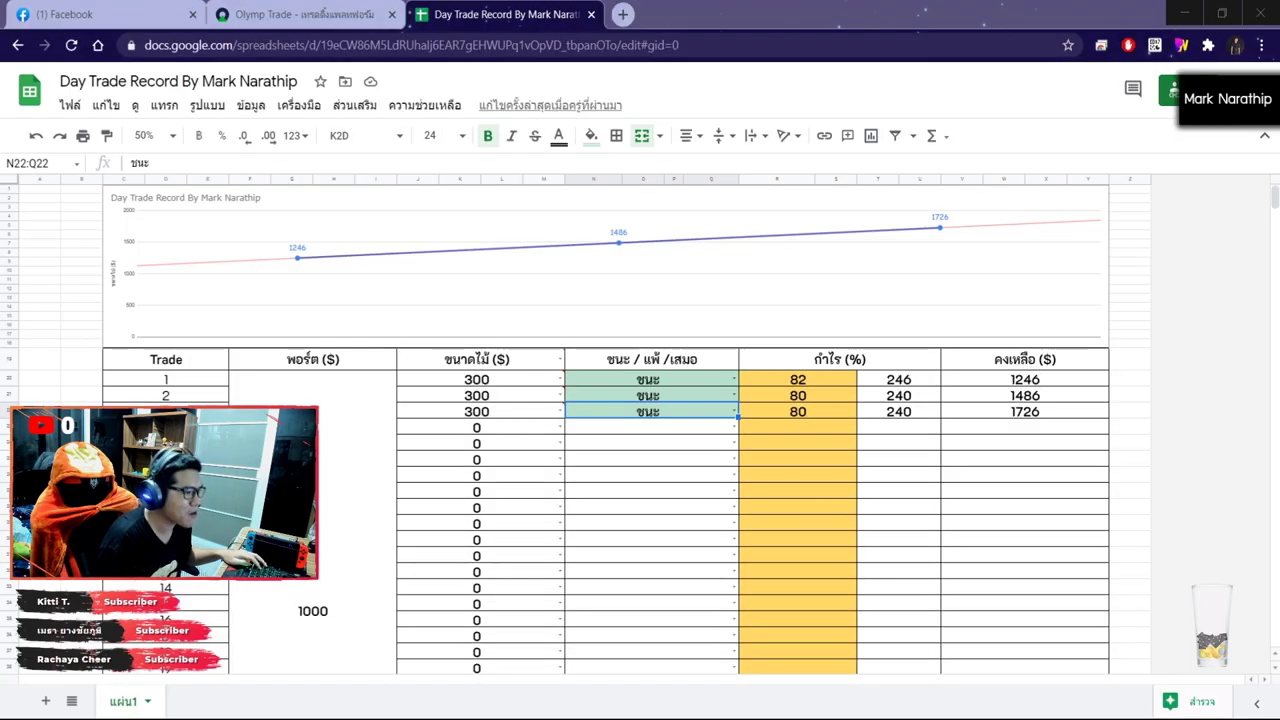
Review the win and loss counts and the total profit against the goal in the trade record's summary row
click(780, 443)
scroll(795, 490, down, 2)
click(813, 460)
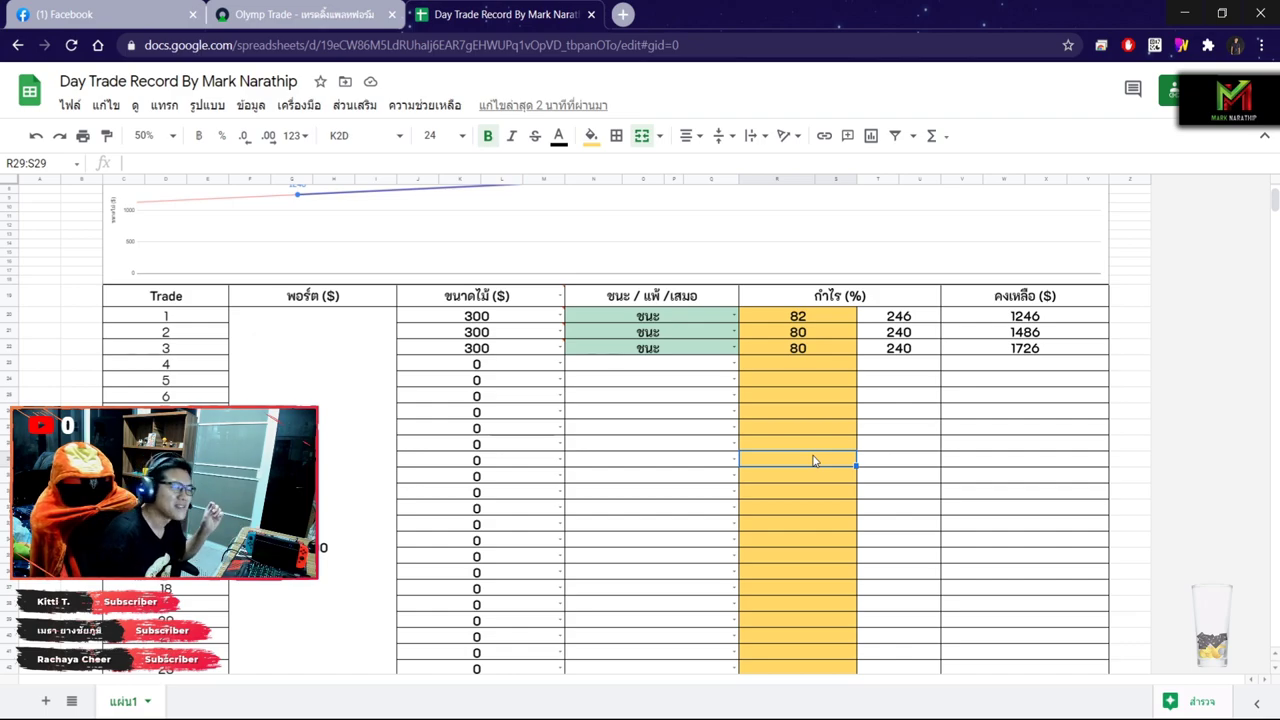
scroll(815, 455, down, 5)
click(818, 440)
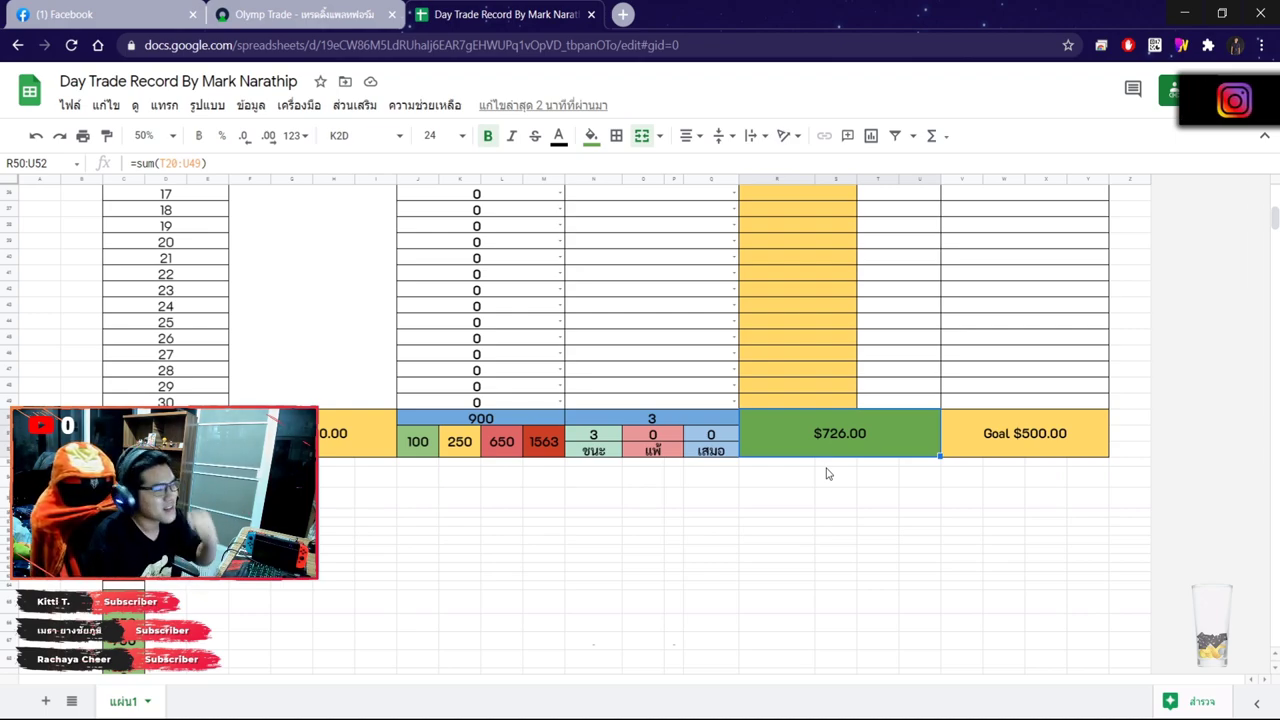
click(808, 480)
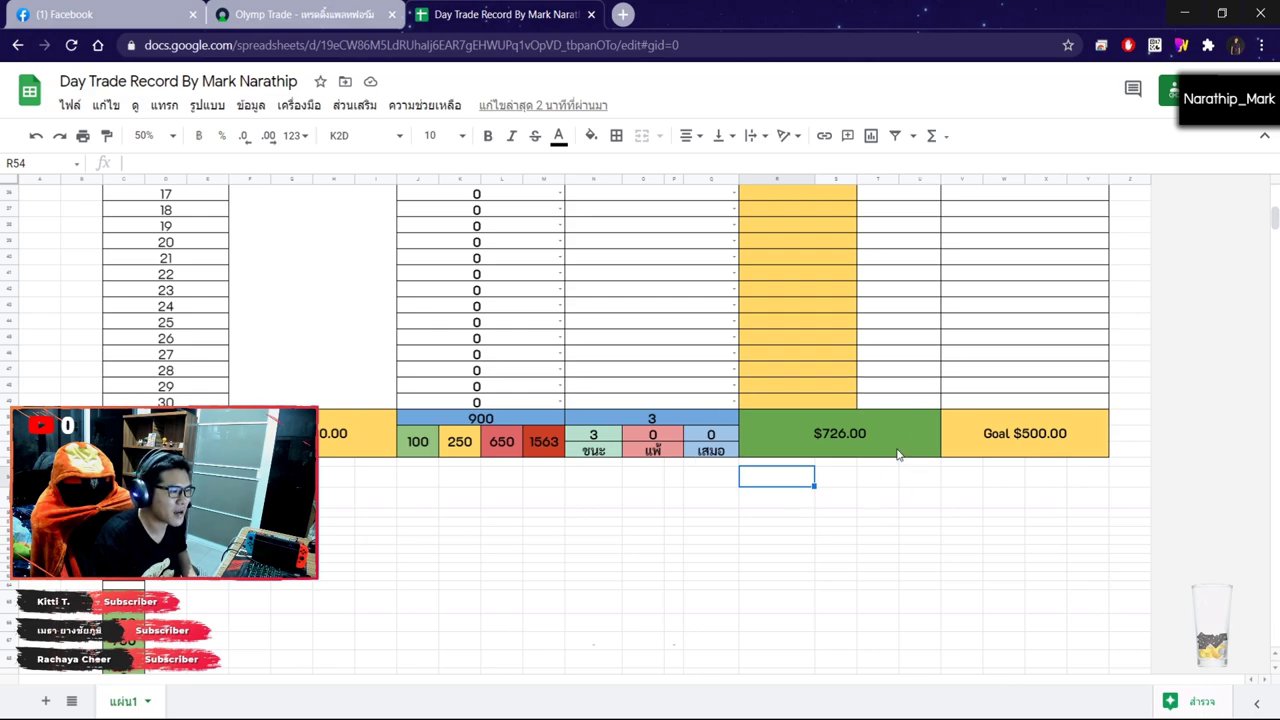
click(903, 454)
click(838, 480)
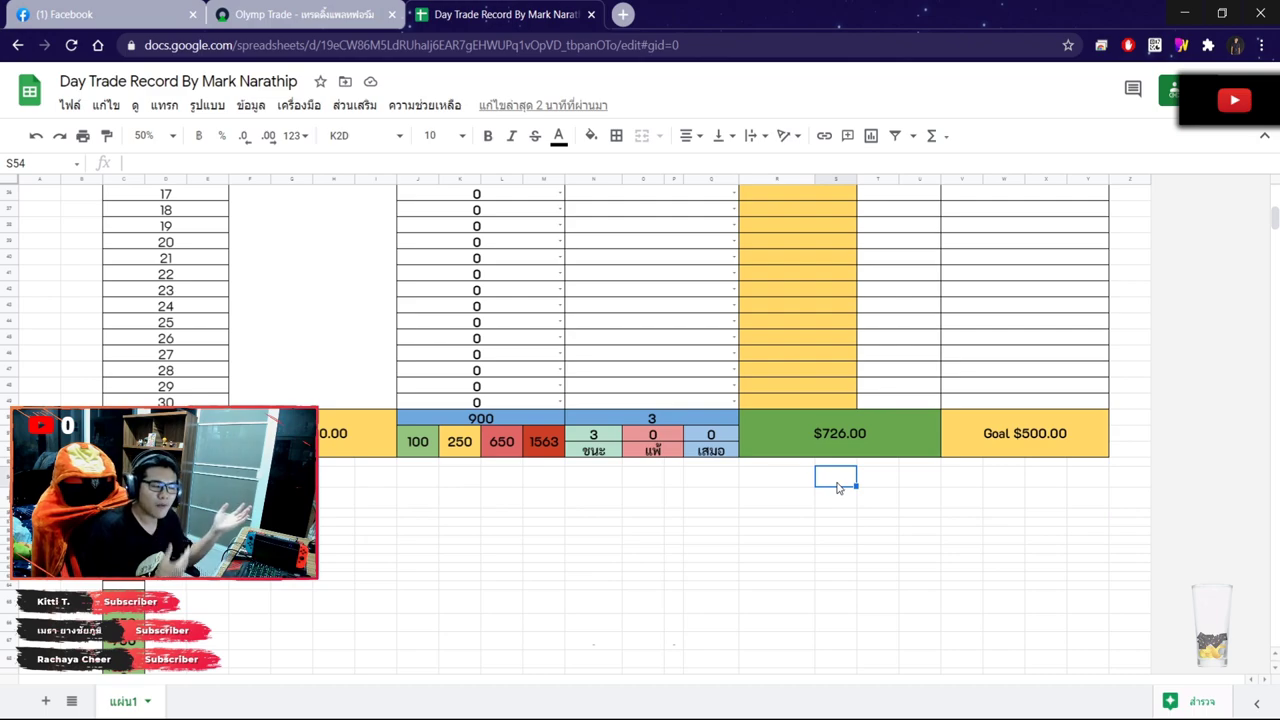
Switch back to Olymp Trade and examine how the Facebook price has moved since the trade
click(365, 15)
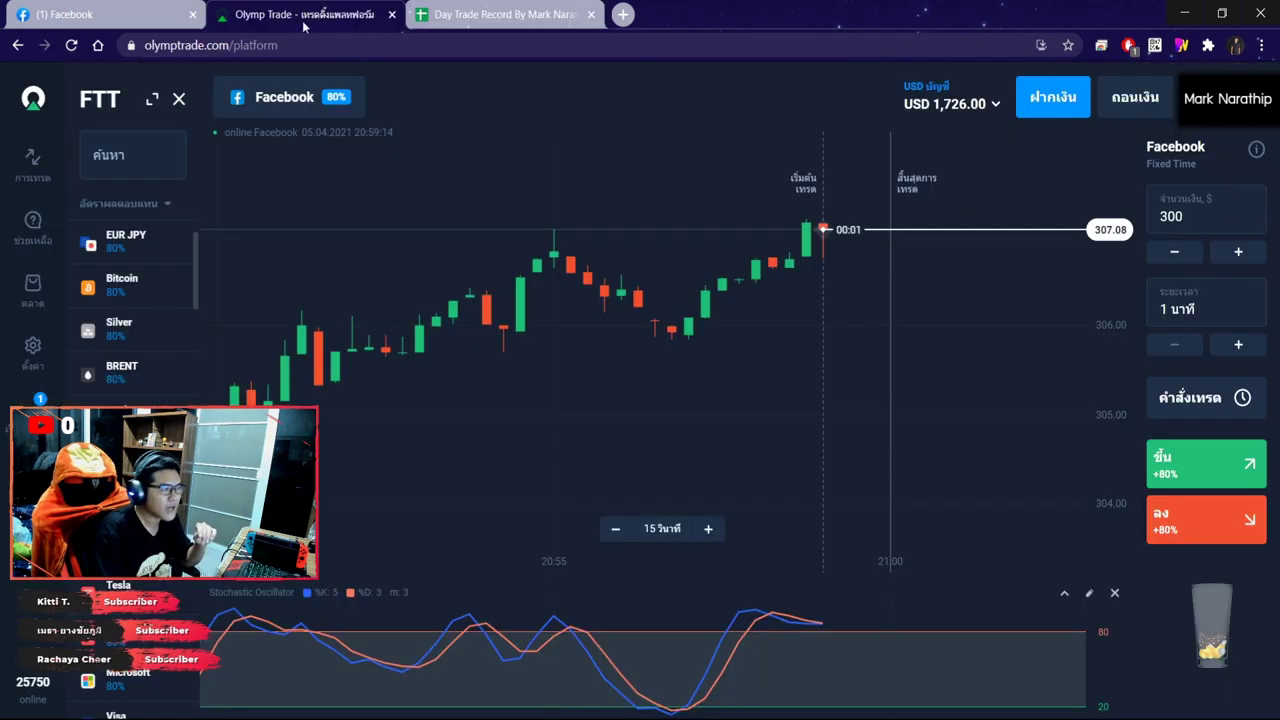
scroll(704, 315, down, 5)
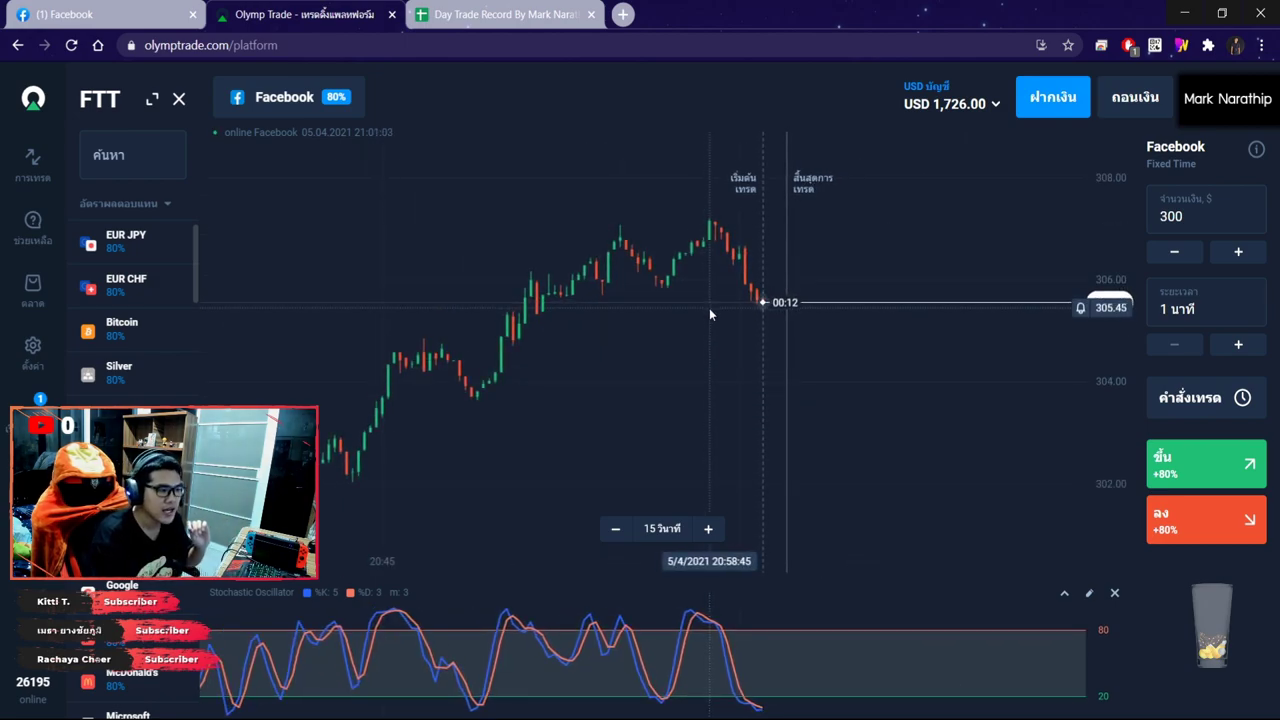
Examine the Facebook price trend and Stochastic Oscillator over a wider time range and around the latest candles
scroll(686, 340, down, 3)
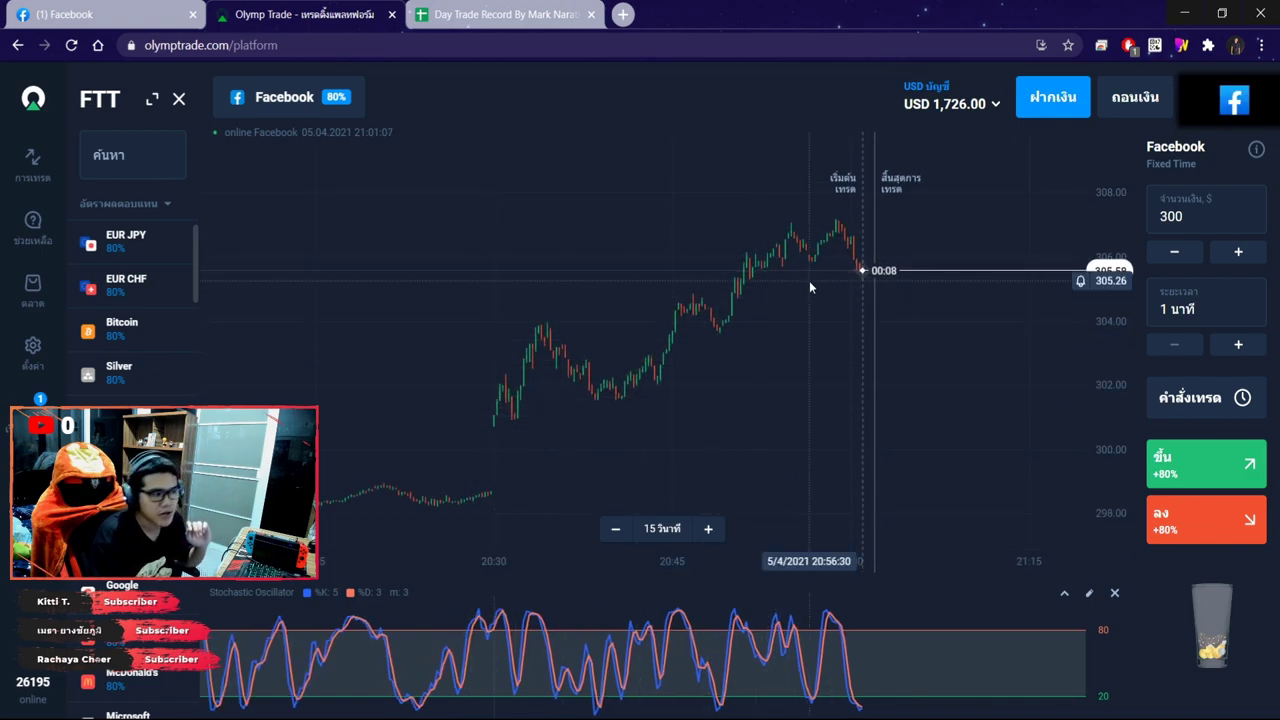
scroll(809, 280, down, 2)
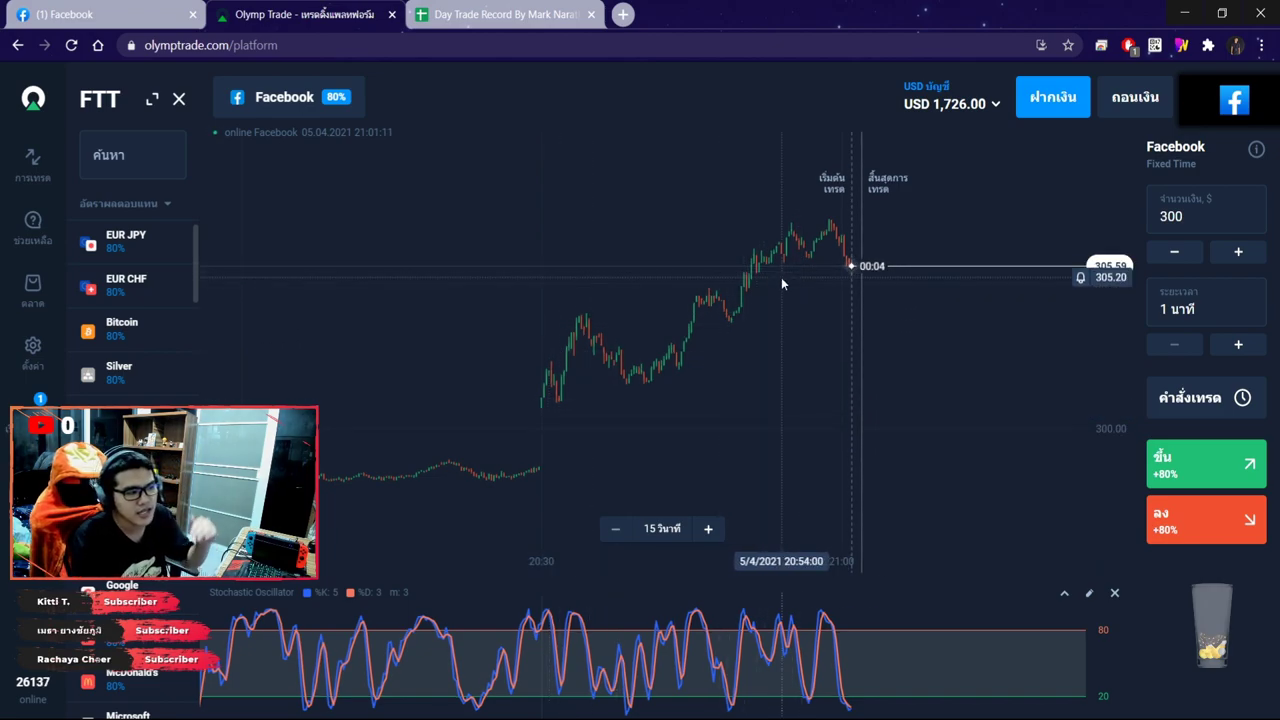
scroll(860, 308, up, 3)
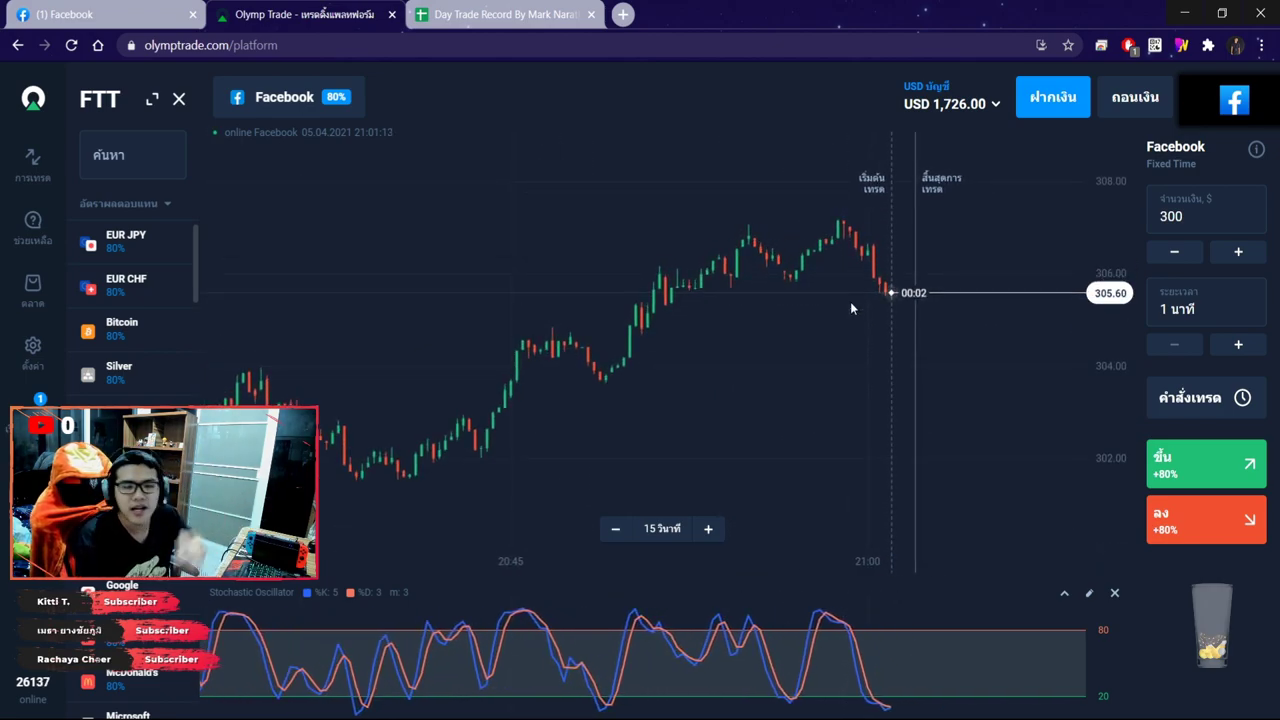
scroll(789, 325, down, 2)
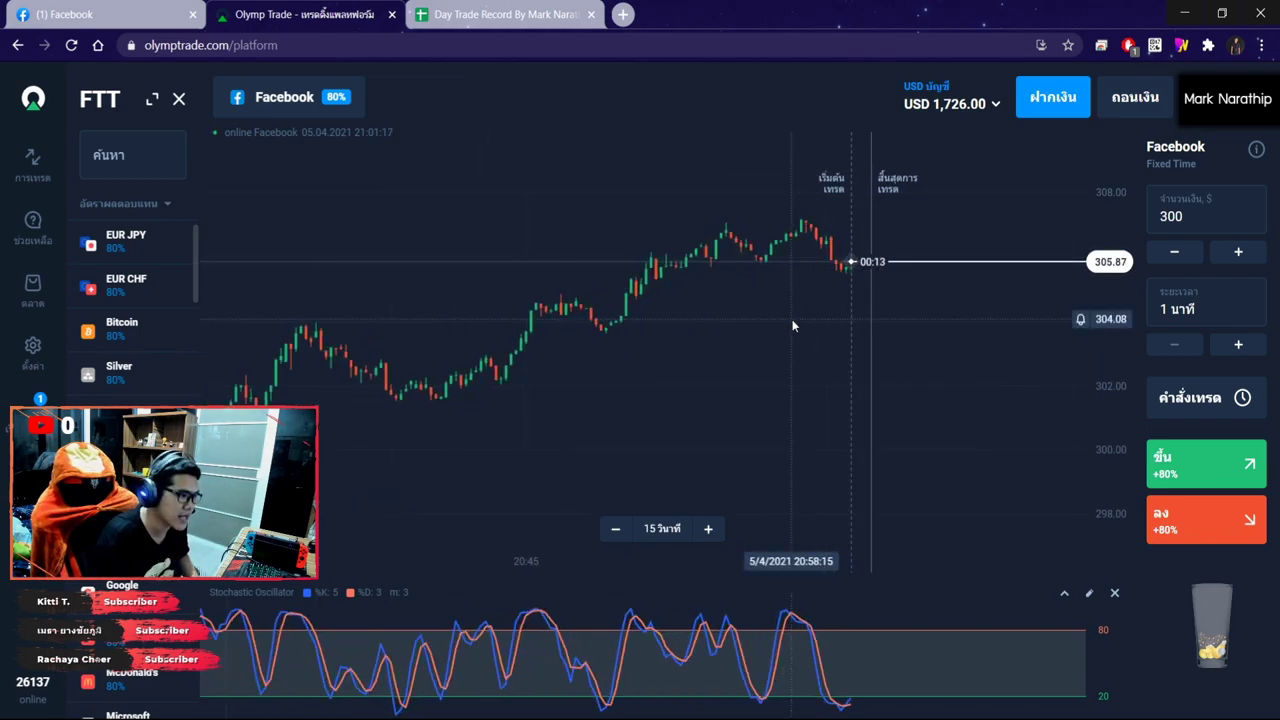
scroll(790, 320, up, 3)
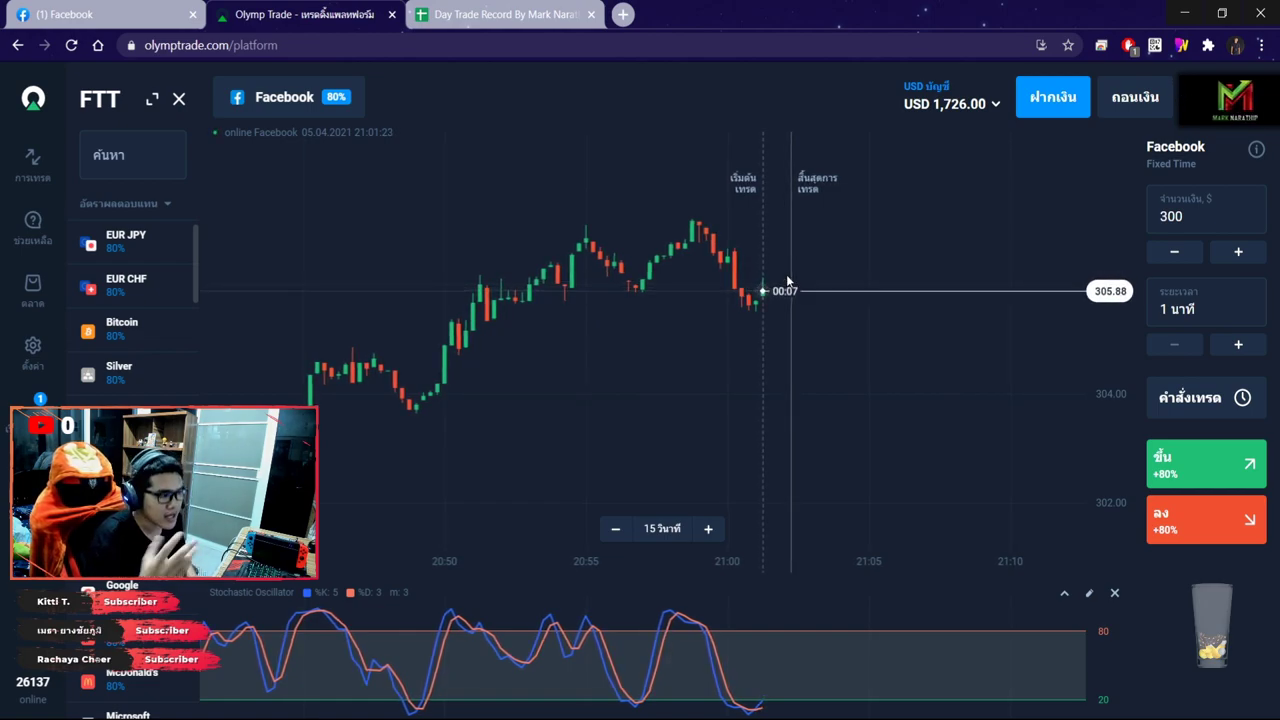
Switch to the Day Trade Record spreadsheet and review the three recorded trades and the total profit against the $500 goal
click(505, 14)
scroll(790, 420, up, 3)
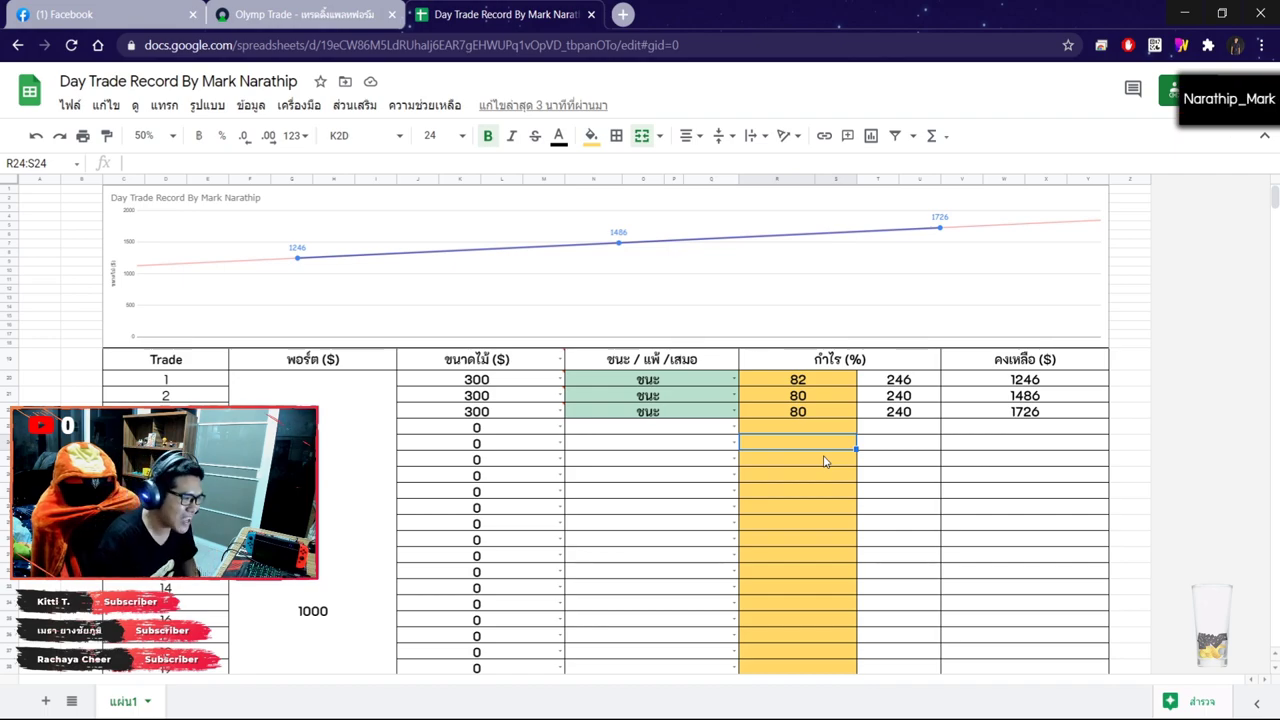
scroll(830, 450, down, 5)
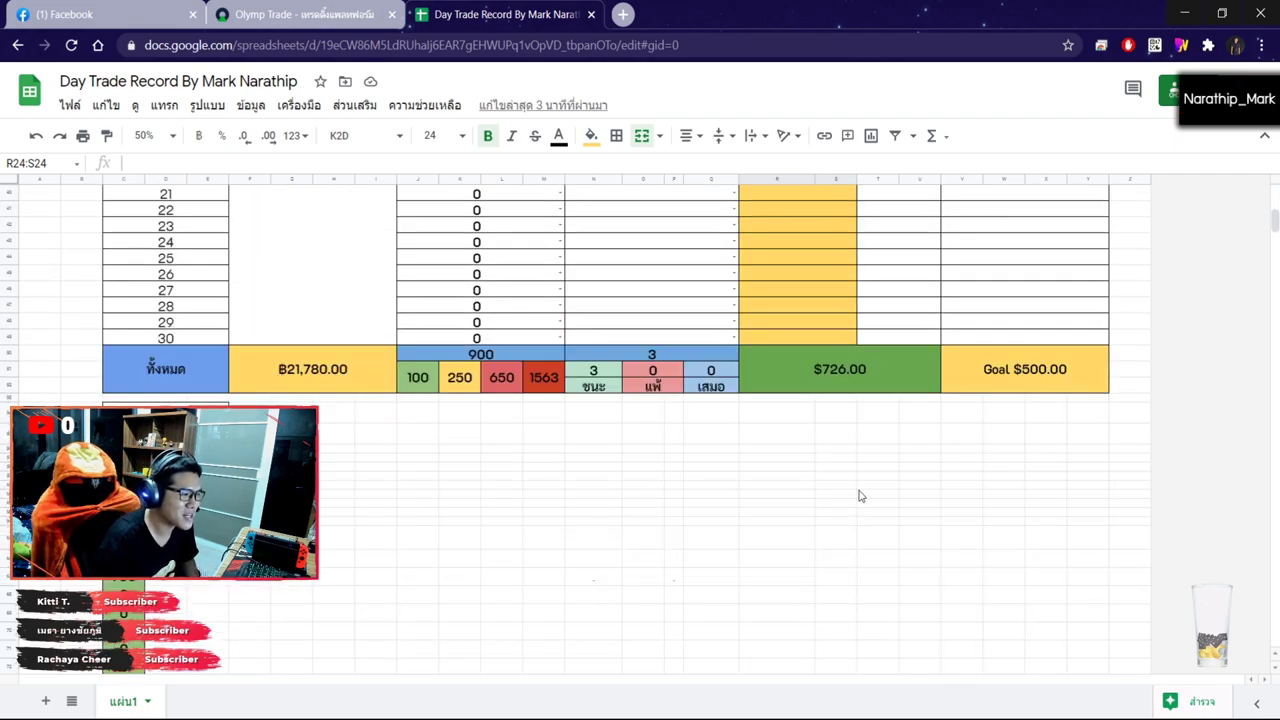
click(857, 368)
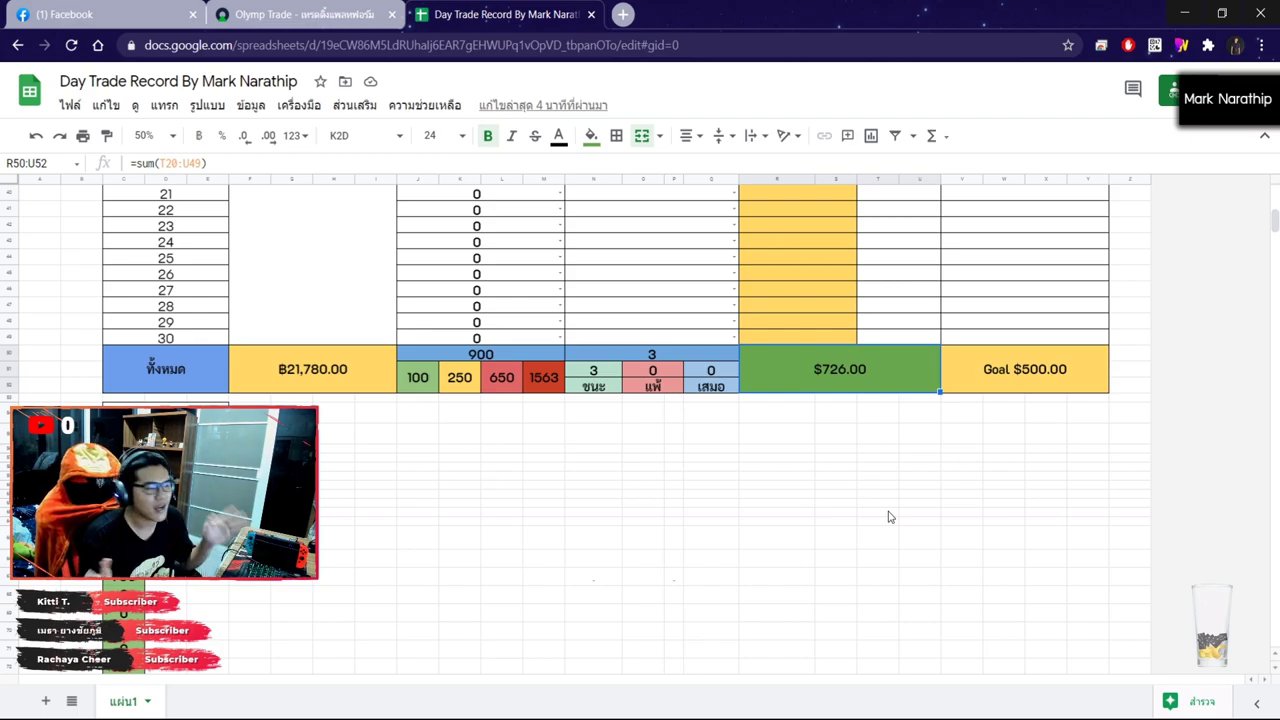
scroll(890, 517, up, 10)
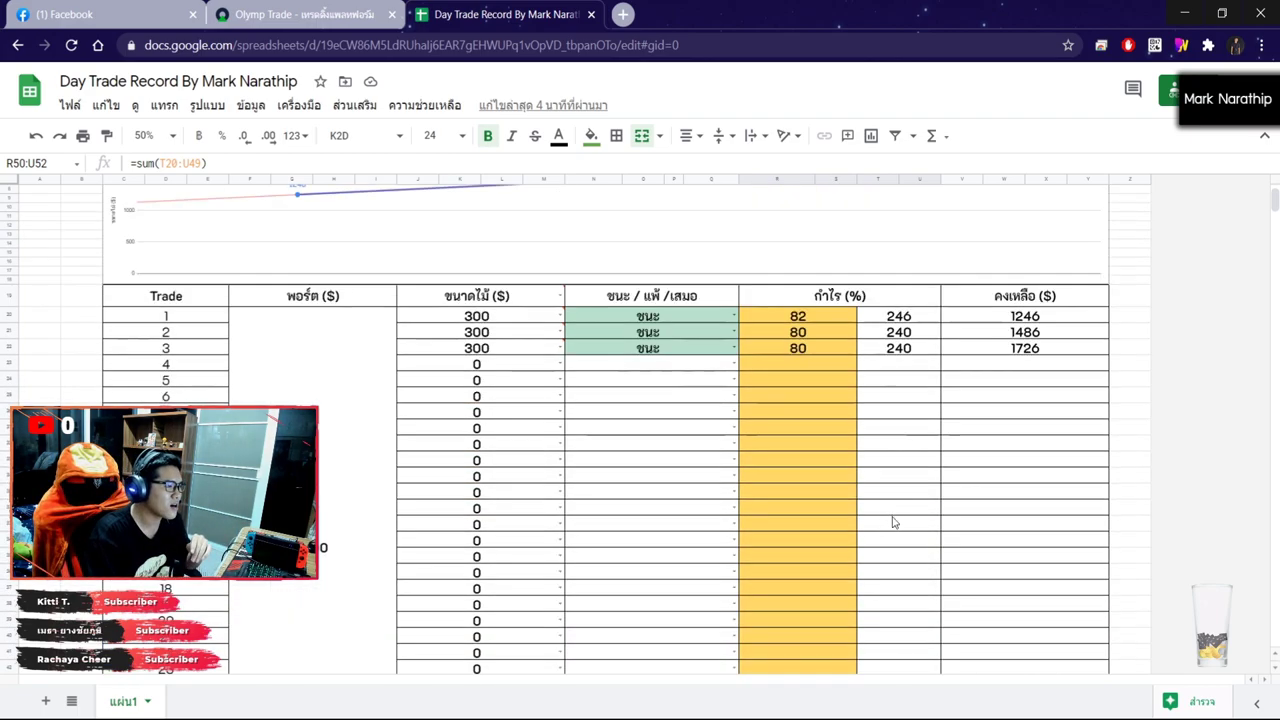
click(790, 445)
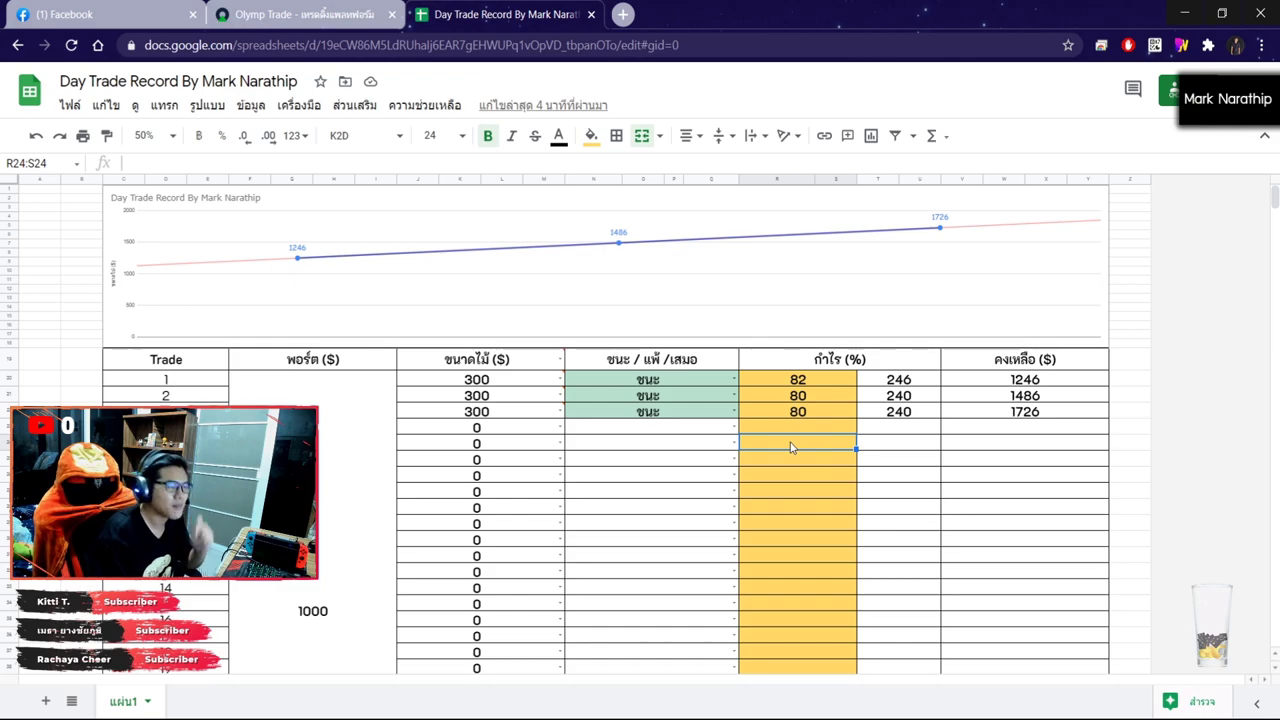